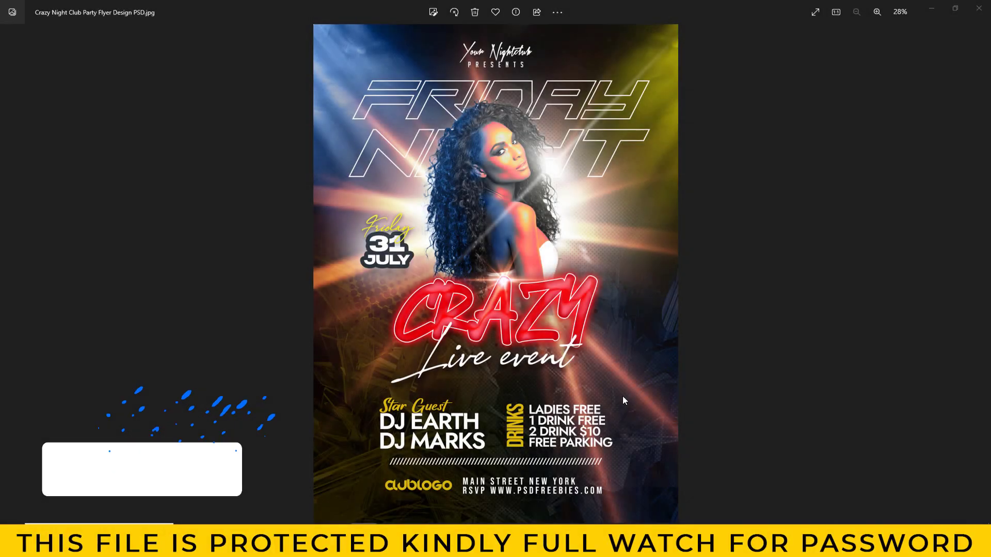
Zoom into the first Crazy Night flyer to view the model's face and Friday Night title.
scroll(622, 395, up, 3)
drag(569, 249, 567, 501)
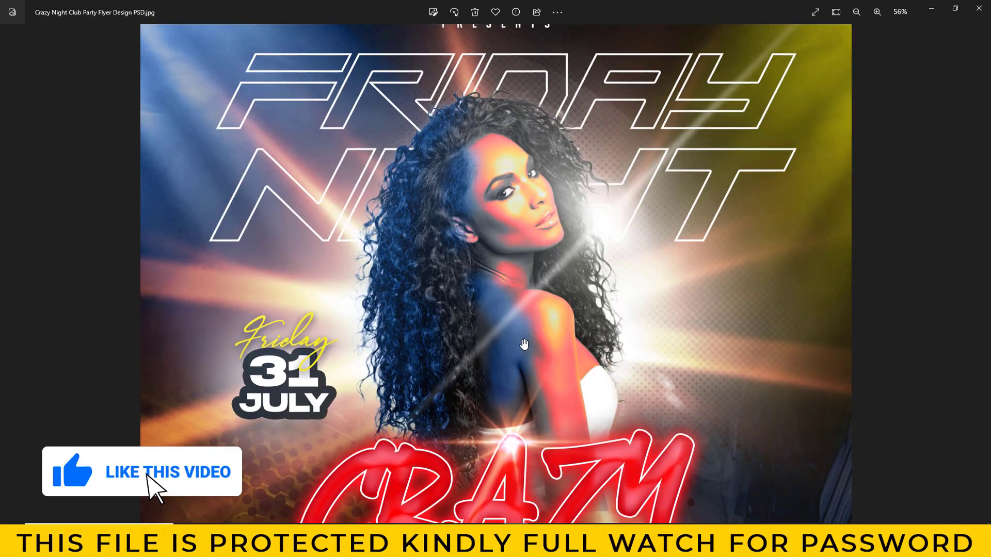
scroll(538, 268, up, 2)
mouse_move(537, 265)
mouse_down()
mouse_move(538, 358)
mouse_move(556, 230)
mouse_up()
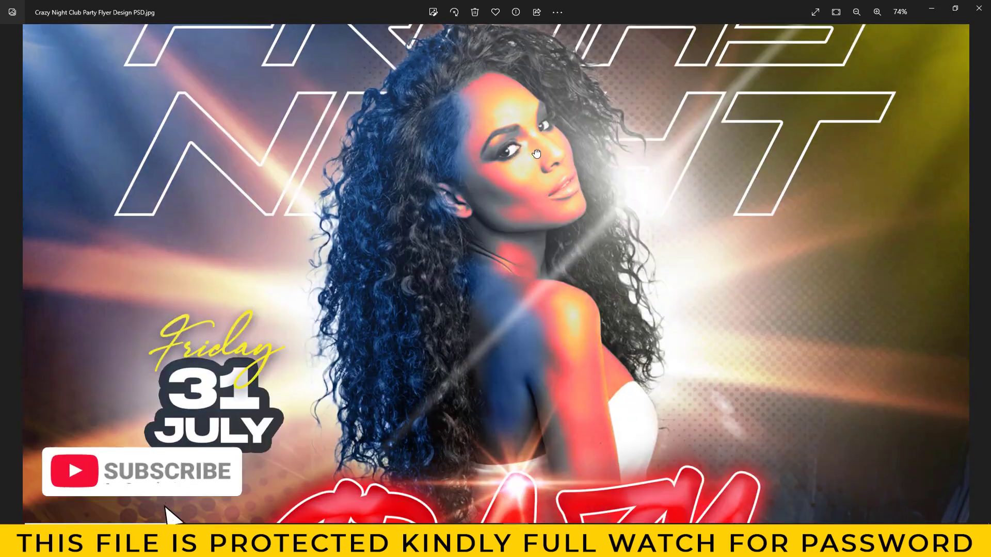
scroll(568, 309, down, 2)
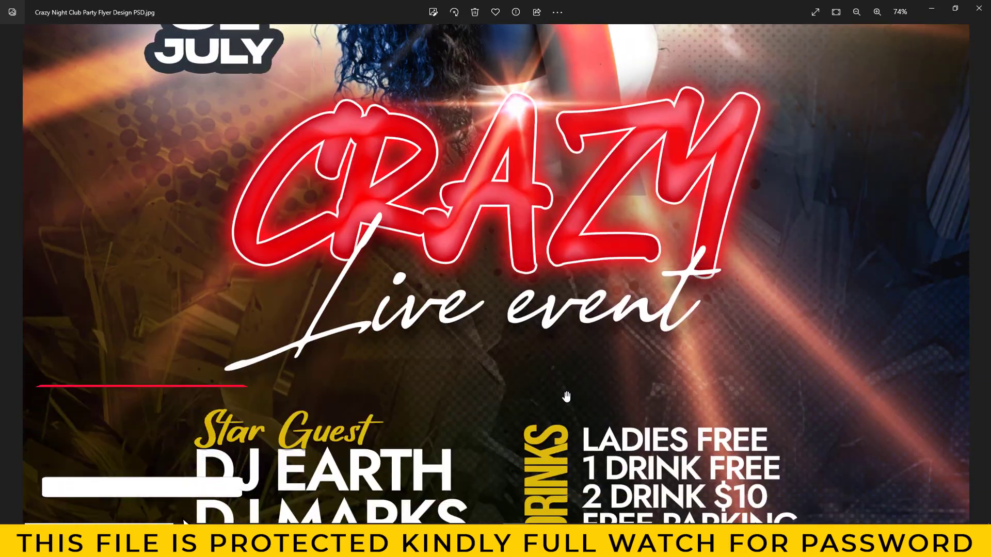
scroll(578, 361, down, 3)
scroll(582, 381, down, 5)
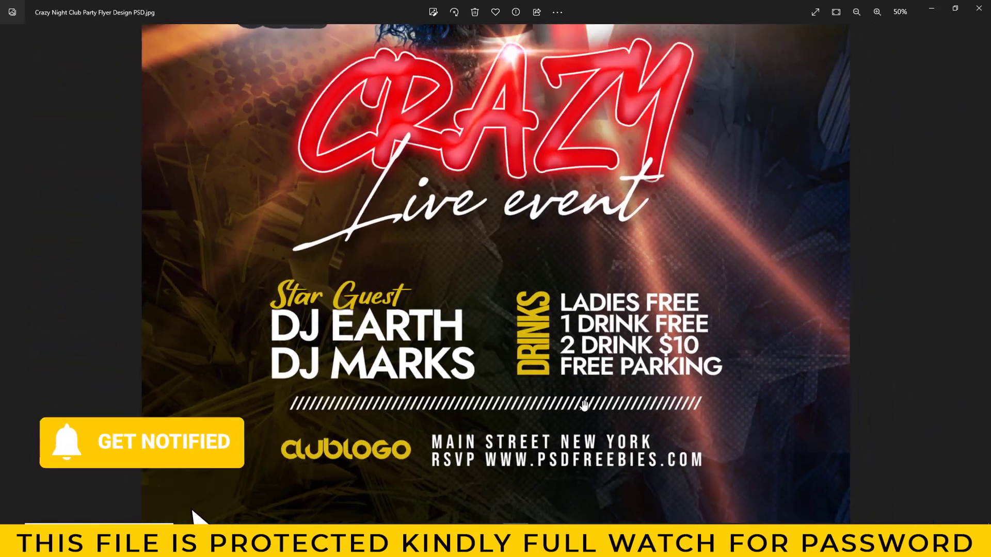
key(Right)
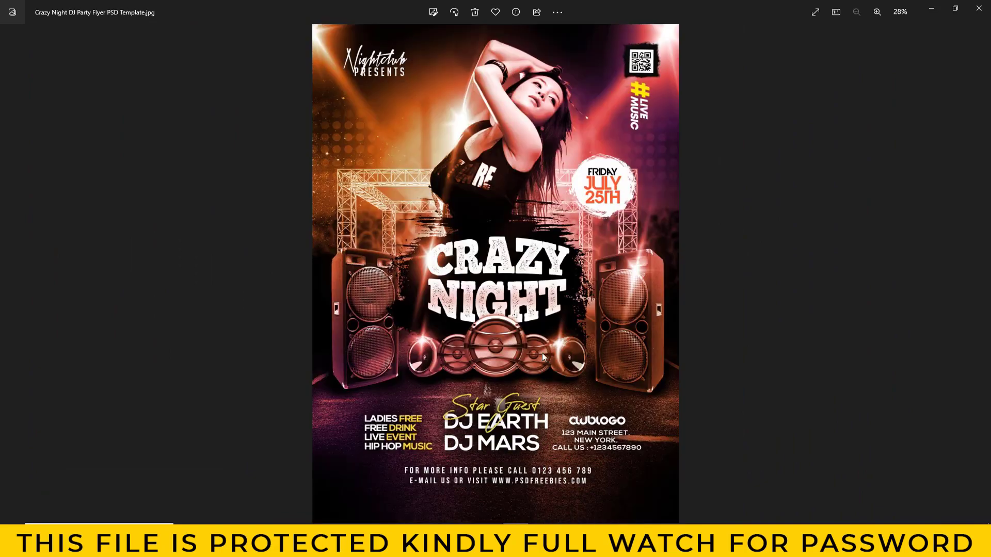
Pan the second Crazy Night flyer across its QR code, speakers, DJ names and contact info.
scroll(500, 368, up, 2)
drag(541, 180, 542, 291)
scroll(541, 292, up, 3)
drag(541, 148, 560, 335)
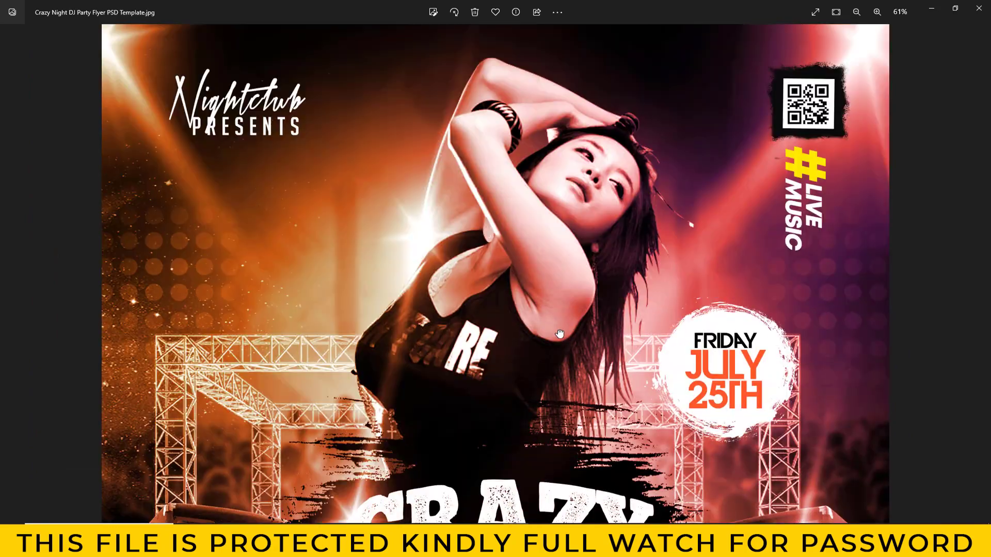
drag(565, 373, 557, 186)
mouse_move(553, 397)
mouse_down()
mouse_move(547, 175)
mouse_move(536, 247)
mouse_up()
scroll(547, 325, down, 3)
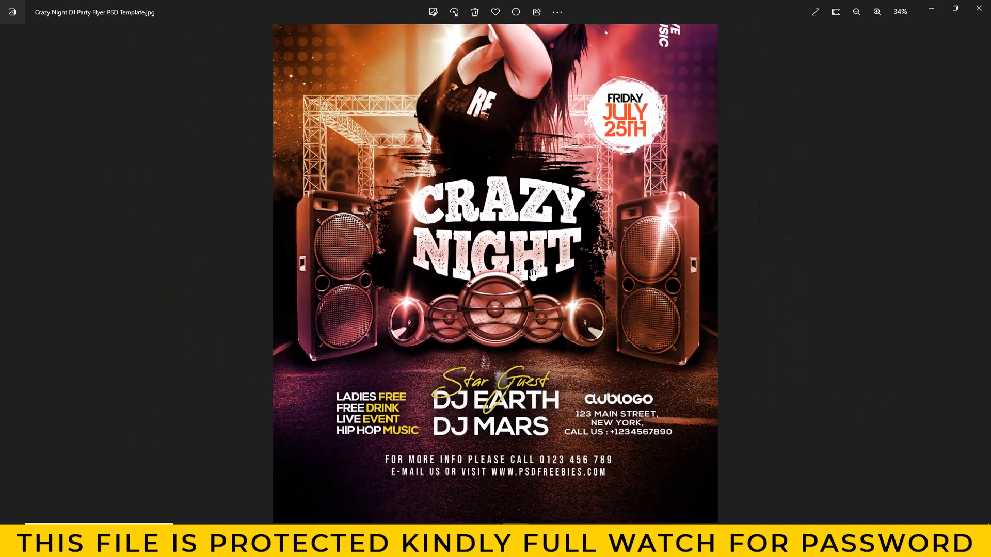
scroll(546, 402, down, 1)
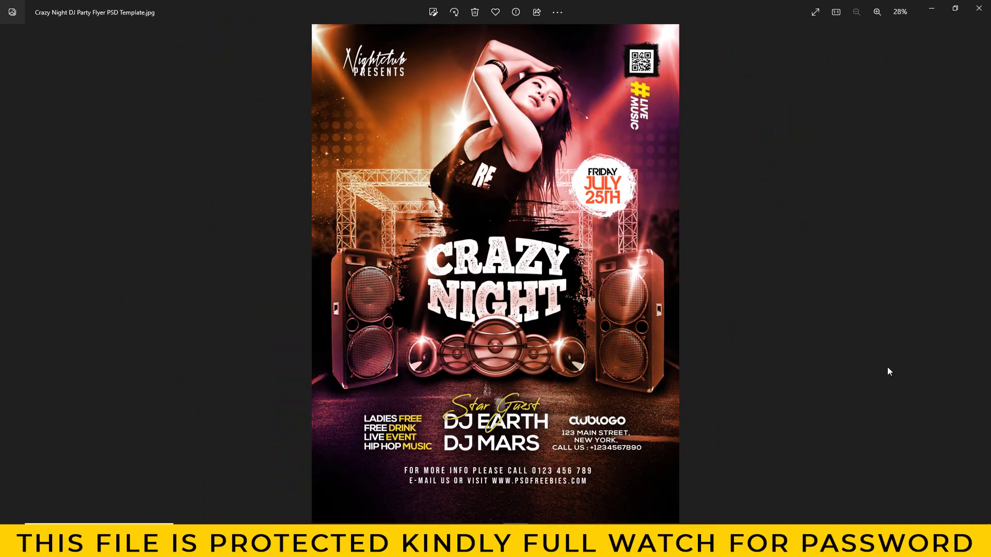
key(Right)
Zoom in and back out on the Night Club DJ Party flyer, then advance.
scroll(515, 276, up, 2)
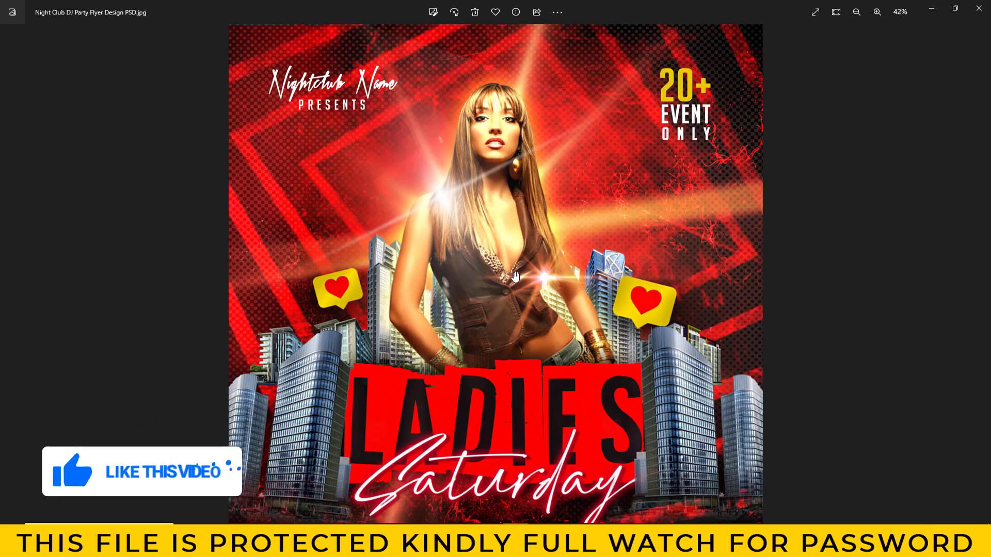
scroll(515, 276, up, 2)
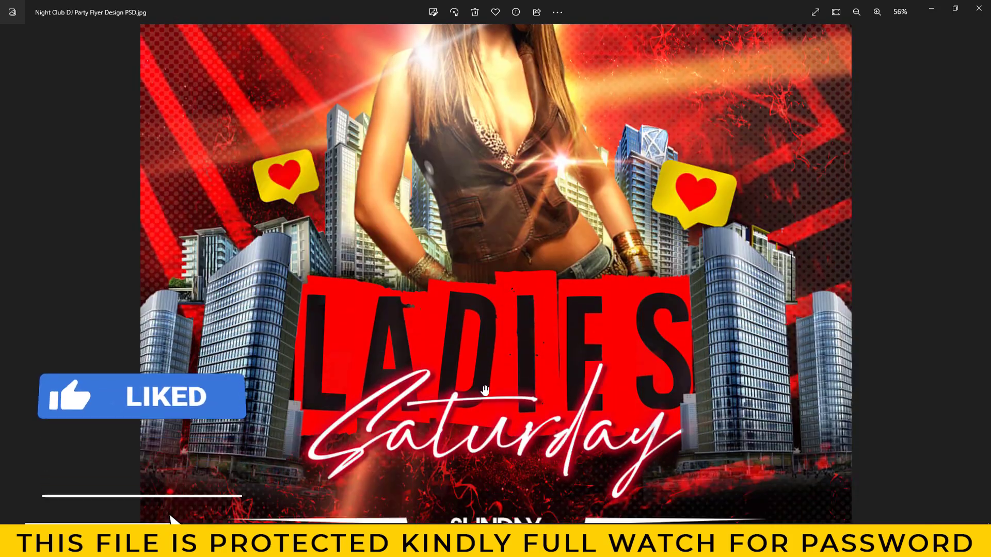
scroll(522, 360, down, 2)
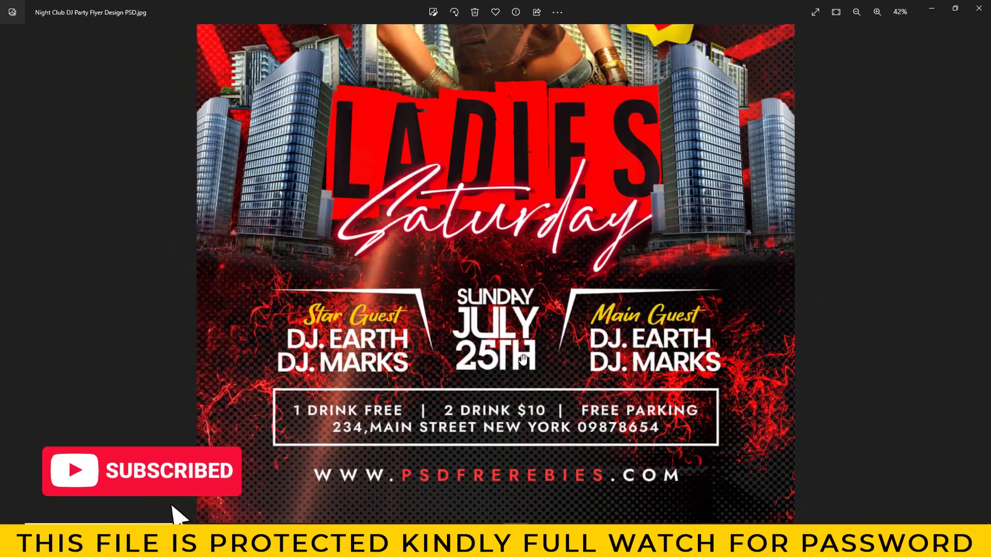
scroll(522, 360, down, 2)
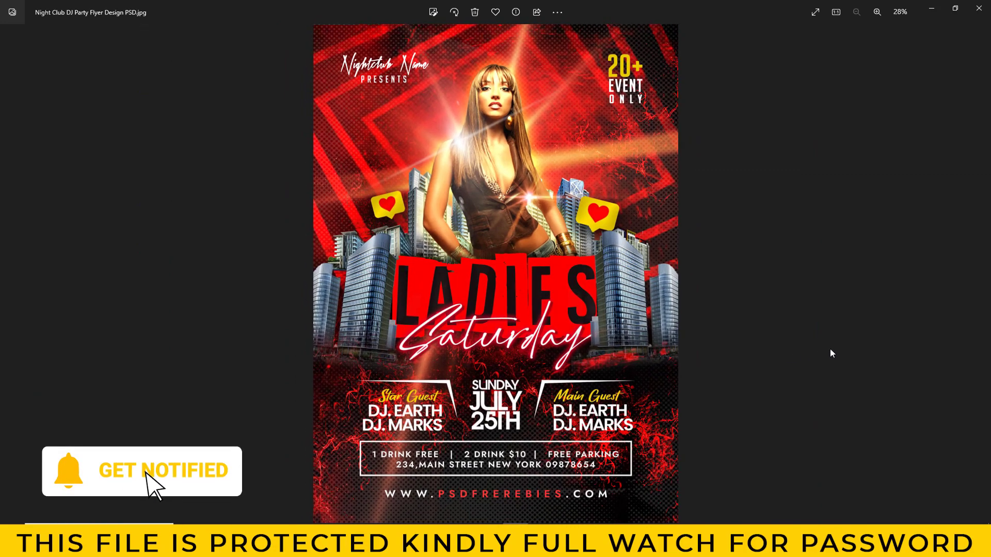
key(Right)
Zoom into the Premium Night Club flyer to view the model's face and headphones.
scroll(490, 258, up, 3)
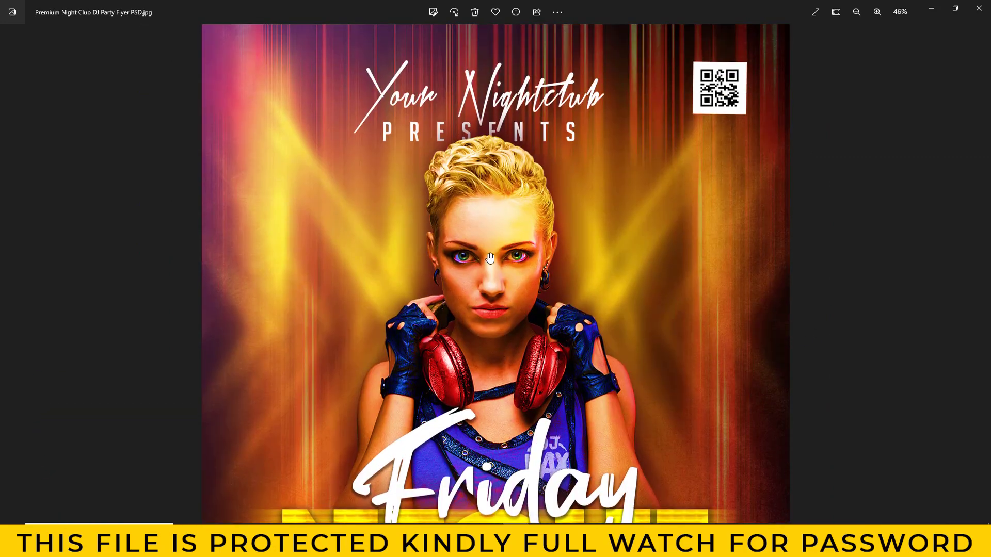
scroll(489, 258, up, 3)
mouse_move(490, 194)
mouse_down()
mouse_move(495, 336)
mouse_move(482, 148)
mouse_up()
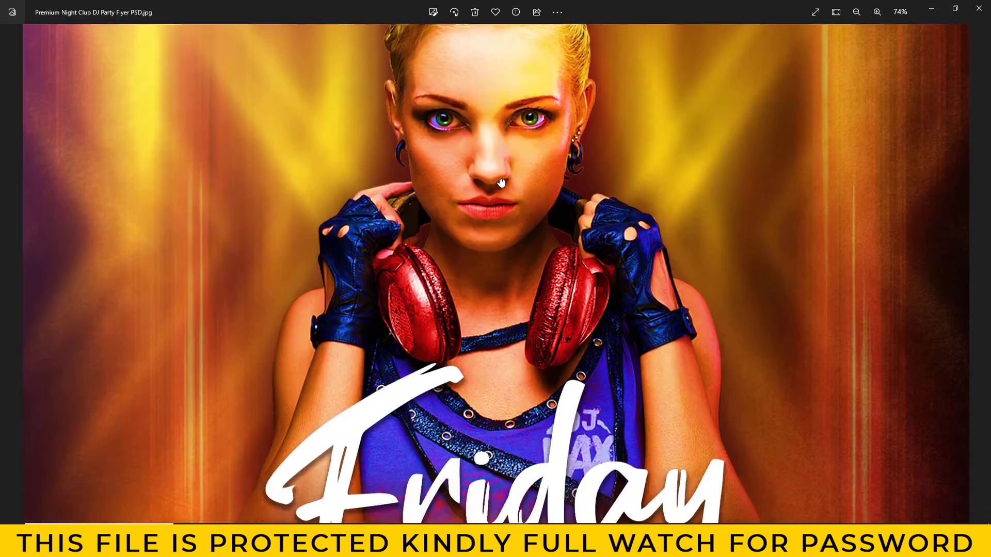
scroll(501, 183, down, 3)
scroll(503, 183, down, 3)
scroll(504, 182, down, 1)
scroll(506, 181, down, 2)
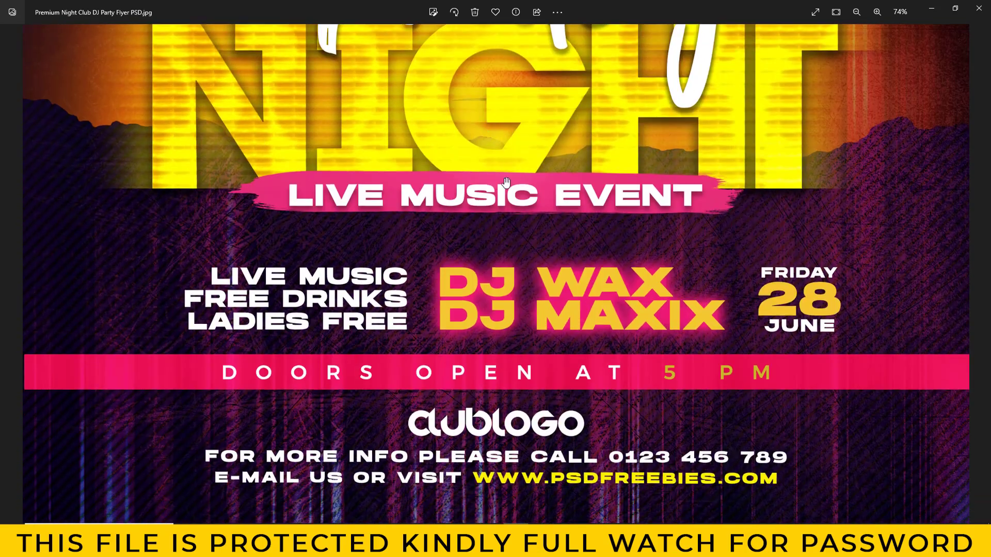
scroll(506, 182, down, 5)
scroll(671, 268, down, 3)
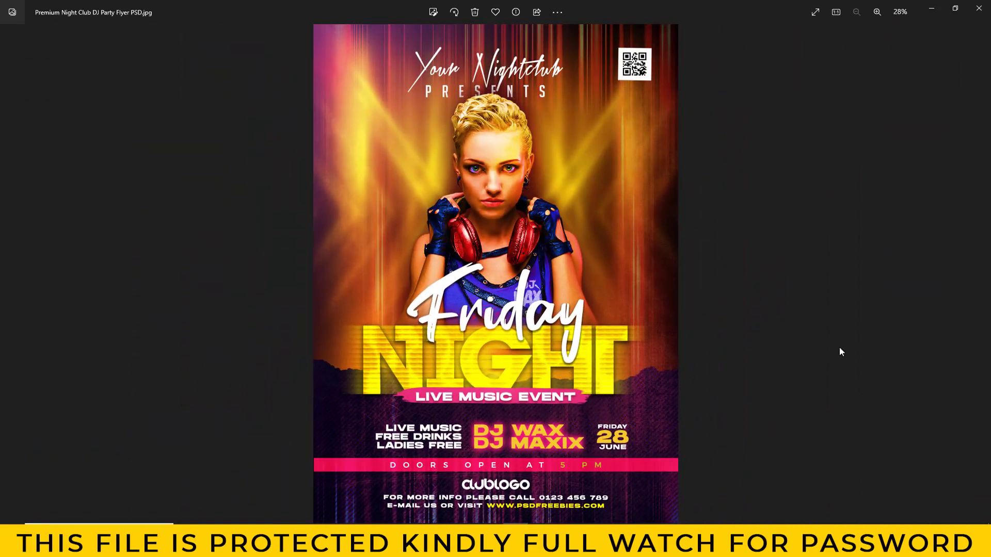
key(Right)
Pan the Summer House Party flyer from its QR code to the Party title and event details.
scroll(545, 307, up, 1)
scroll(516, 232, up, 1)
scroll(504, 166, up, 2)
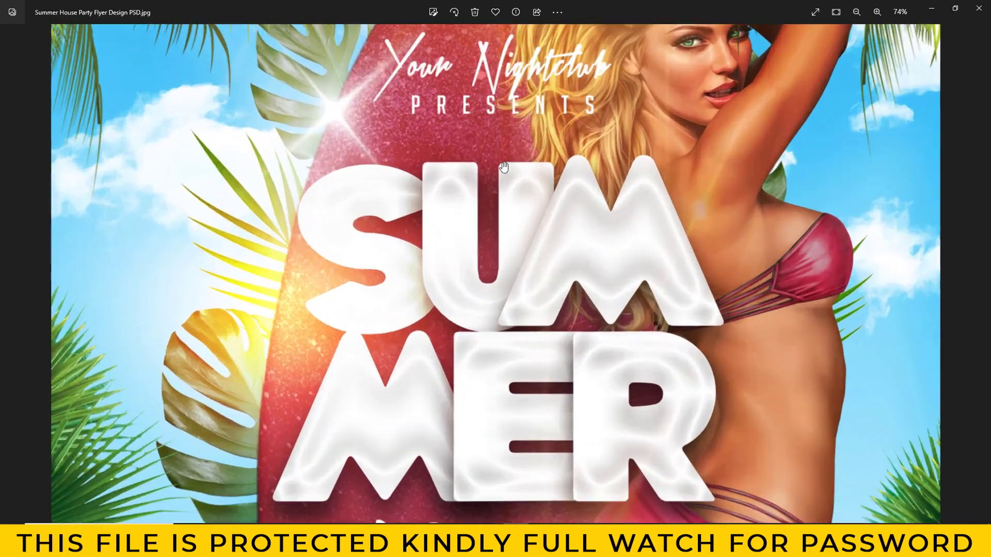
drag(504, 166, 533, 450)
drag(558, 488, 518, 133)
mouse_move(516, 294)
mouse_down()
mouse_move(515, 194)
mouse_move(496, 109)
mouse_move(484, 240)
mouse_up()
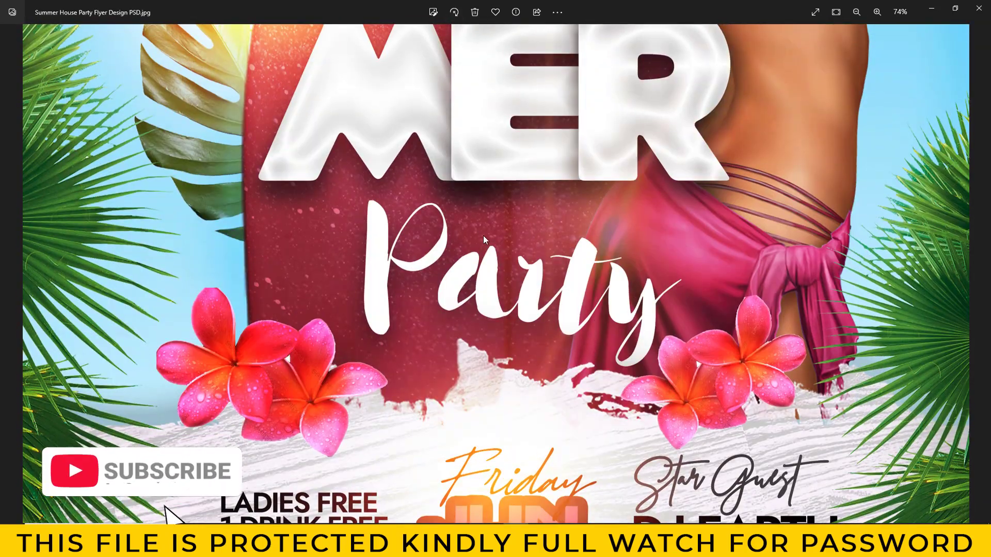
scroll(490, 267, down, 5)
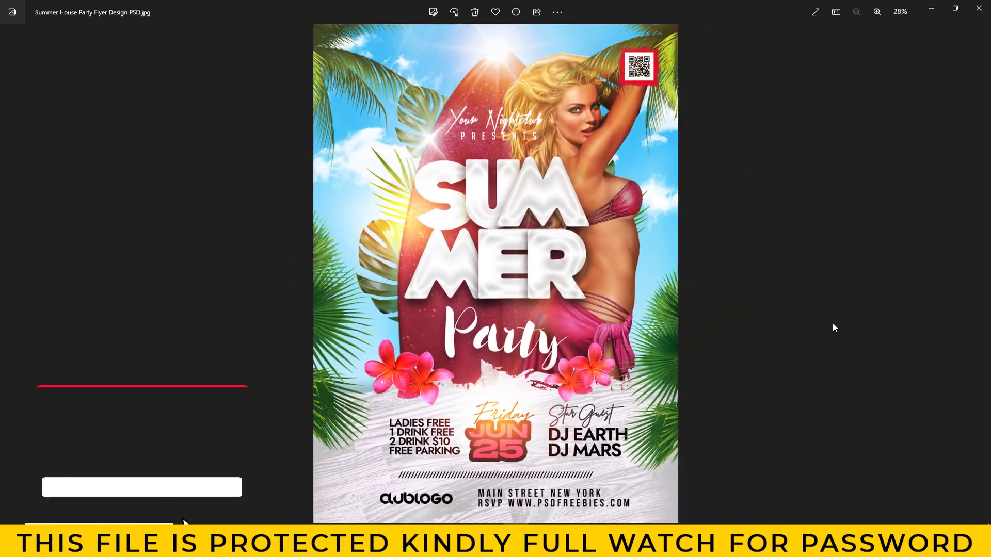
key(Right)
Zoom in and back out on the purple Summer Party Invitation flyer.
scroll(571, 319, up, 3)
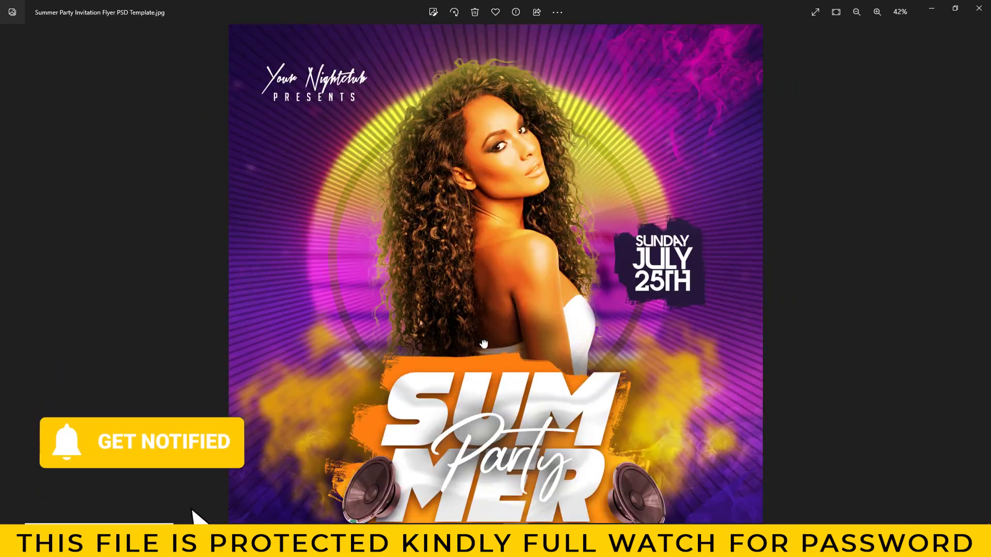
scroll(467, 203, up, 2)
scroll(485, 348, down, 2)
scroll(465, 227, down, 2)
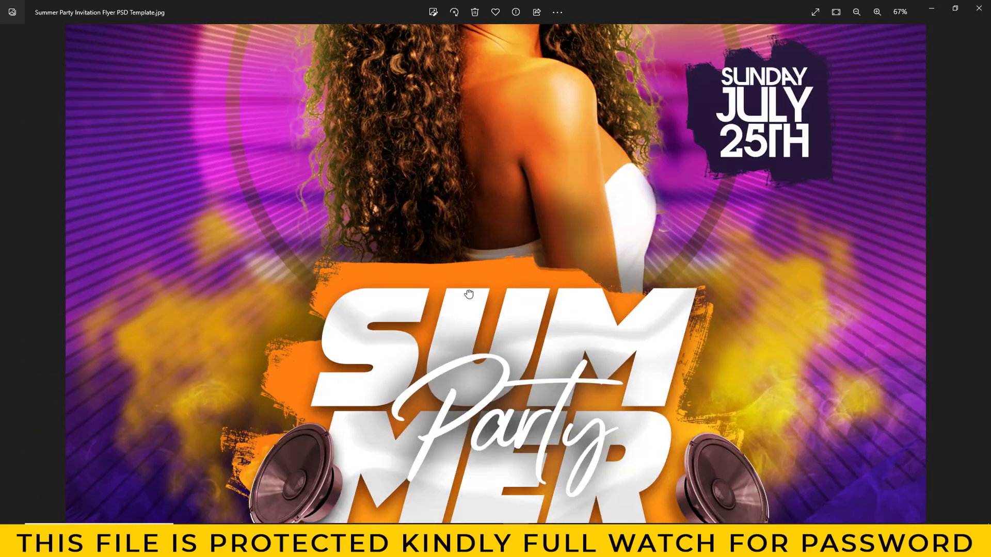
scroll(479, 241, down, 2)
scroll(479, 241, down, 2)
scroll(485, 350, down, 4)
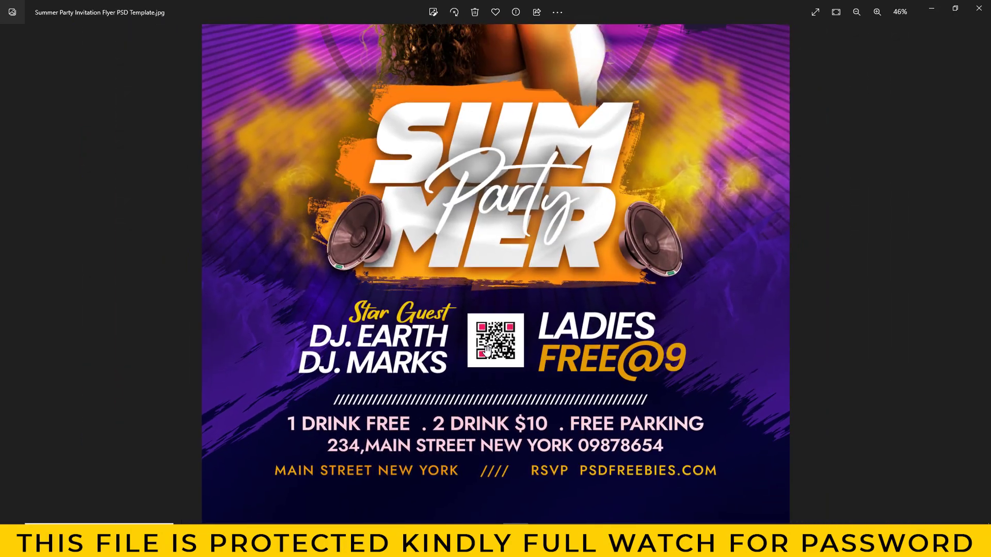
key(Right)
Pan the Summer Party Vibes flyer from the JUN 24 banner to its bottom event details.
scroll(491, 272, up, 3)
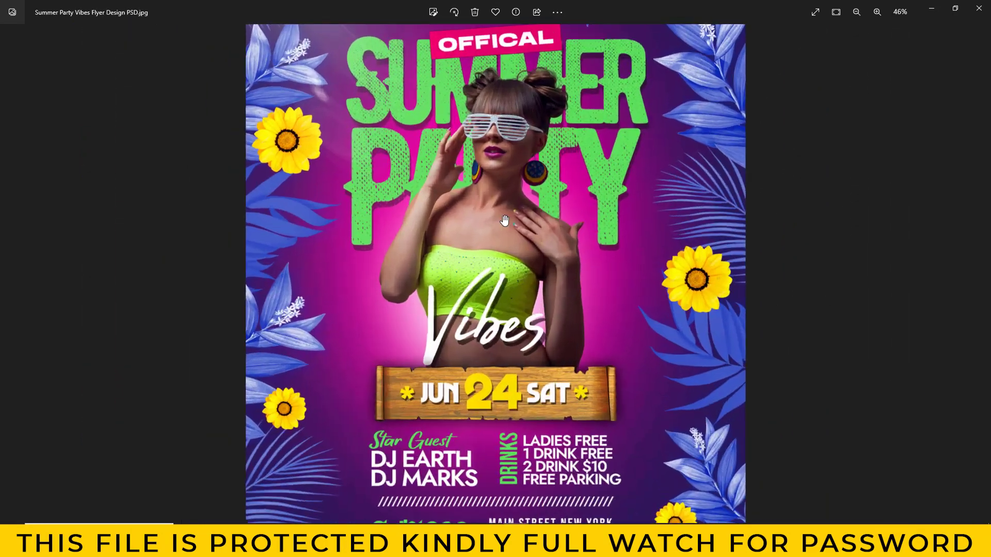
scroll(490, 272, up, 2)
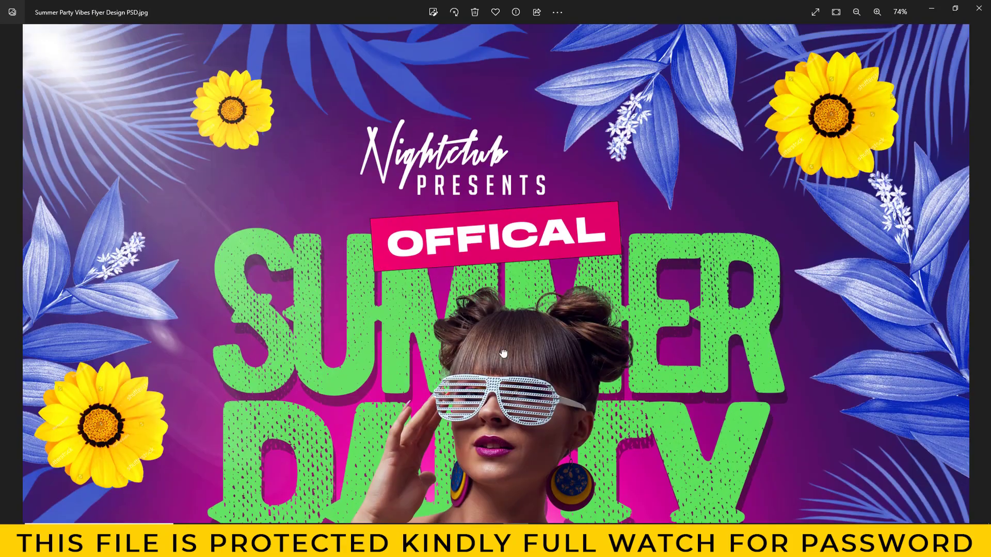
drag(499, 354, 497, 90)
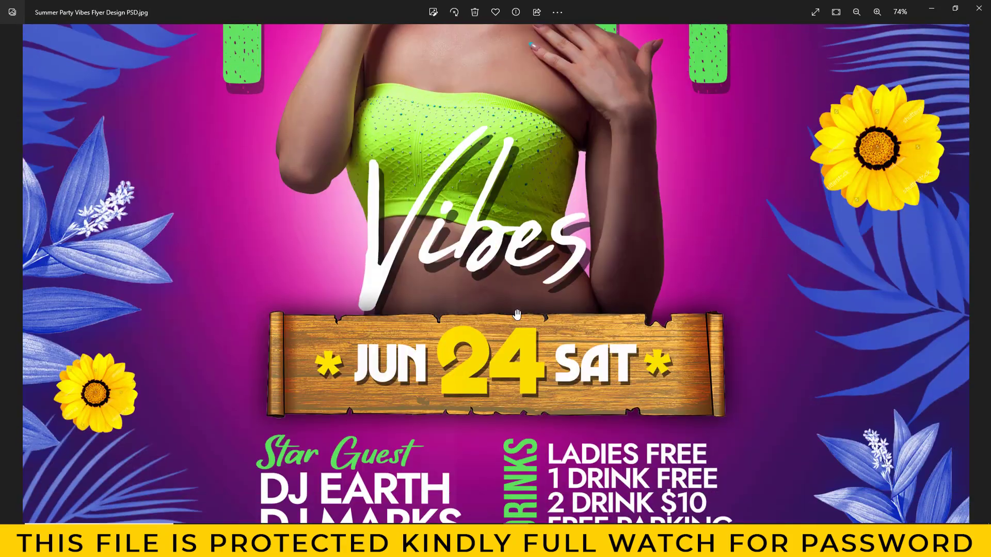
drag(516, 316, 523, 151)
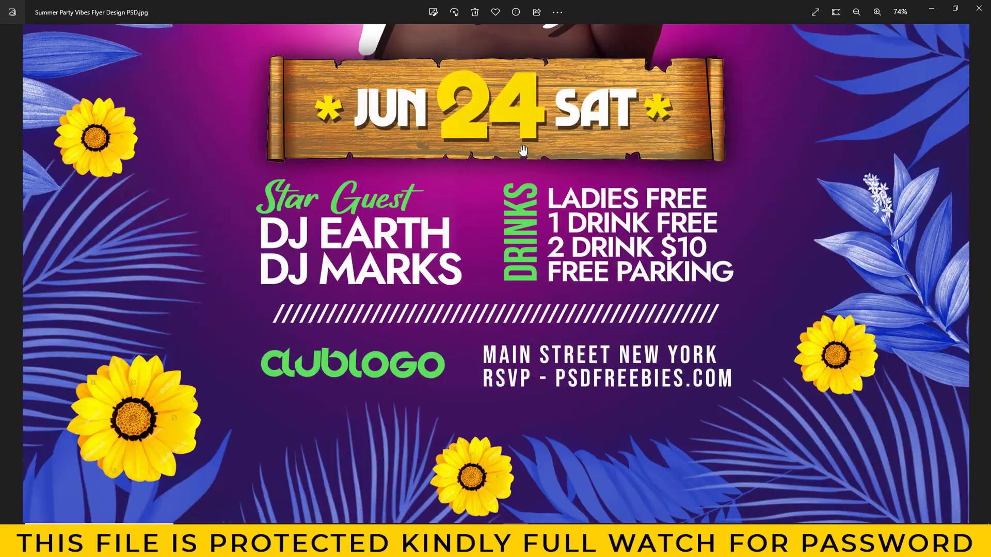
scroll(491, 324, down, 3)
scroll(490, 328, down, 2)
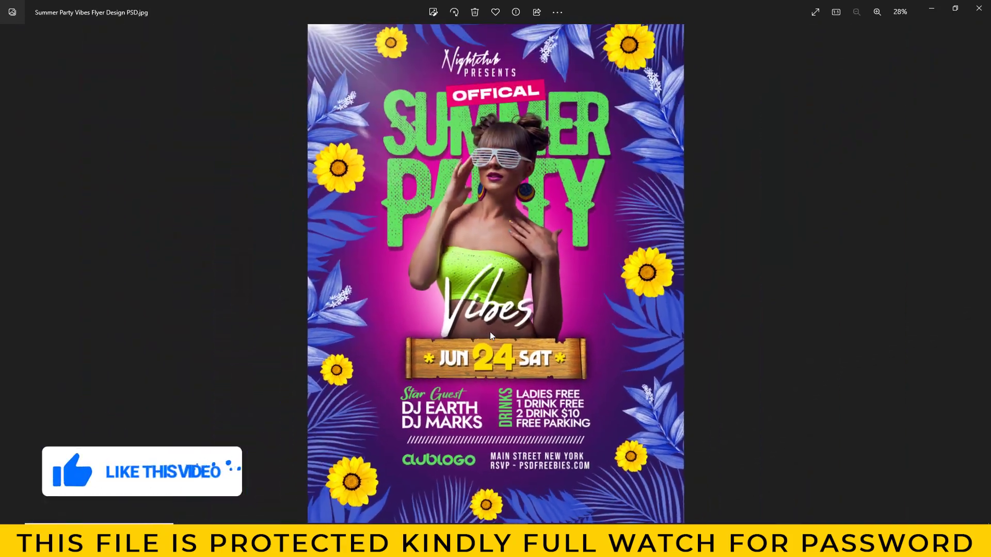
key(Right)
Pan the Sunday Funday flyer's Chillout night lettering and Star Guest section, then view the next flyer whole.
scroll(612, 278, up, 2)
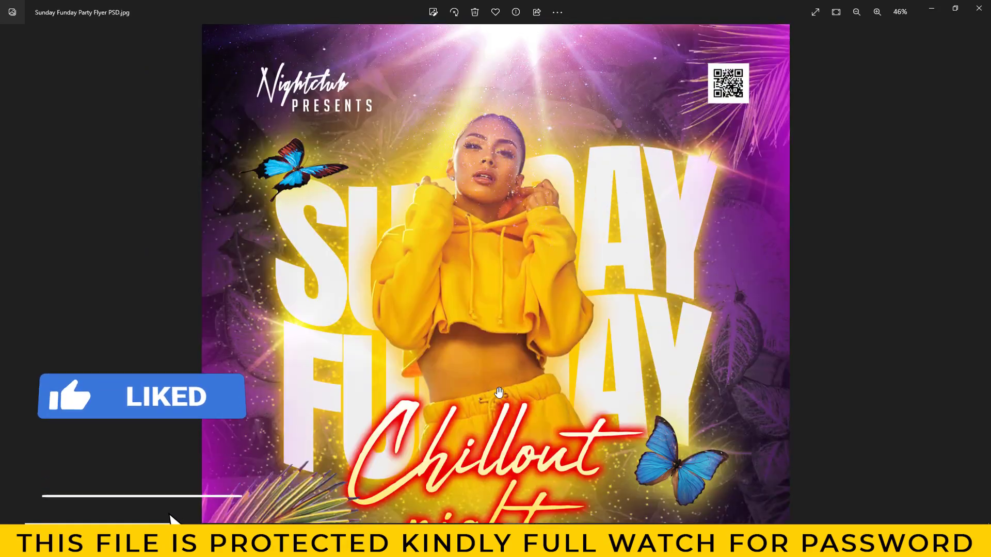
scroll(468, 256, up, 3)
mouse_move(468, 256)
mouse_down()
mouse_move(510, 447)
mouse_move(500, 302)
mouse_up()
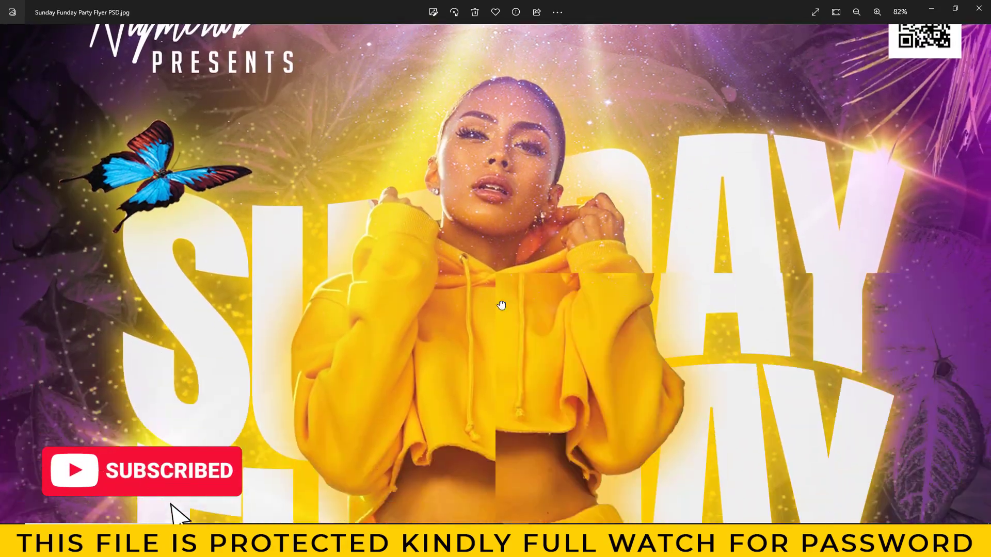
drag(542, 426, 531, 119)
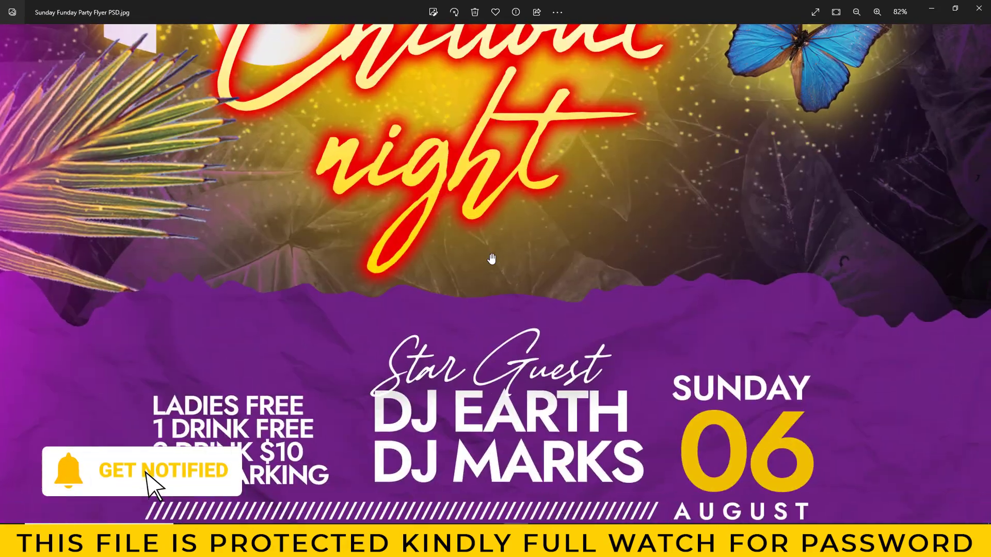
drag(516, 537, 546, 150)
scroll(587, 317, down, 5)
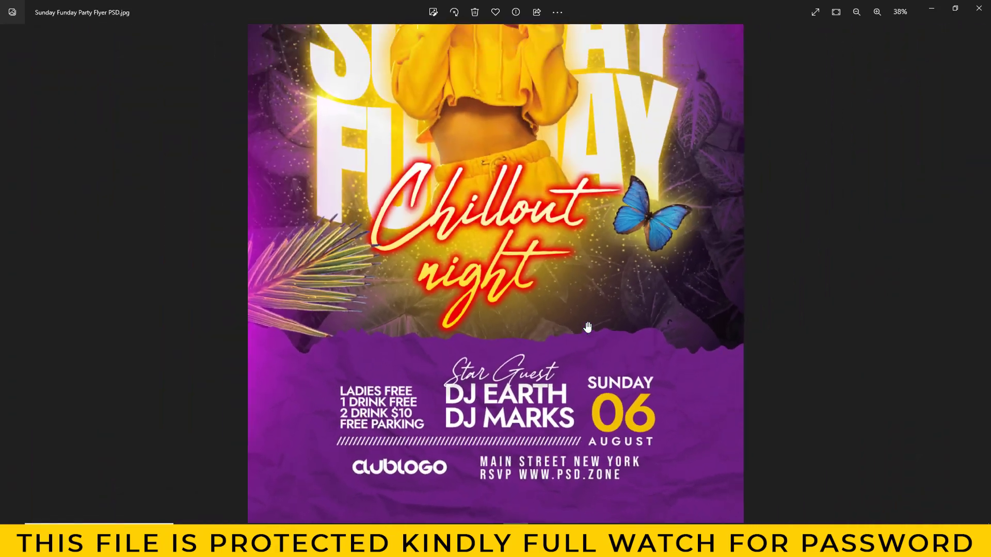
key(Right)
scroll(519, 348, up, 5)
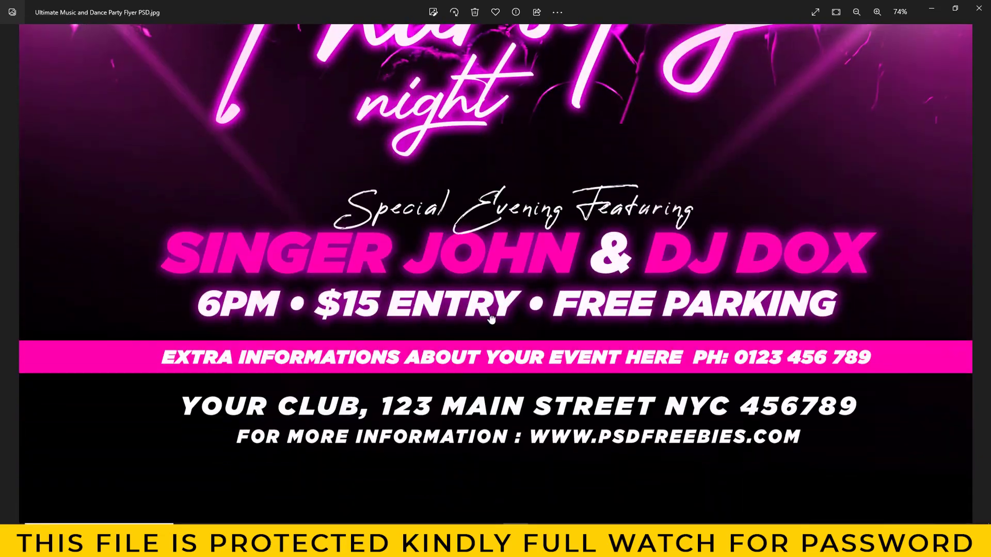
scroll(497, 247, down, 2)
scroll(498, 247, down, 3)
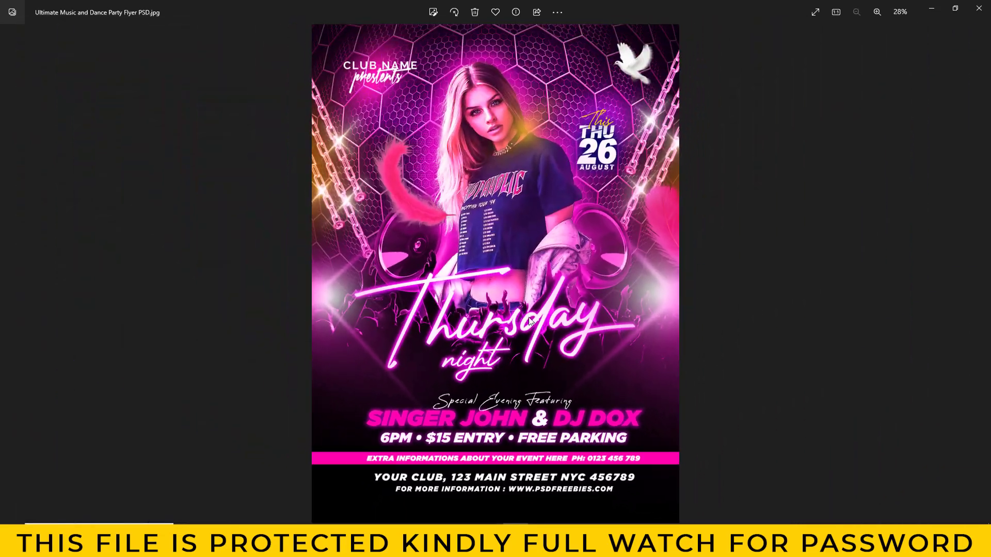
Zoom into the Urban Friday flyer and pan to its middle.
key(Right)
scroll(672, 308, up, 2)
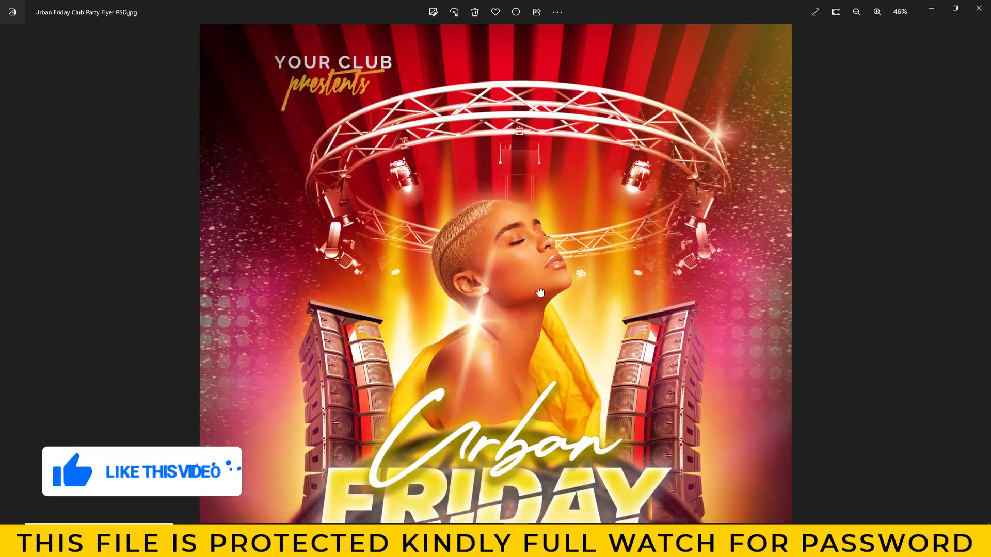
drag(519, 508, 520, 259)
scroll(520, 259, down, 1)
scroll(506, 216, up, 3)
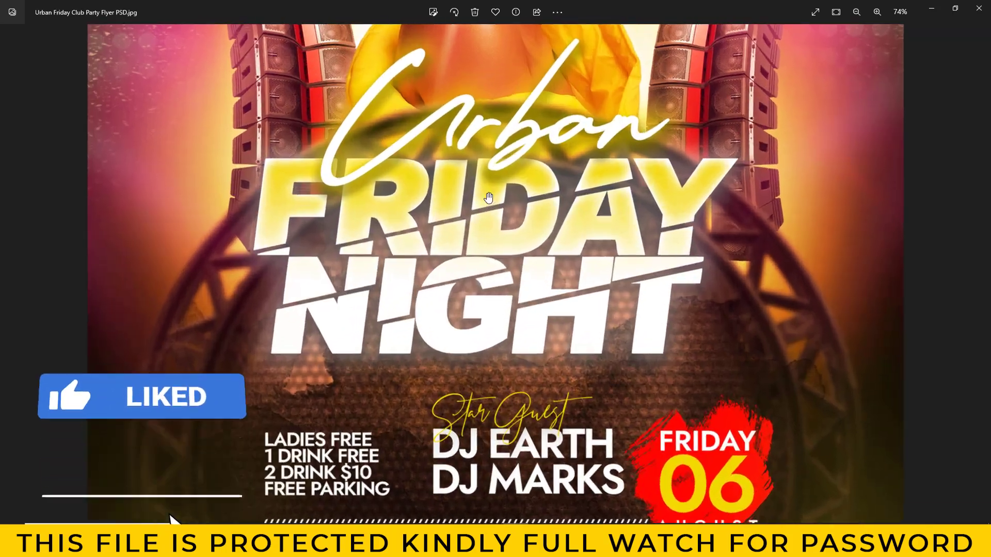
scroll(495, 172, down, 4)
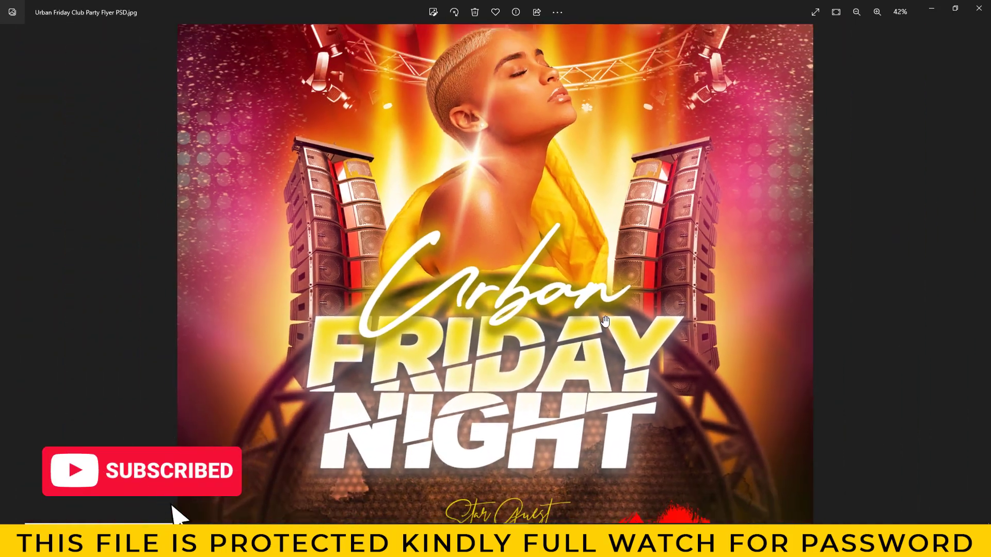
Zoom into the After Work flyer and pan to its bottom text.
key(Right)
scroll(506, 269, up, 1)
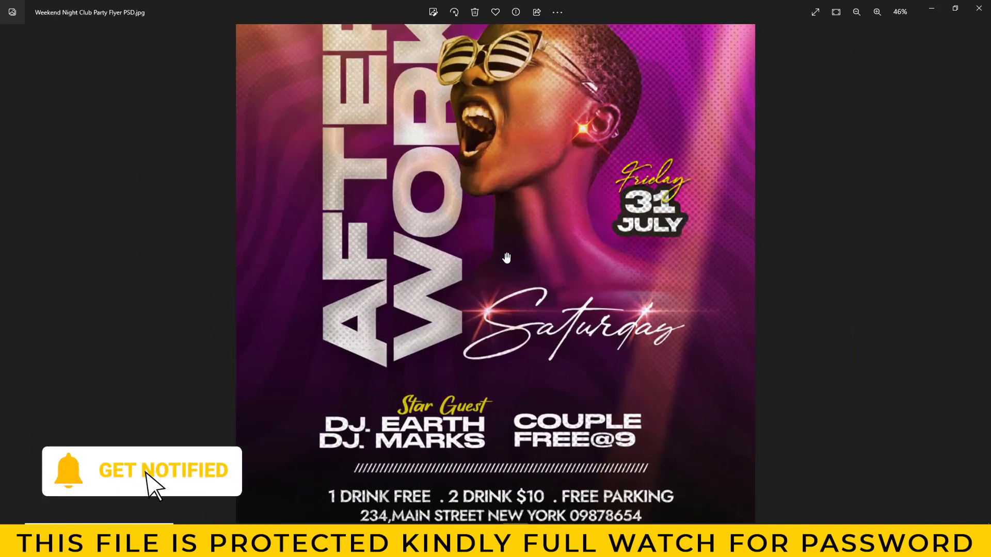
scroll(531, 438, up, 1)
drag(532, 438, 502, 119)
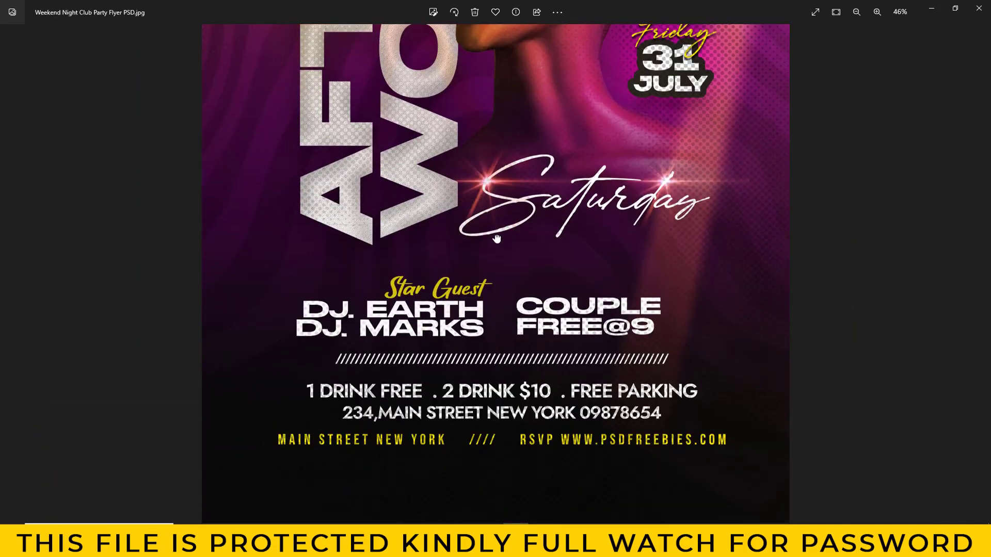
scroll(485, 301, down, 2)
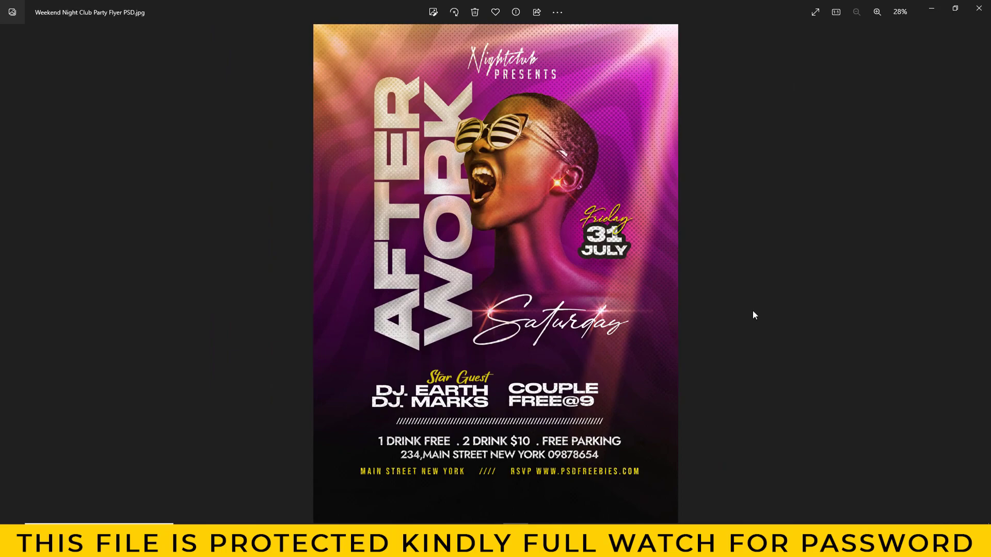
Zoom into the Thurs Days Vibes flyer's THURS lettering, then zoom back out.
key(Right)
scroll(488, 307, up, 2)
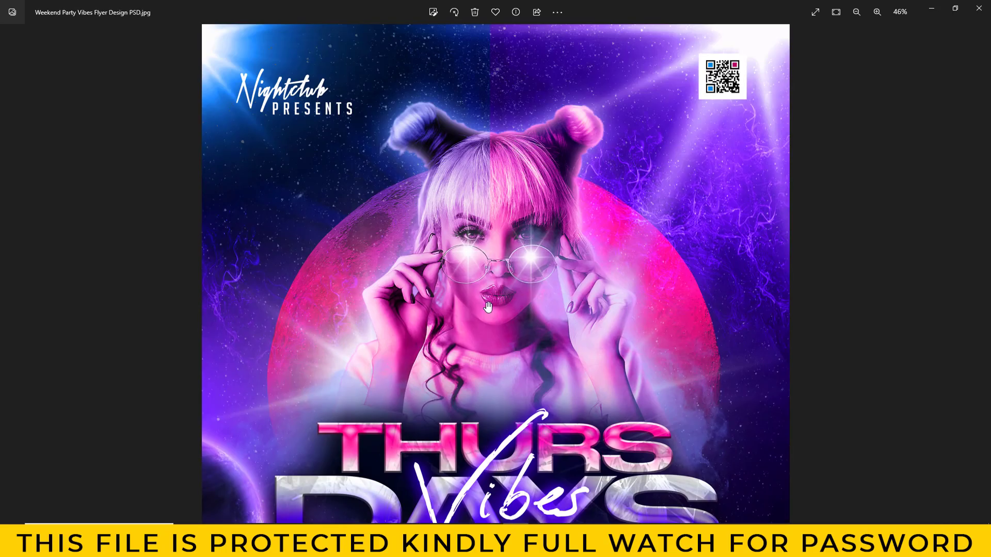
scroll(488, 307, up, 2)
scroll(501, 253, up, 2)
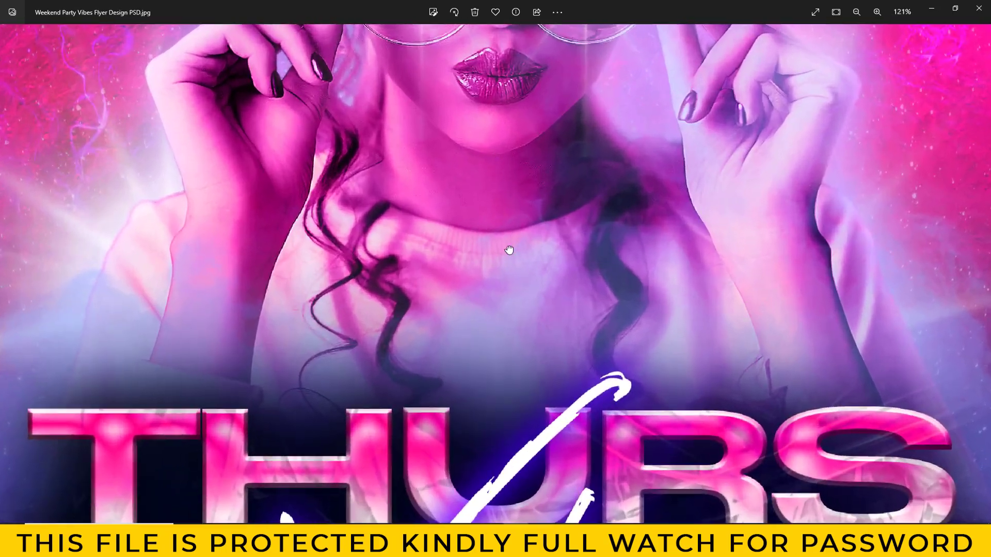
mouse_move(504, 250)
mouse_down()
mouse_move(515, 391)
mouse_move(500, 159)
mouse_move(517, 122)
mouse_up()
scroll(517, 123, down, 2)
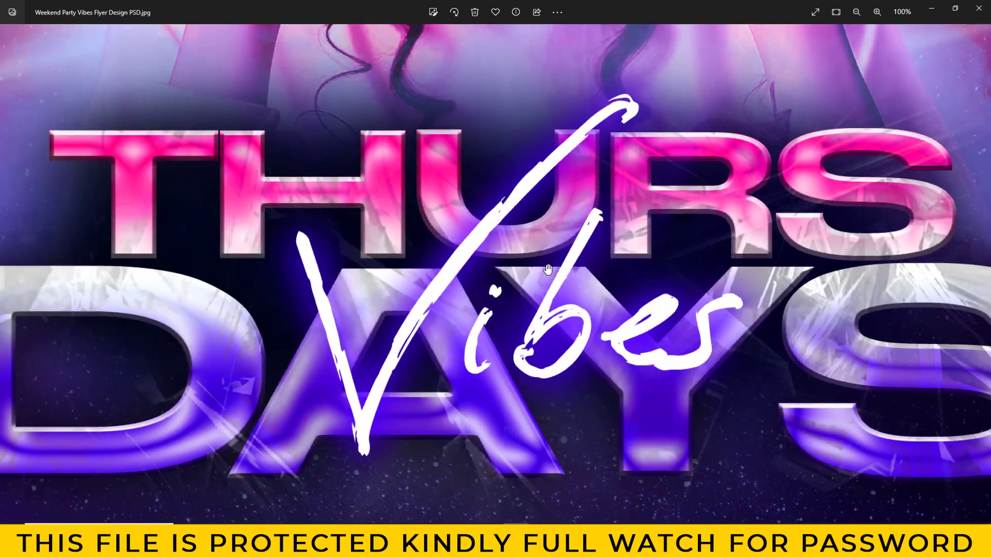
scroll(536, 232, down, 1)
scroll(550, 319, down, 2)
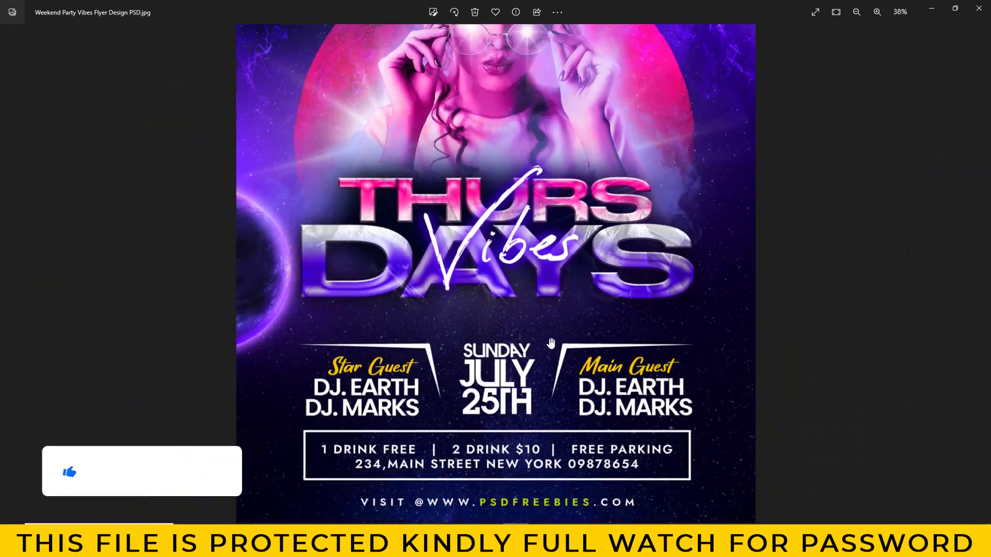
scroll(550, 319, down, 1)
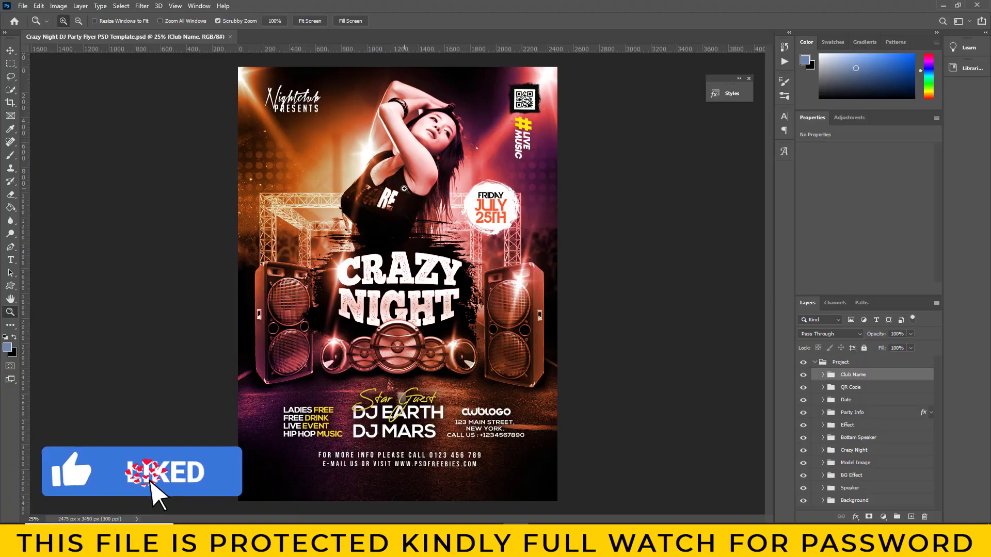
Zoom in on the Crazy Night flyer, then fit the whole flyer on screen.
drag(405, 361, 408, 315)
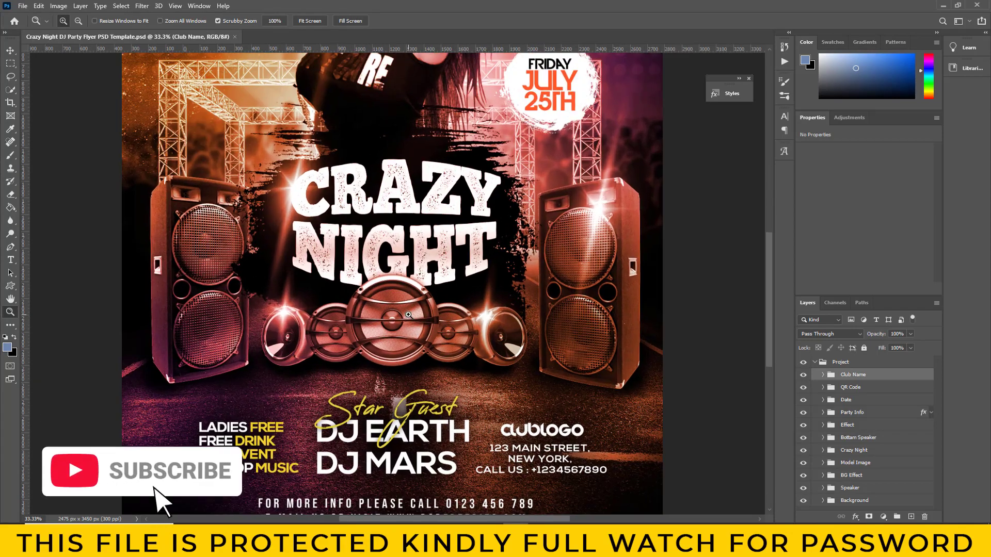
click(409, 314)
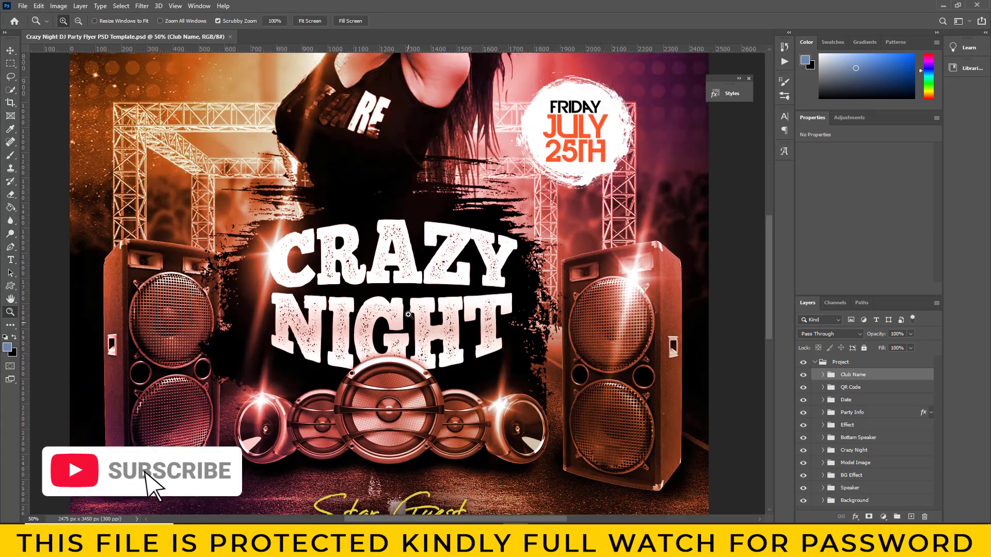
scroll(438, 258, up, 5)
right_click(463, 210)
click(482, 216)
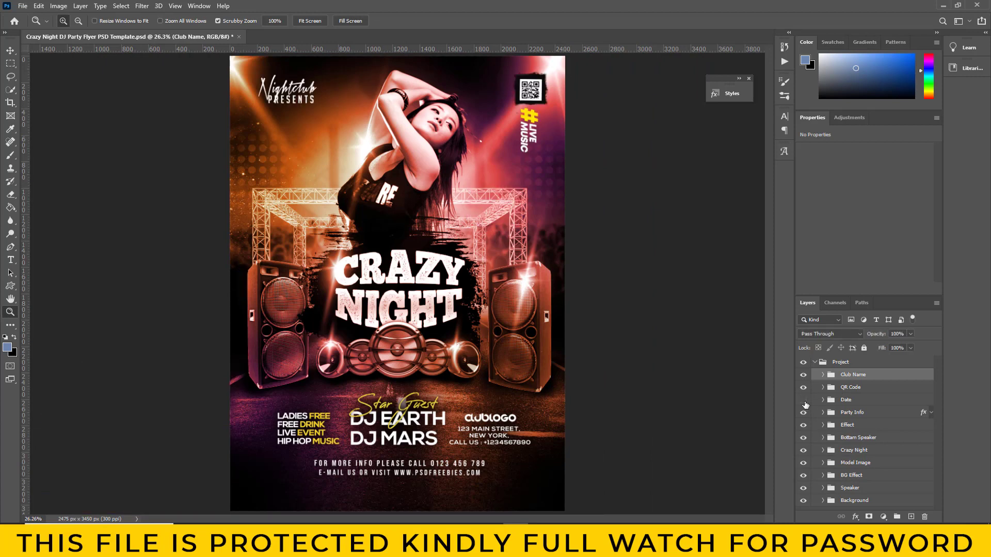
Preview the Party Info, Effect, Bottom Speaker, Crazy Night, Model Image and side speaker groups by toggling visibility.
click(801, 413)
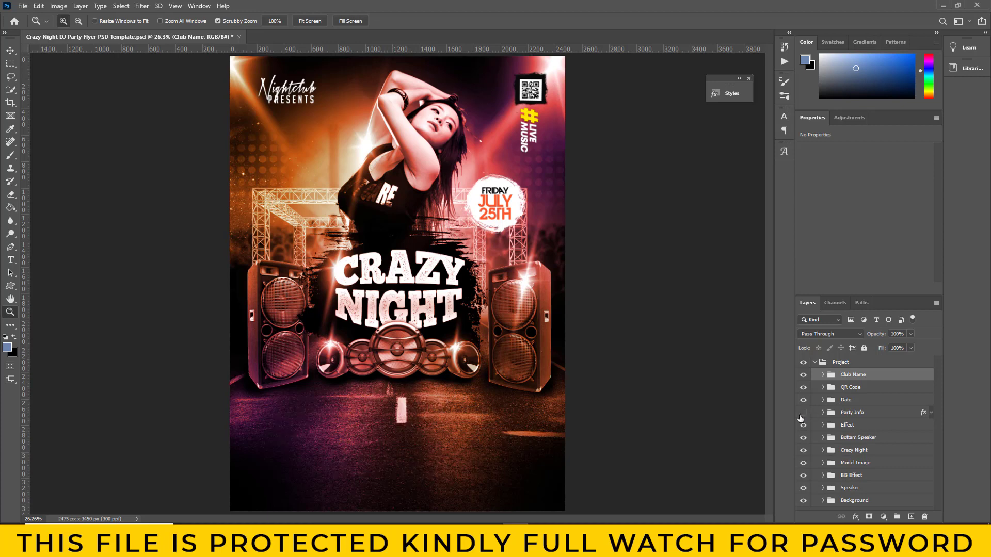
click(802, 425)
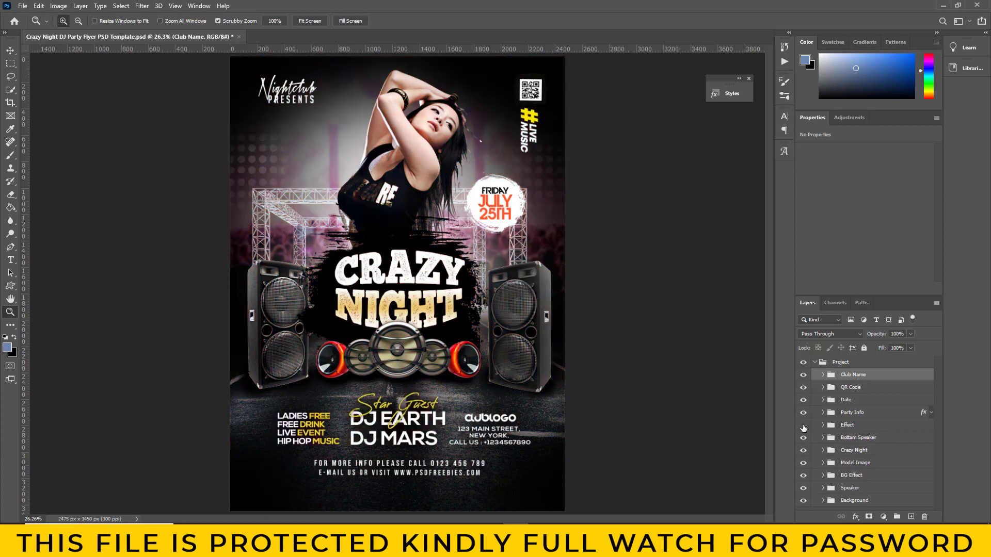
click(803, 437)
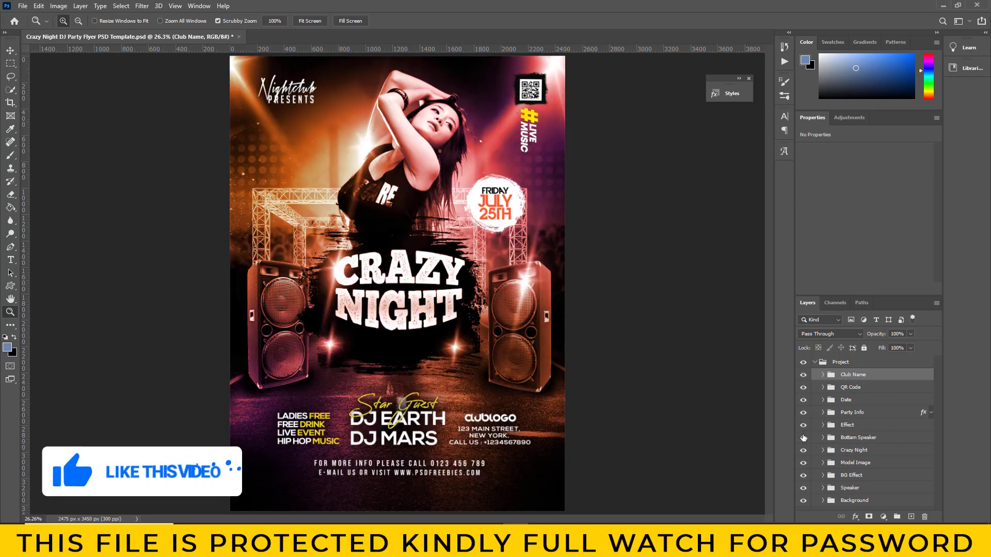
click(803, 450)
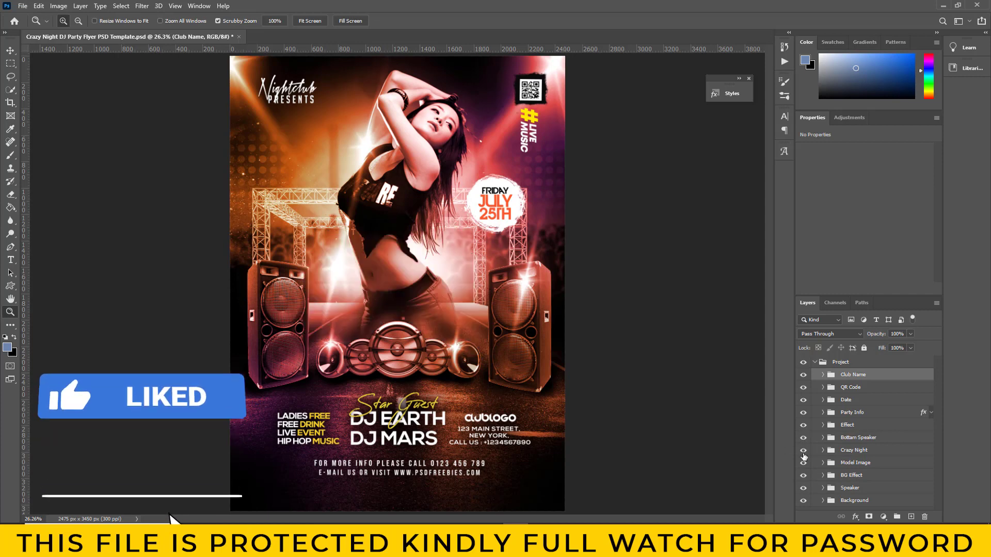
click(804, 463)
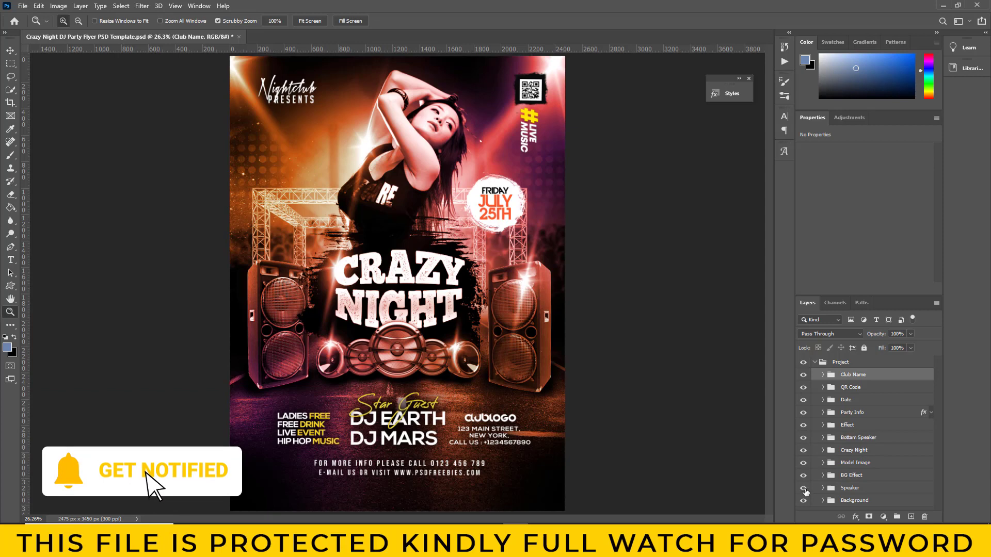
click(803, 488)
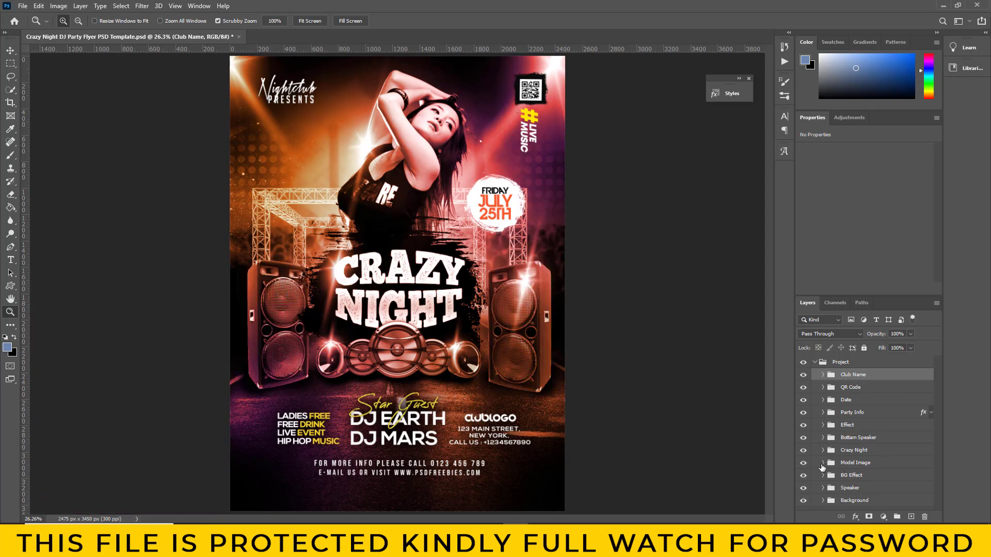
Convert the Model Image layer to a smart object and open its contents.
scroll(848, 469, down, 1)
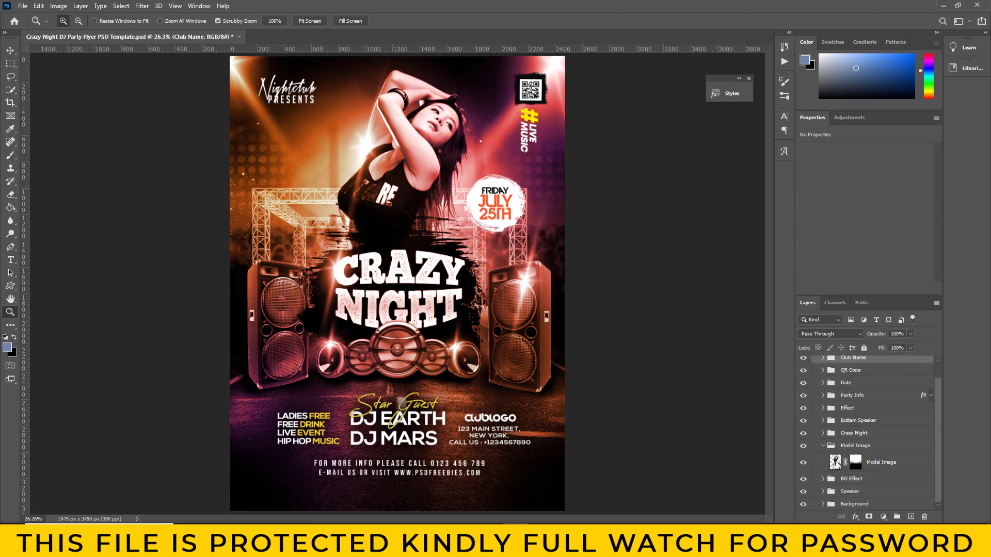
right_click(836, 461)
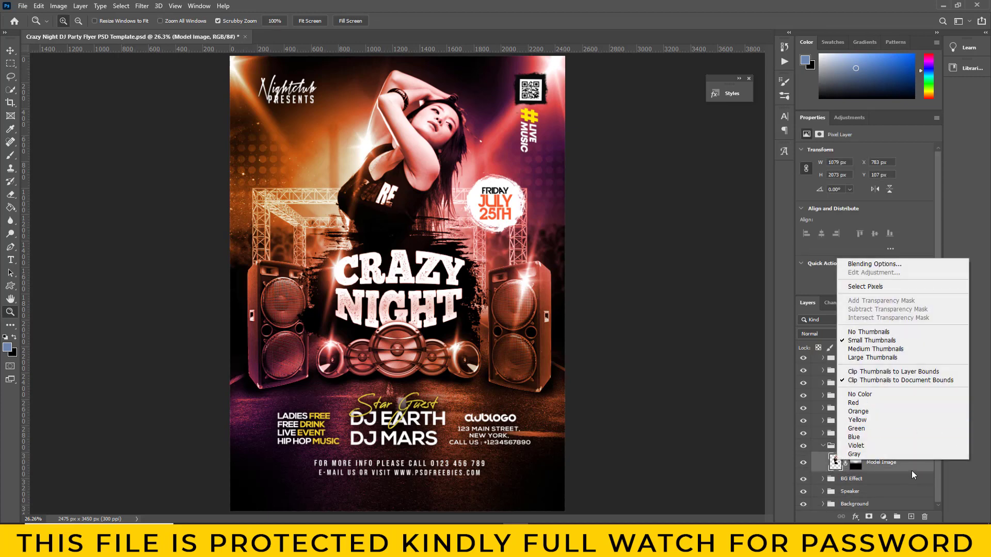
click(913, 475)
right_click(870, 453)
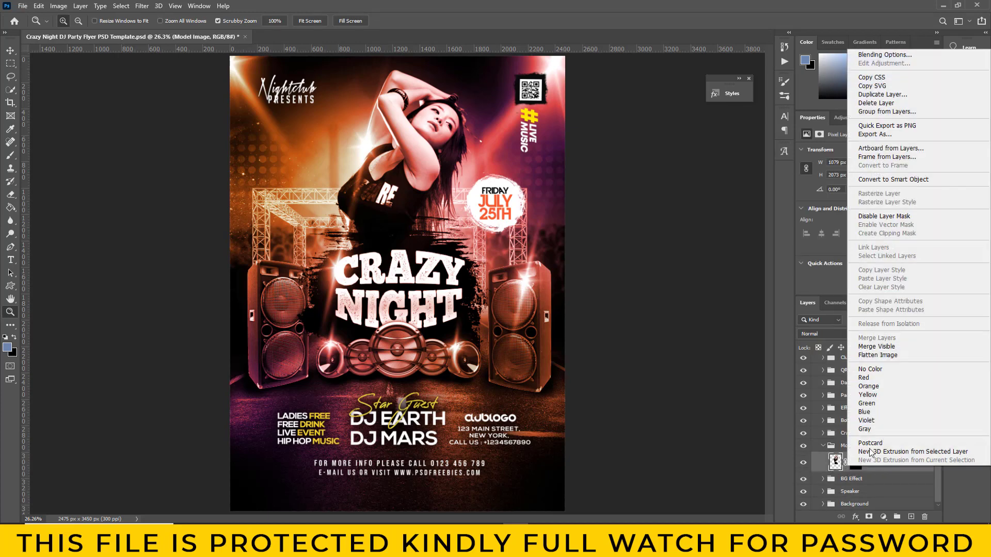
click(877, 179)
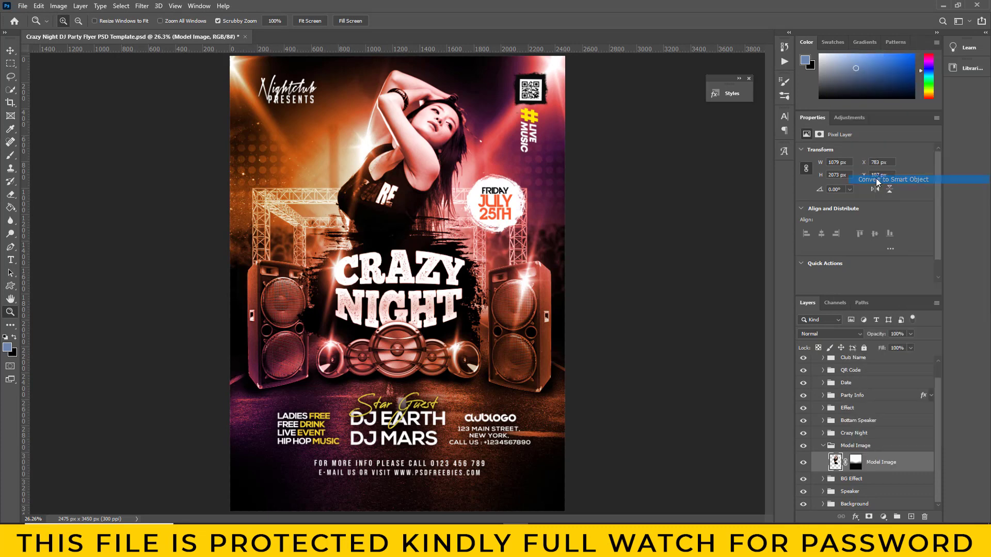
double_click(836, 464)
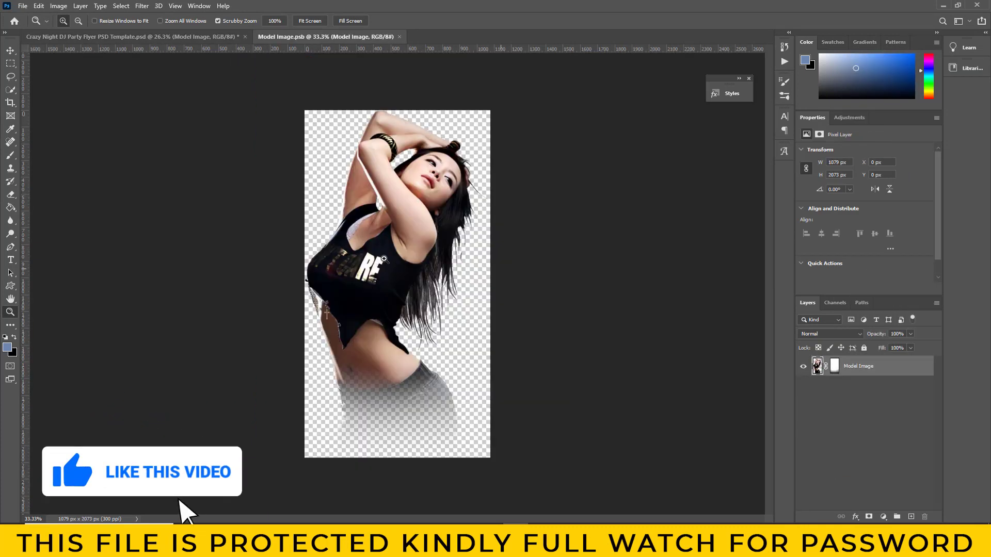
Open 4.png and move the blonde model image into Model Image.psb.
click(23, 6)
click(31, 26)
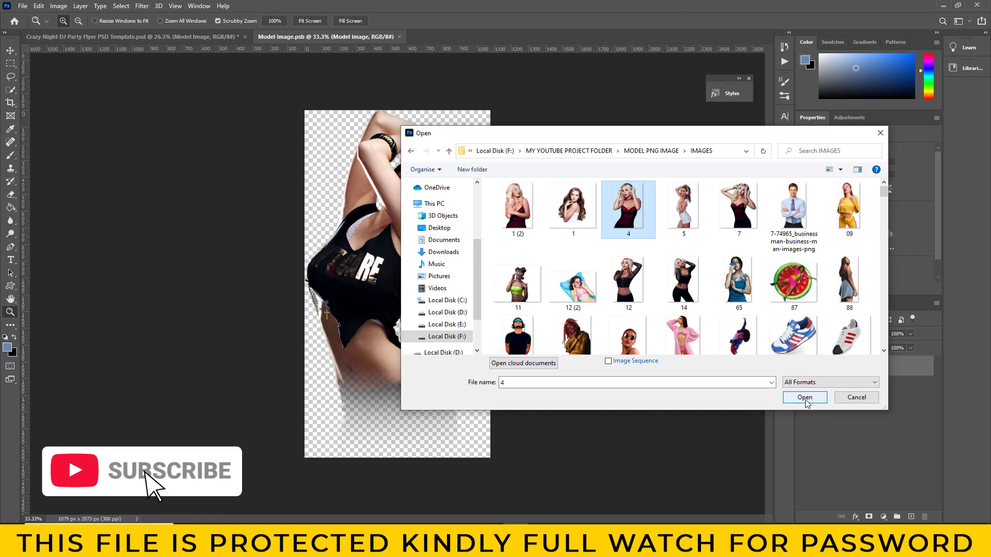
click(805, 399)
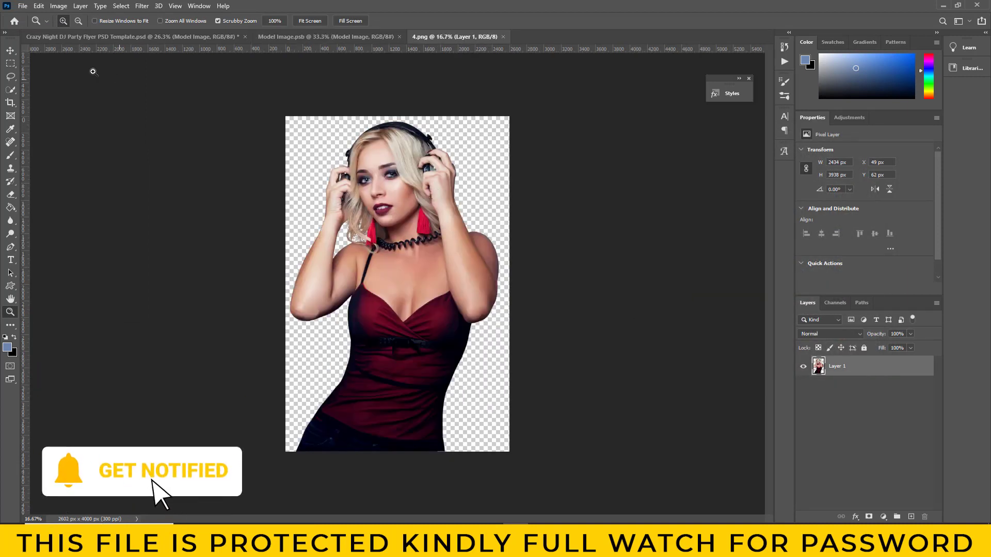
click(10, 50)
drag(369, 232, 423, 238)
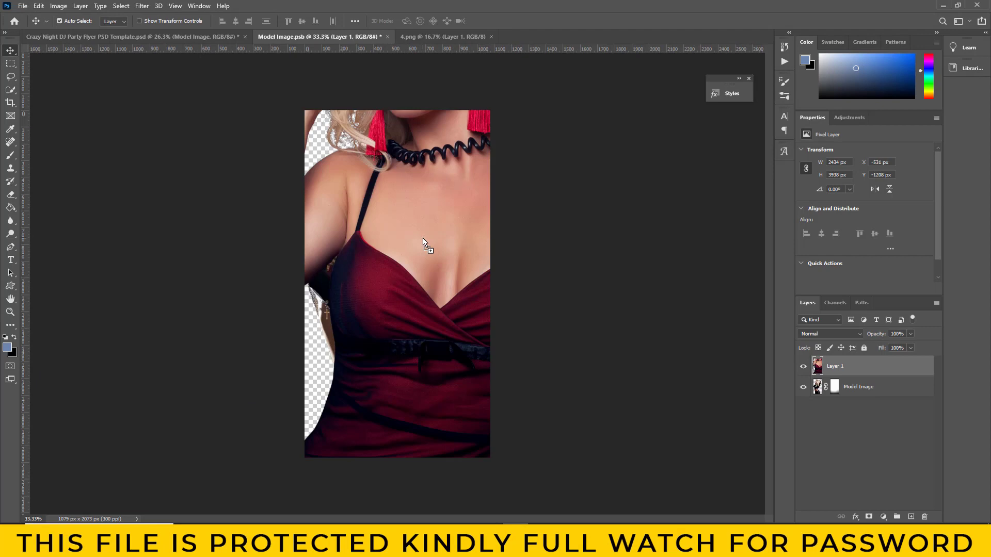
Free Transform the new model to fit, hide the old model layer, and close both documents.
click(39, 6)
click(103, 226)
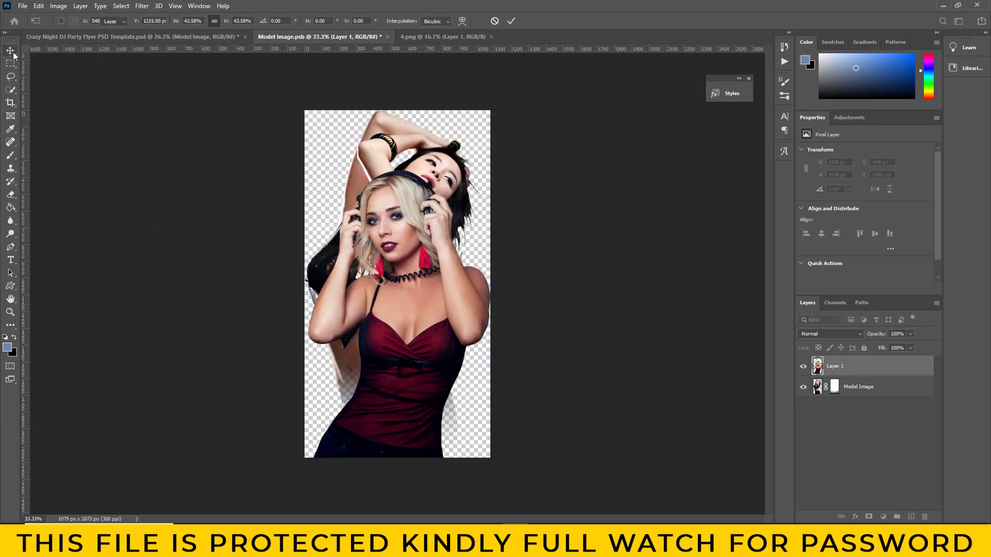
click(803, 388)
click(490, 36)
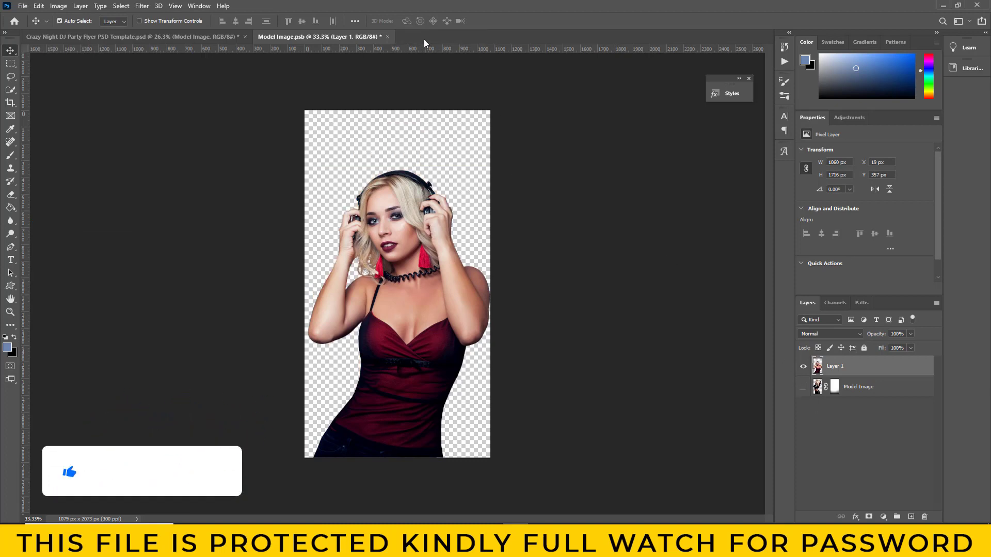
click(388, 37)
Save Model Image.psb, then Free Transform the model up and to the left on the flyer.
click(433, 200)
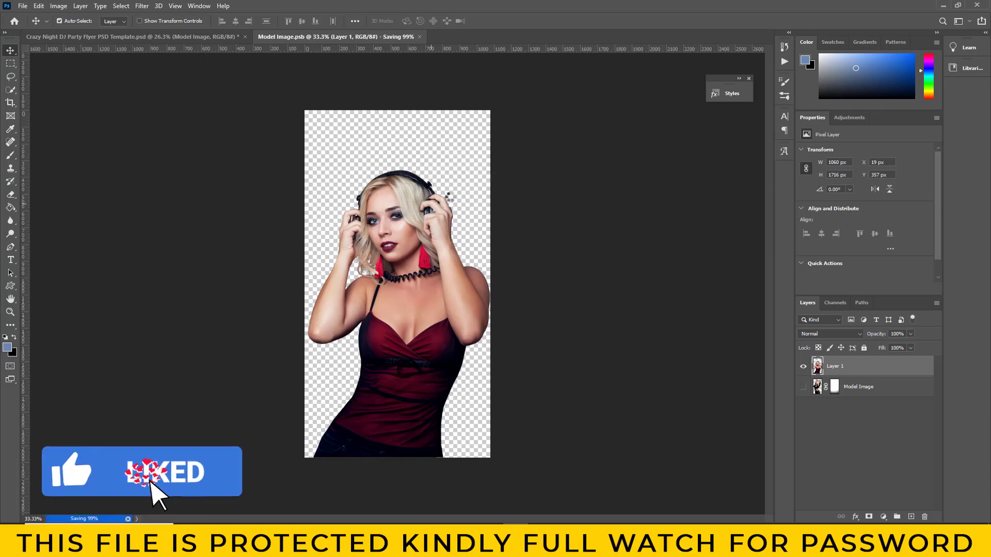
click(38, 6)
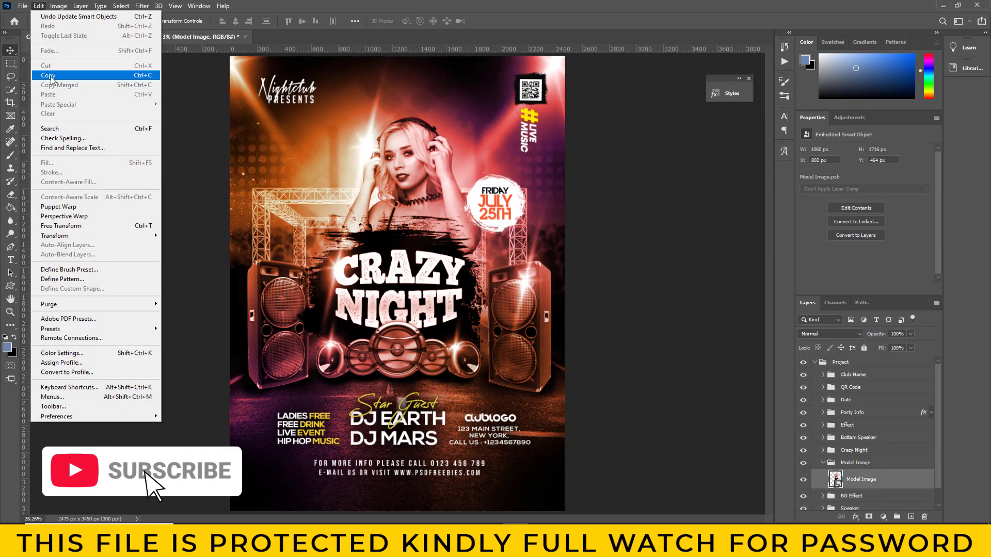
click(72, 223)
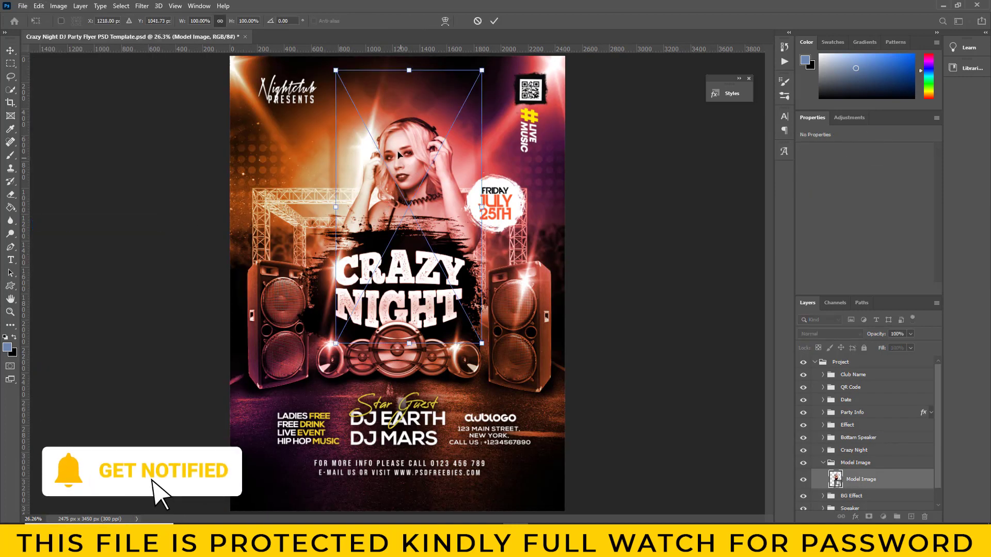
drag(439, 190, 393, 138)
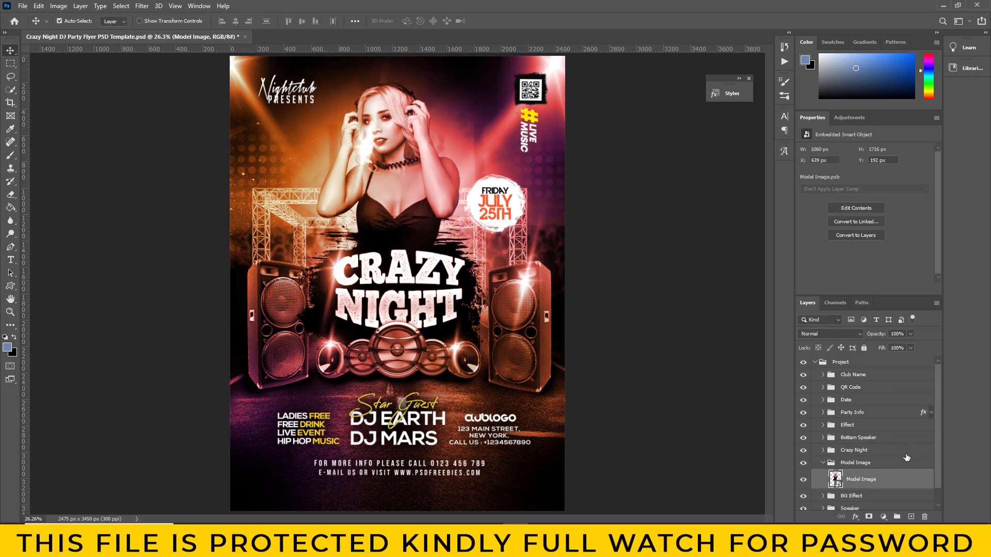
scroll(906, 457, down, 1)
Toggle the Effect group, Color Fill 1 copy, Layer 9, lense flare and Shine layers to compare them.
click(803, 409)
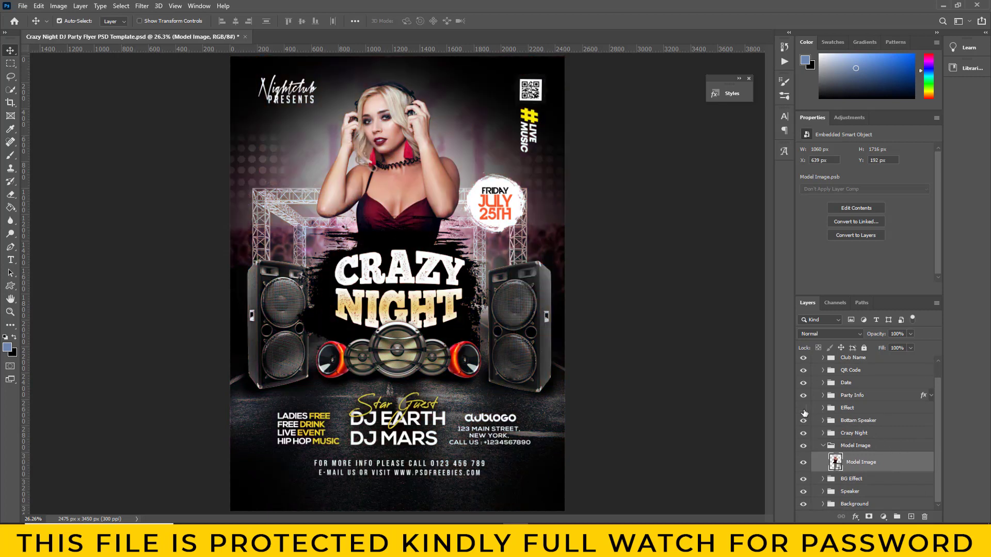
click(802, 409)
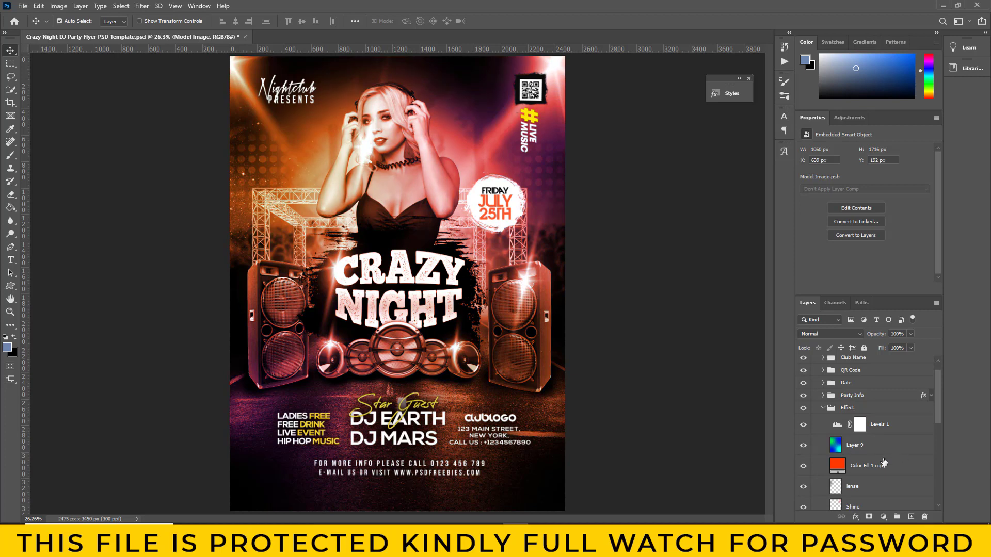
click(803, 466)
click(803, 446)
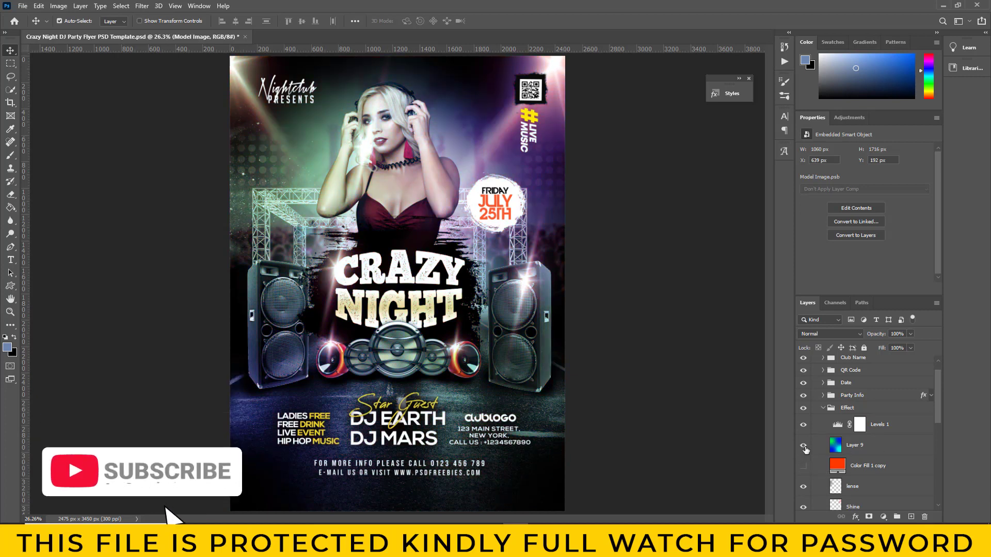
click(803, 467)
click(803, 441)
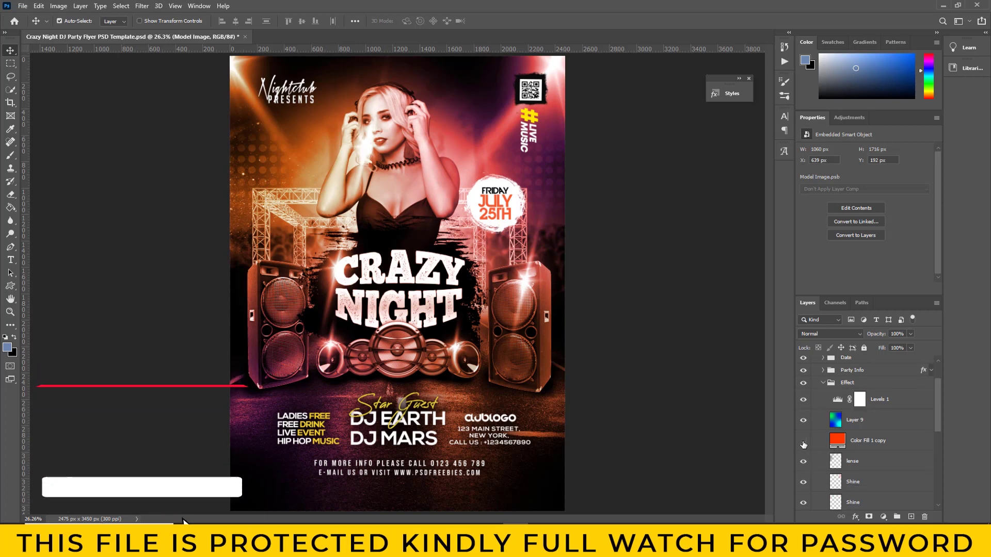
click(804, 461)
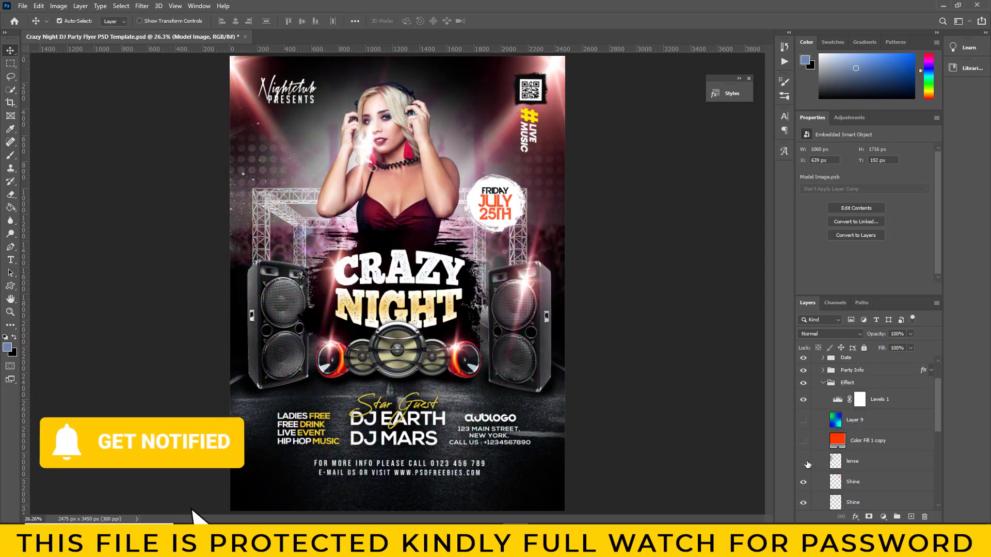
click(804, 483)
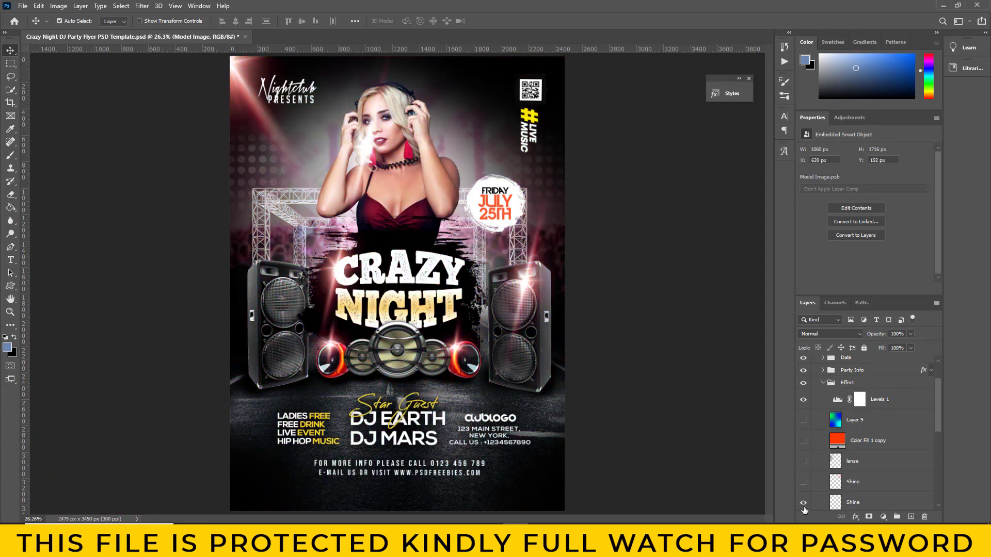
scroll(804, 507, down, 2)
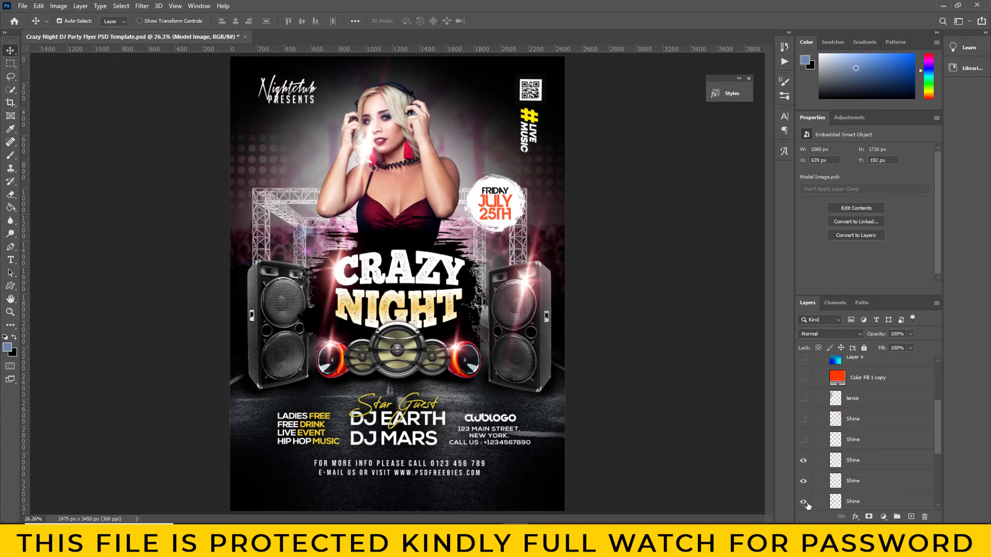
scroll(810, 499, down, 2)
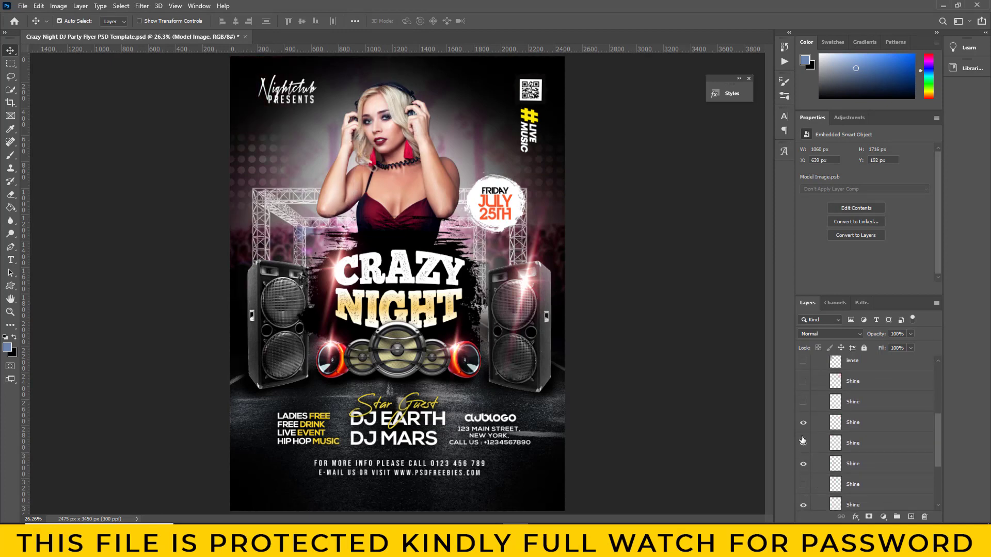
click(803, 380)
scroll(872, 434, up, 3)
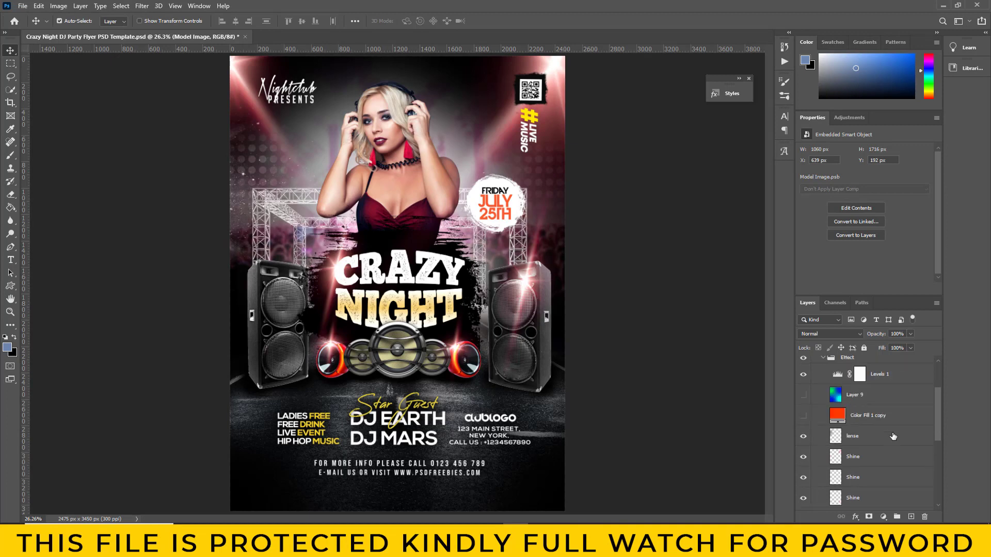
scroll(876, 440, up, 1)
Re-enable Color Fill 1 copy at 22% opacity and collapse the Effect group.
click(804, 428)
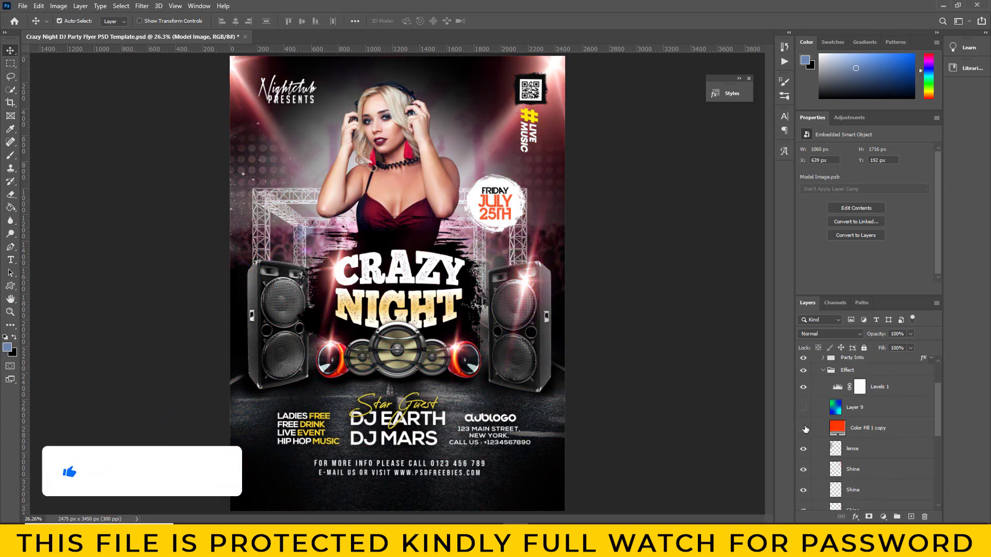
click(881, 432)
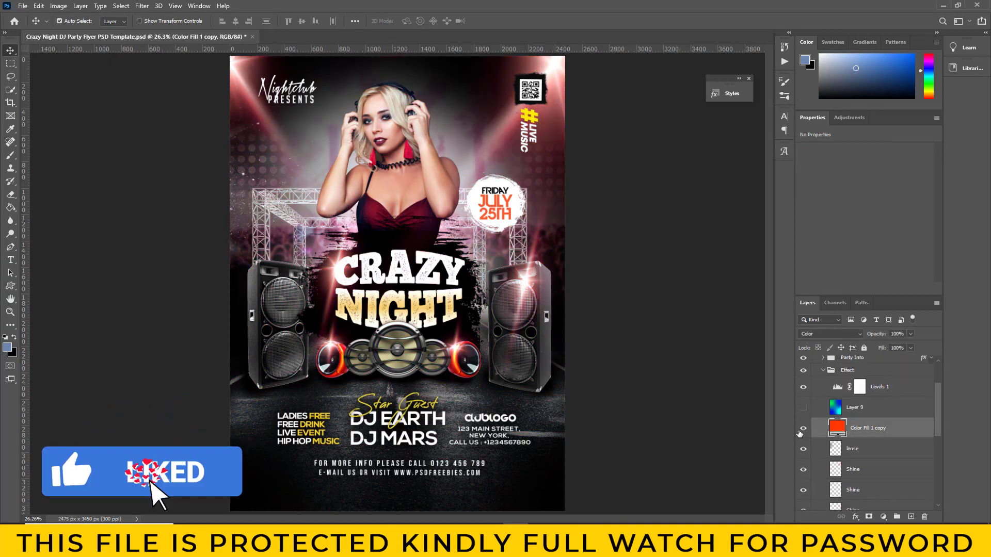
click(804, 428)
click(910, 335)
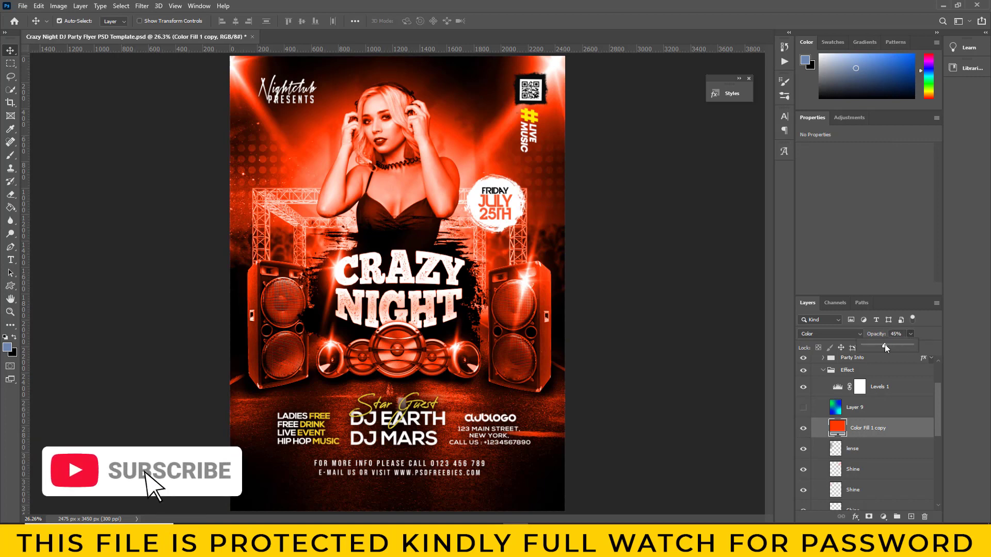
drag(875, 347, 872, 350)
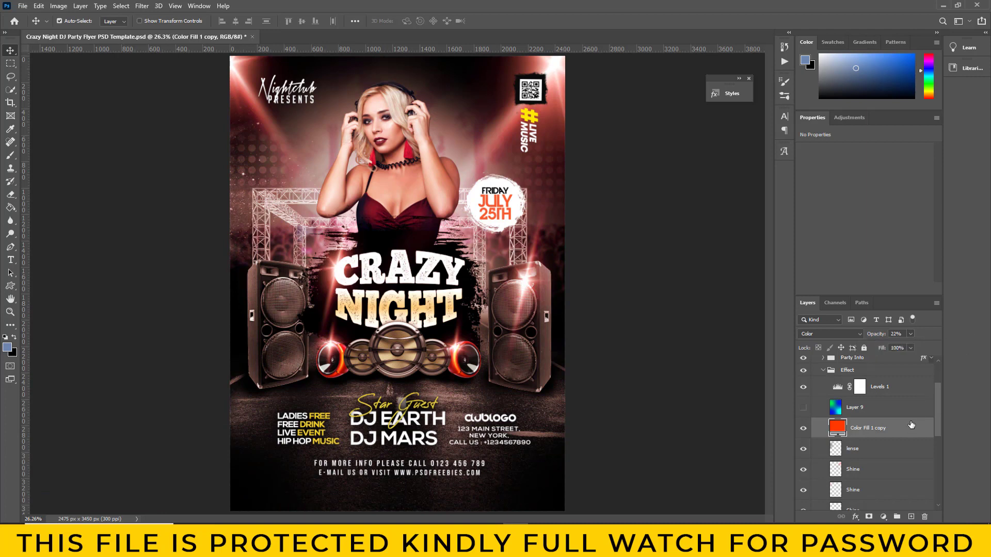
click(822, 371)
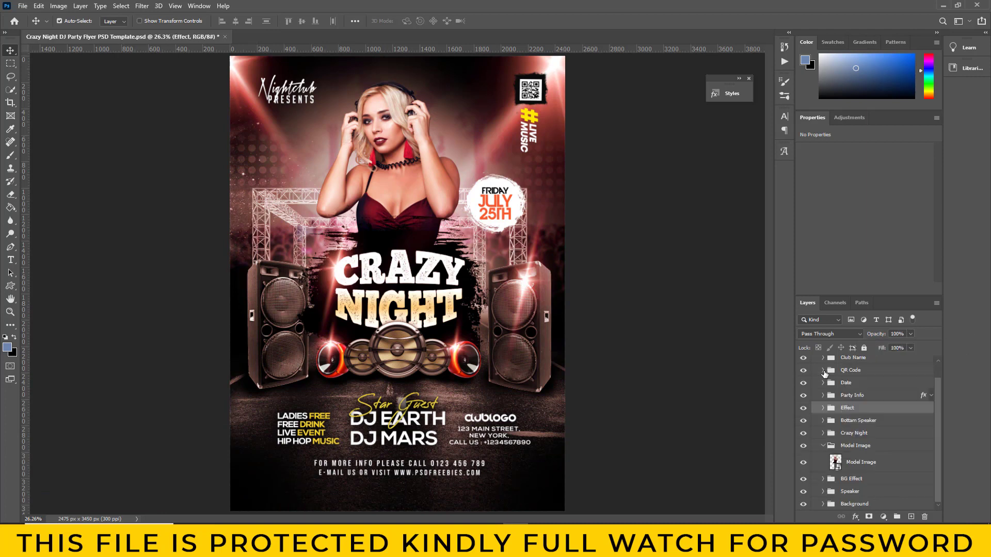
Expand the Crazy Night group to reveal its Night and Crazy text layers.
click(804, 434)
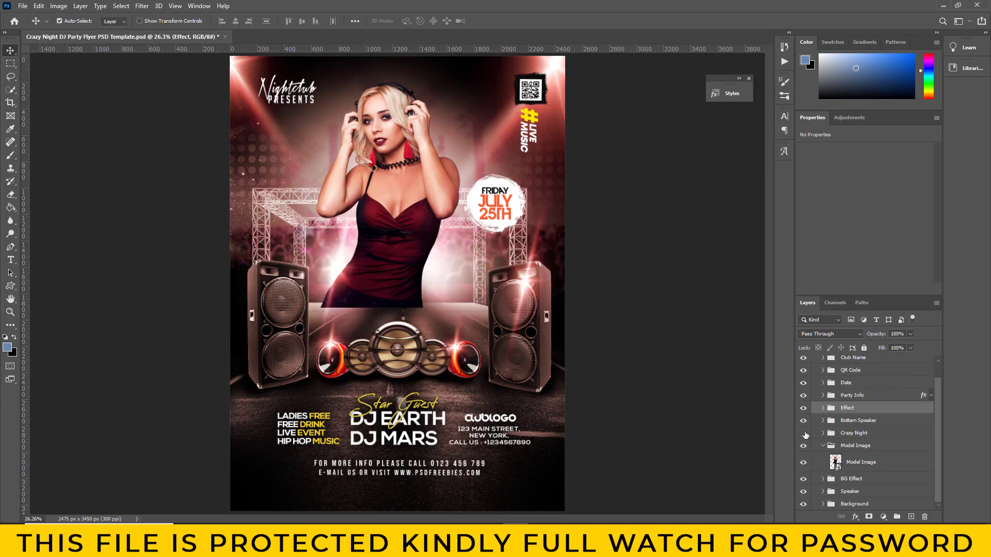
click(834, 437)
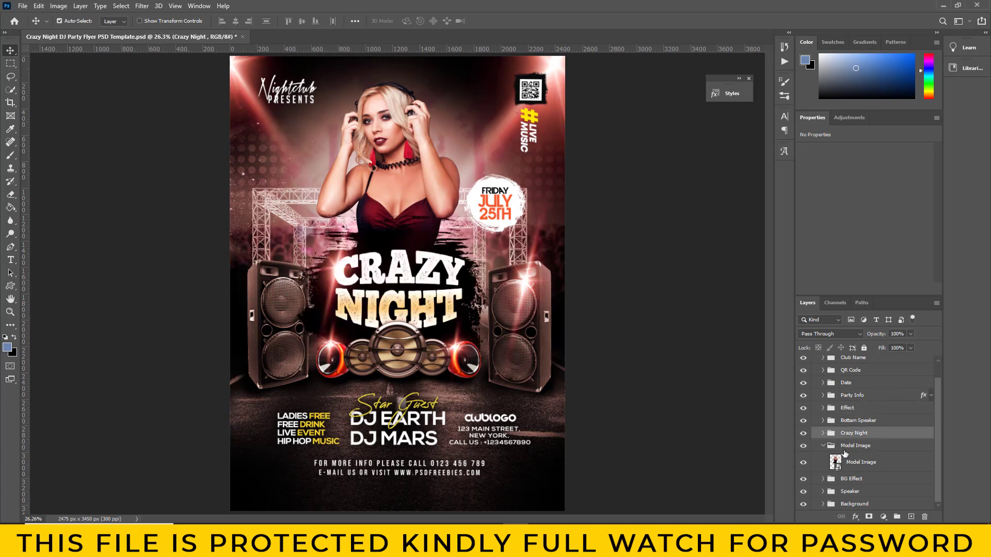
click(823, 434)
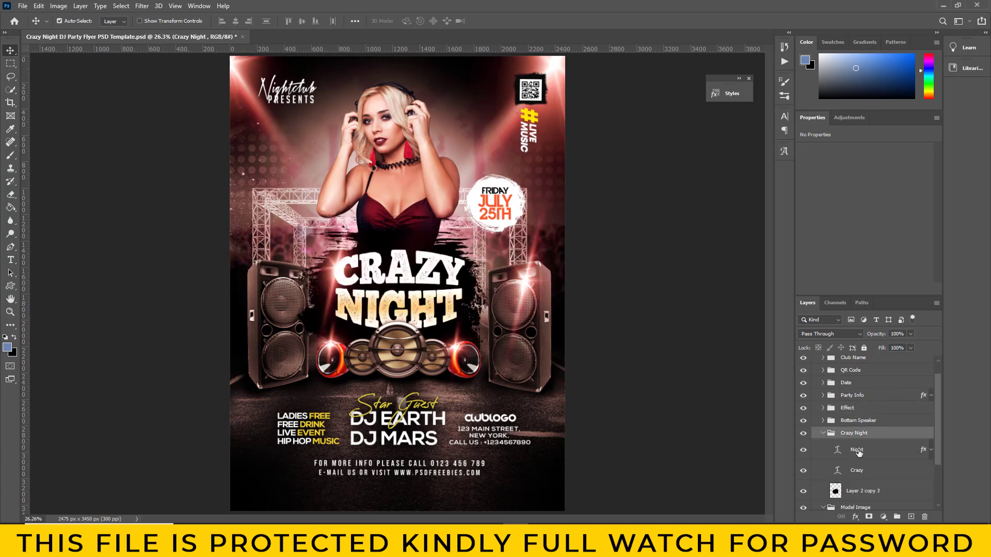
click(856, 452)
click(840, 471)
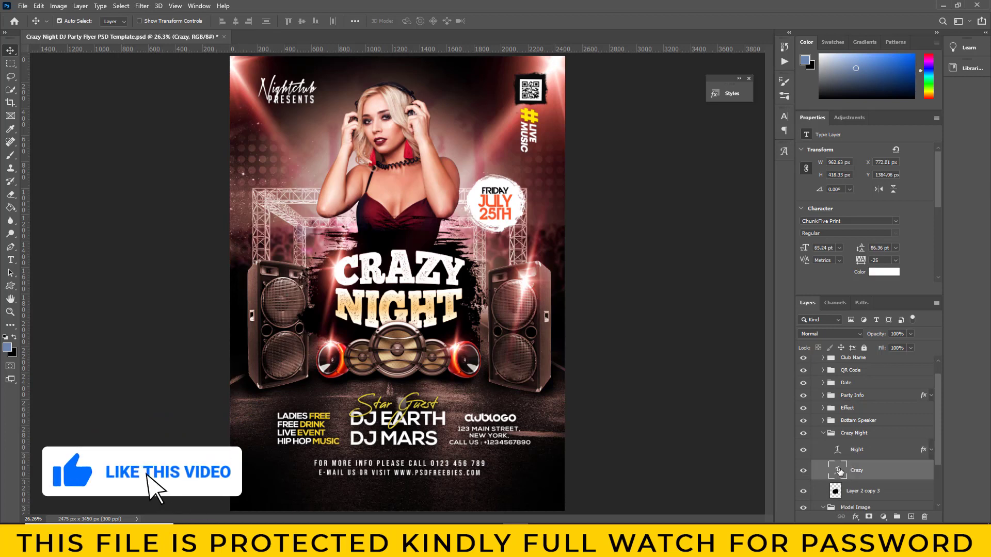
Replace the headline word CRAZY with YOUR.
double_click(838, 471)
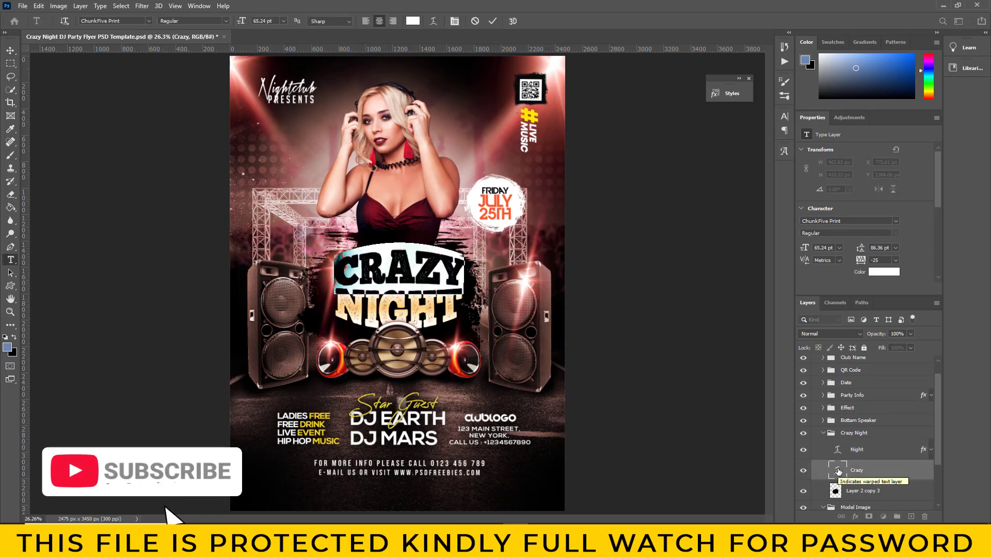
key(BackSpace)
text(Y)
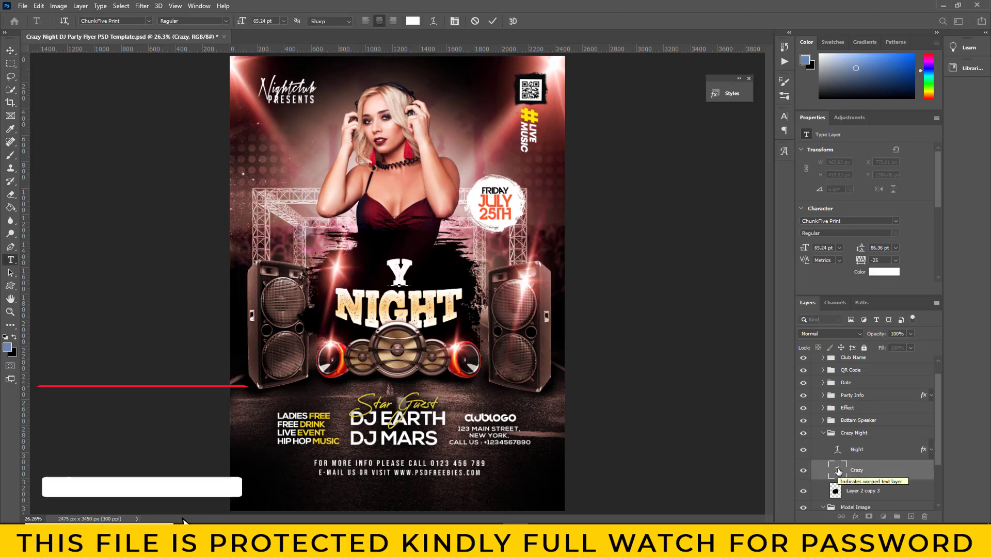
text(OUR)
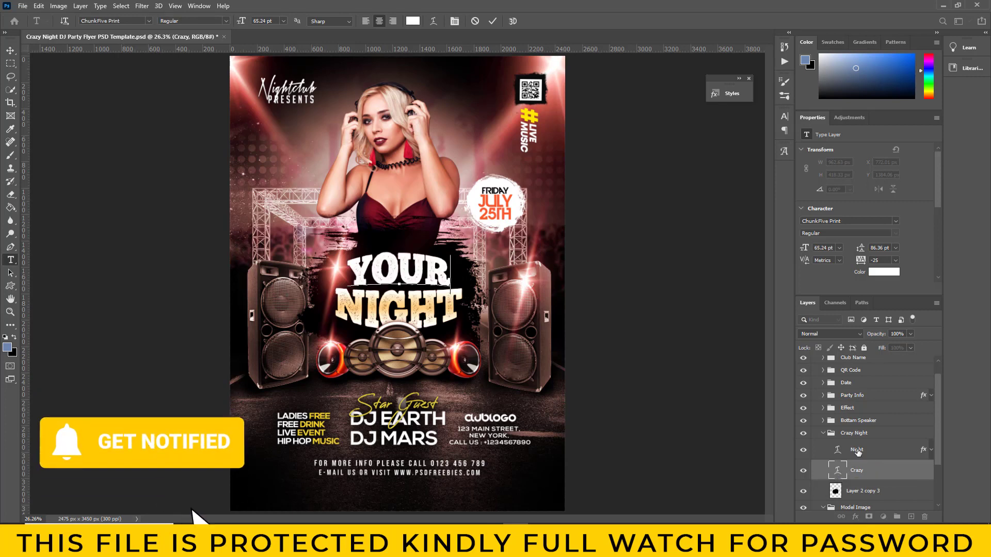
click(839, 451)
key(v)
Replace the headline word NIGHT with TEXT and commit the edit.
double_click(840, 451)
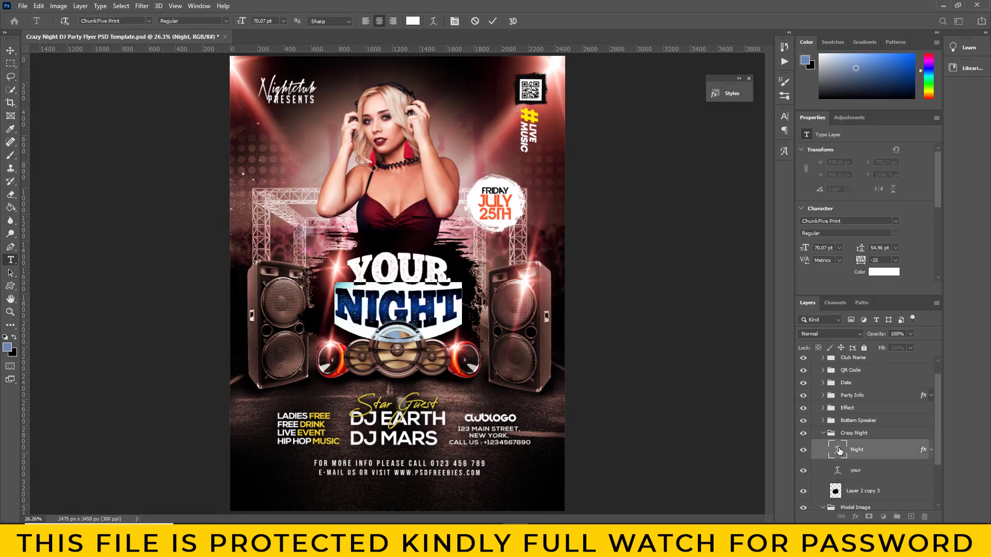
key(BackSpace)
text(ex)
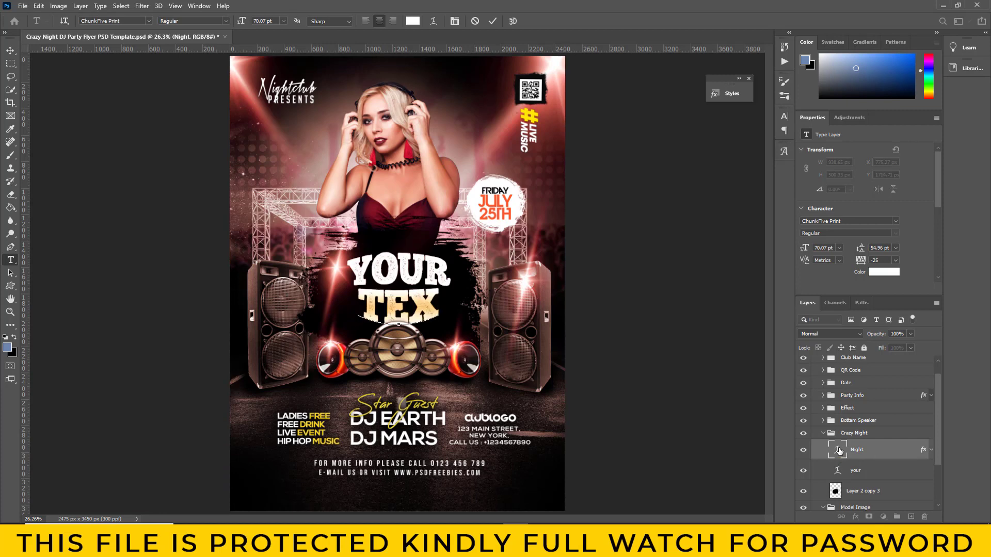
text(t)
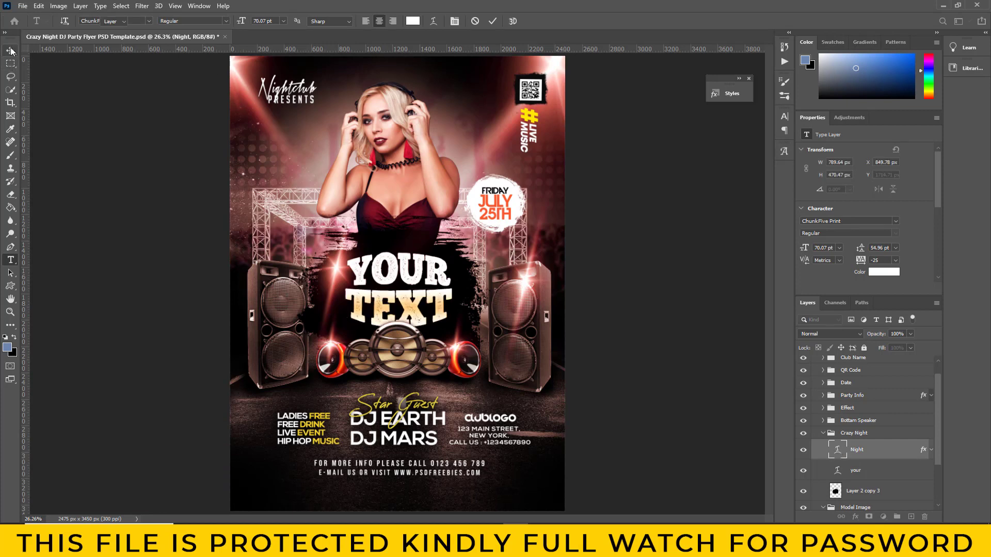
click(10, 50)
scroll(899, 439, down, 3)
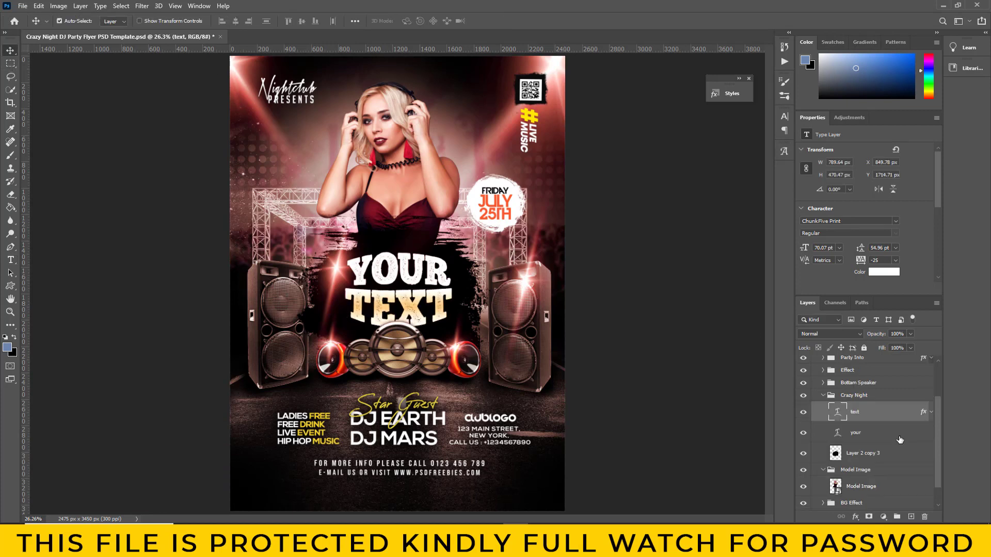
Collapse Crazy Night, expand Background, briefly toggle Layer 1 and Layer 0, and select Layer 1.
click(824, 395)
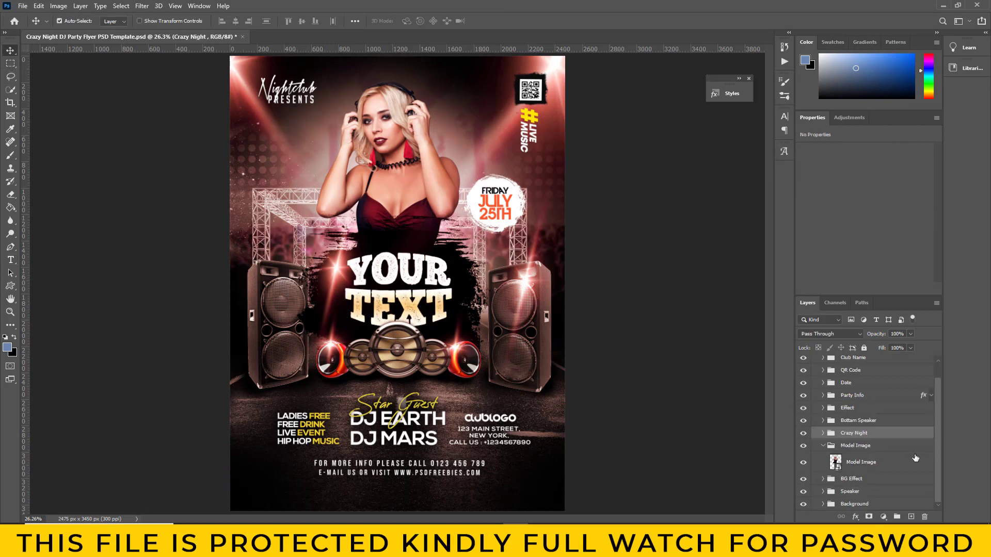
click(824, 504)
scroll(919, 493, down, 5)
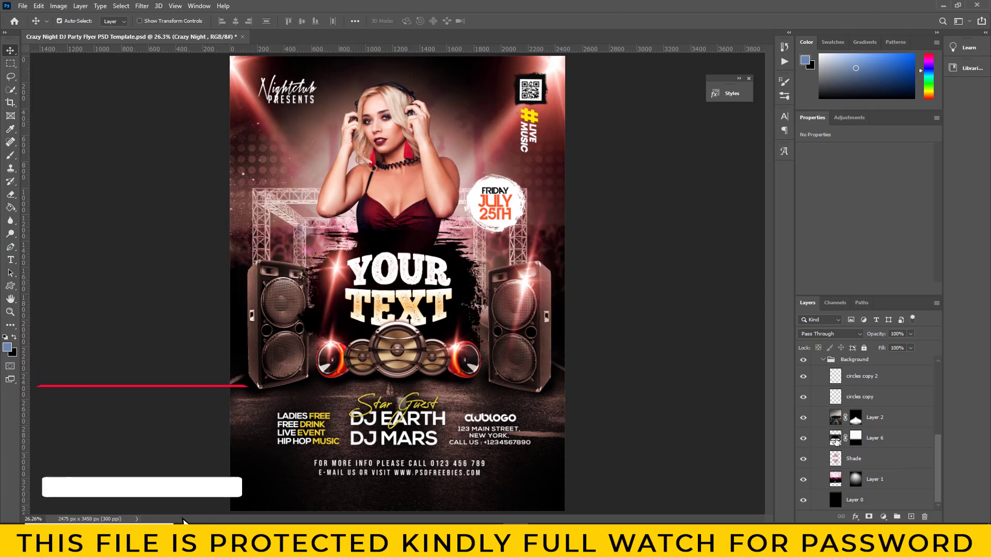
click(803, 480)
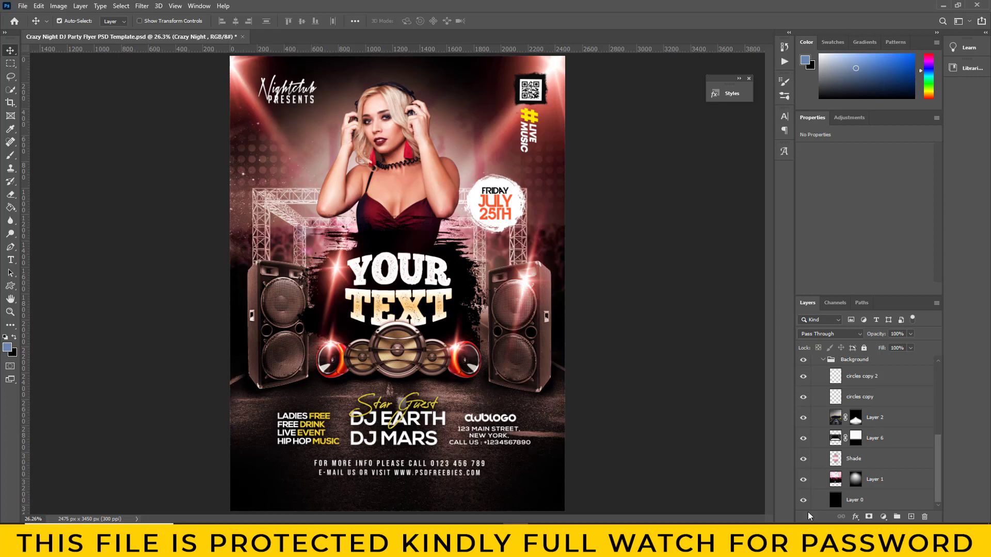
click(804, 501)
click(803, 501)
click(803, 480)
click(911, 481)
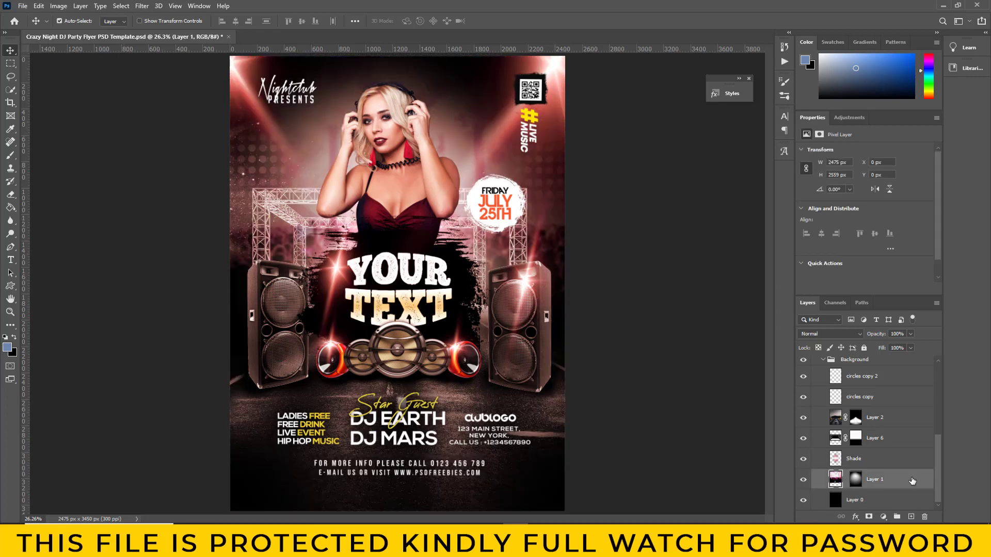
double_click(912, 481)
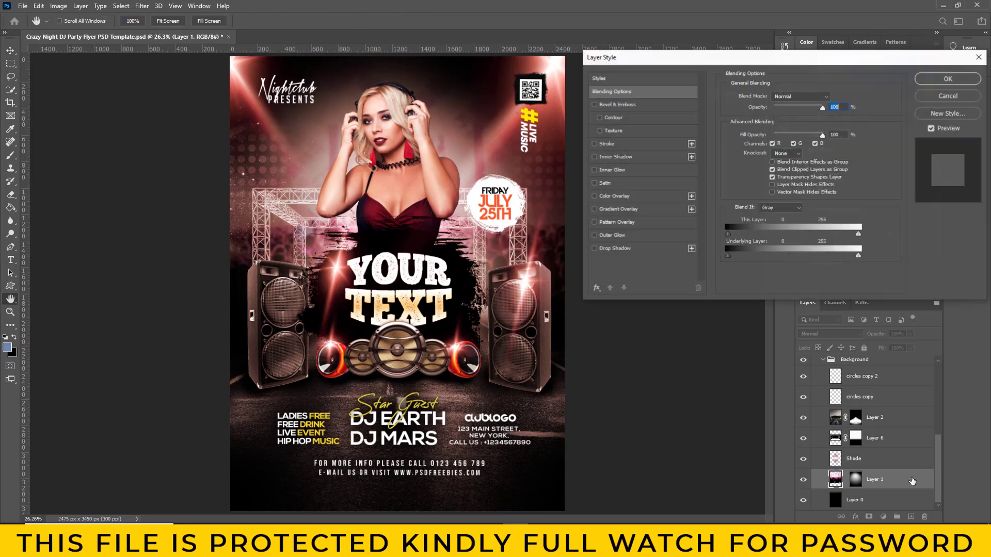
click(613, 197)
click(836, 98)
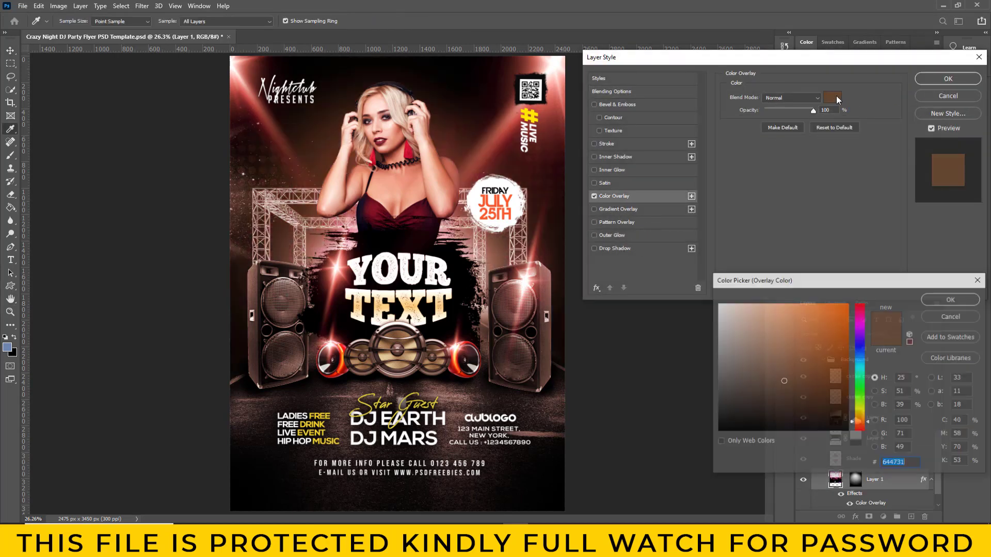
click(863, 387)
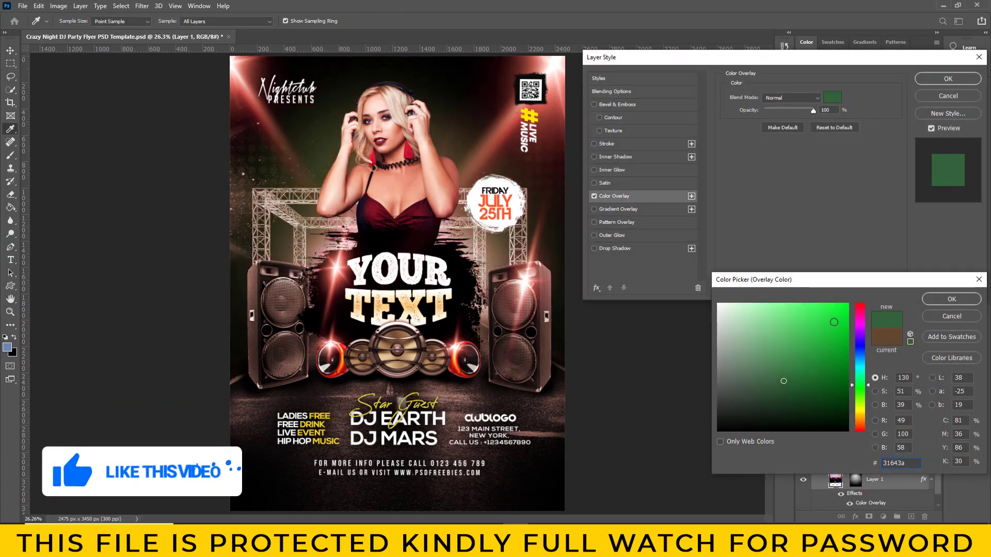
click(834, 322)
click(861, 324)
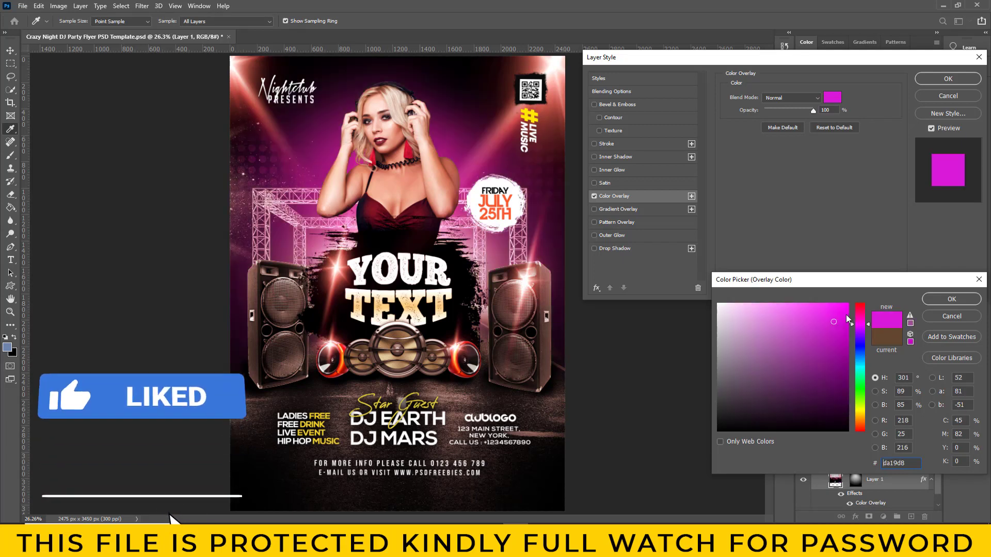
drag(865, 314, 860, 304)
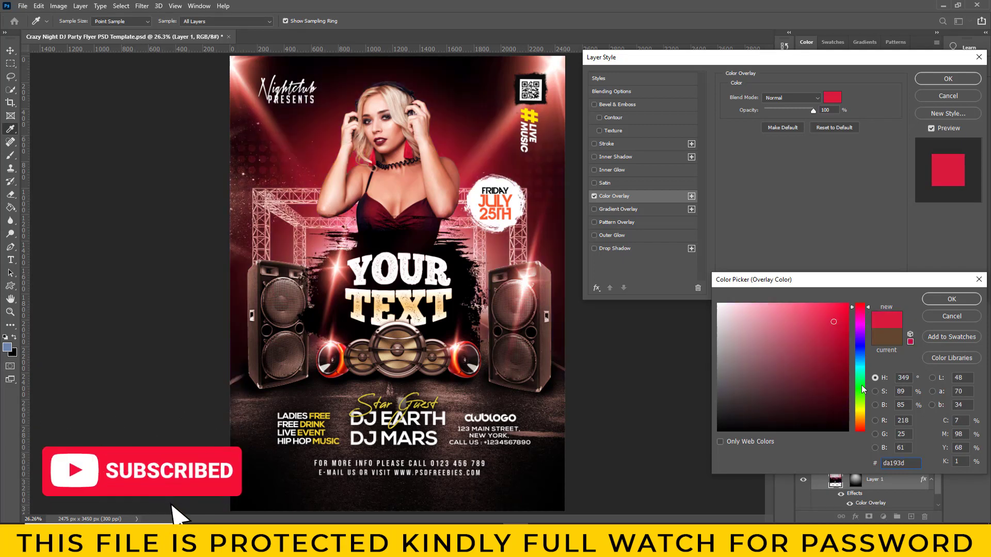
click(861, 413)
click(861, 425)
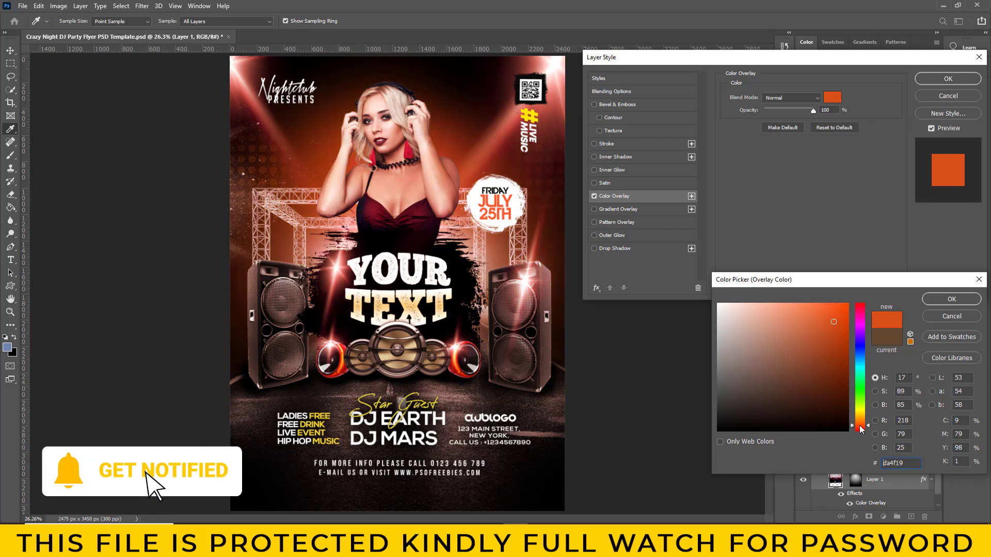
key(Escape)
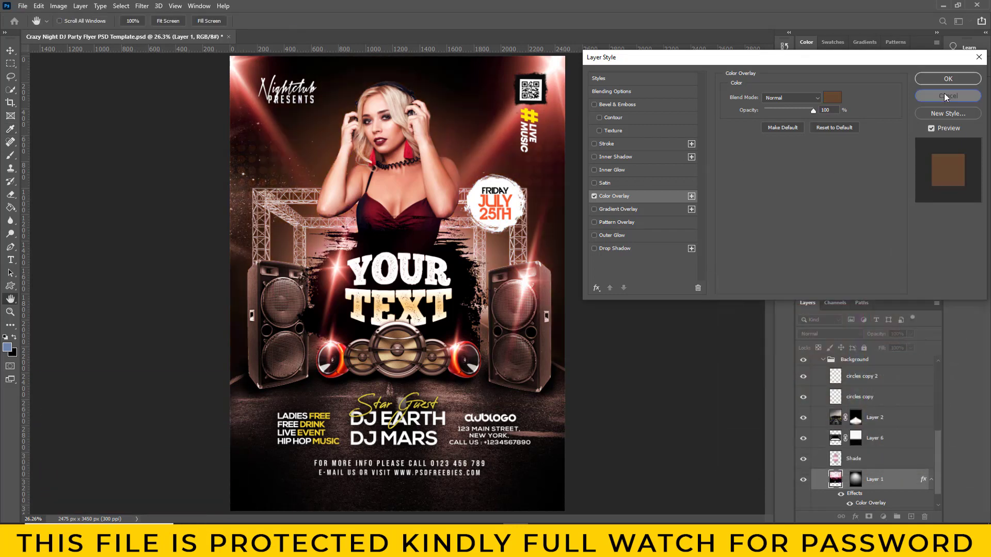
click(947, 97)
Collapse Background, expand the Speaker group, and toggle both speaker layers off and on.
scroll(844, 403, up, 3)
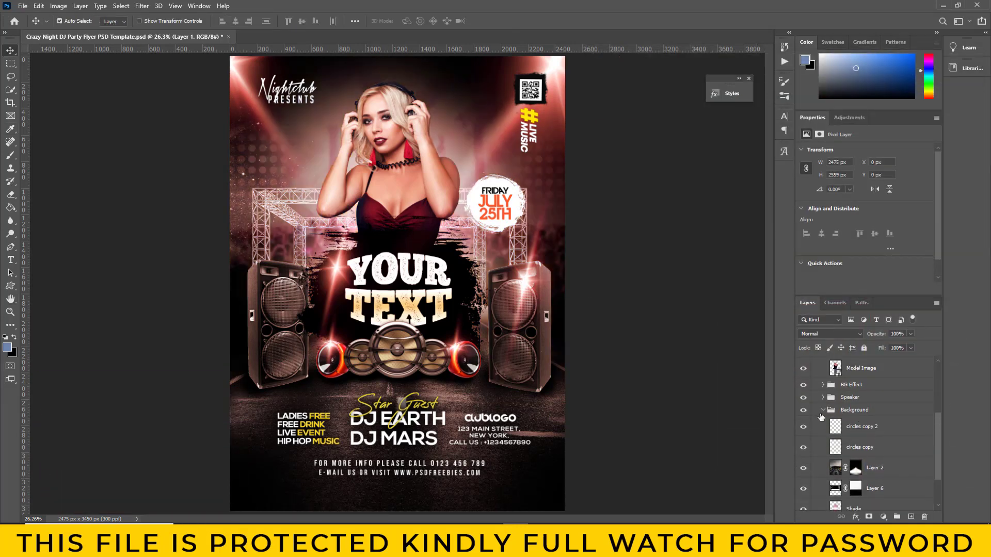
click(824, 411)
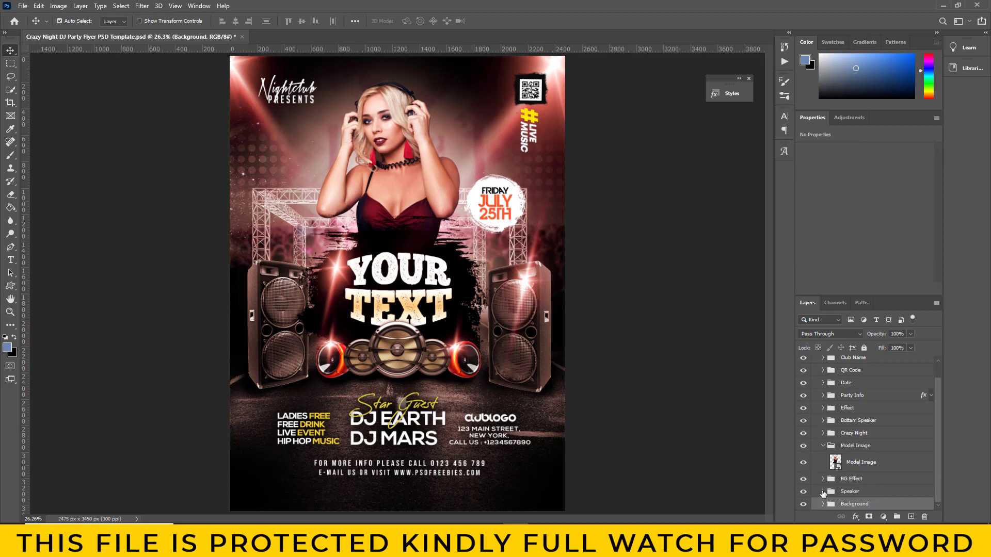
click(823, 493)
scroll(876, 479, down, 3)
click(804, 425)
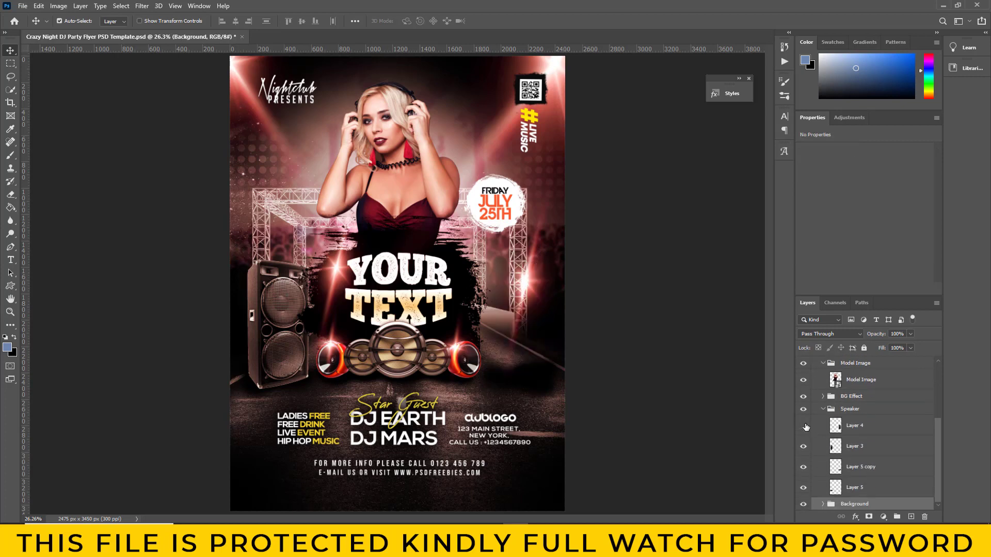
click(803, 447)
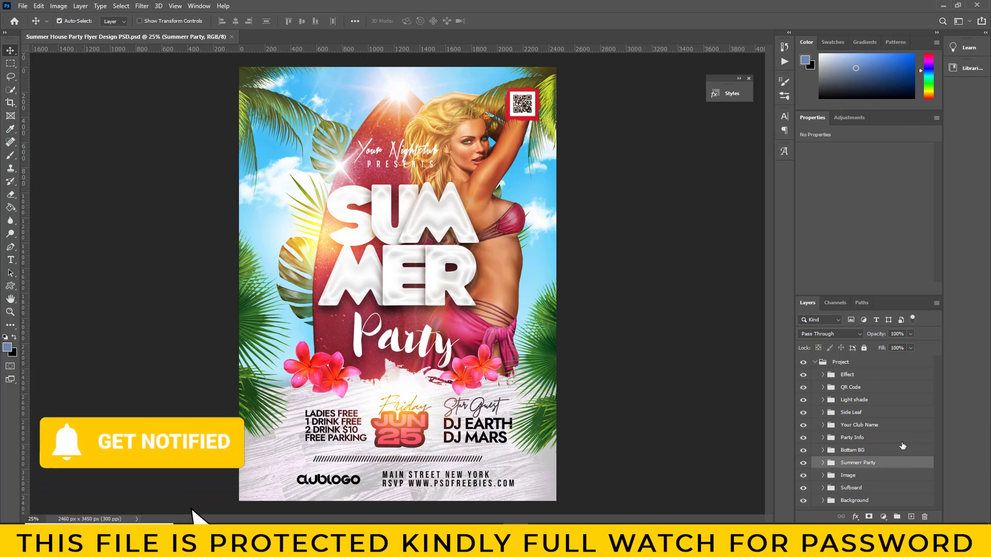
Toggle Effect, Light shade, Side Leaf, Party Info, Bottom BG, Image and Sufboard visibility, then expand Image.
click(803, 376)
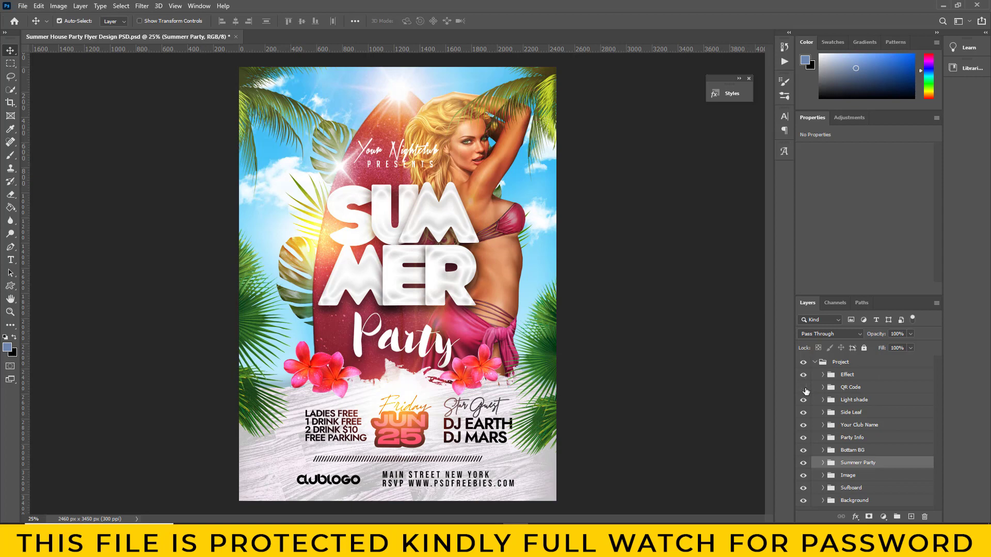
click(803, 401)
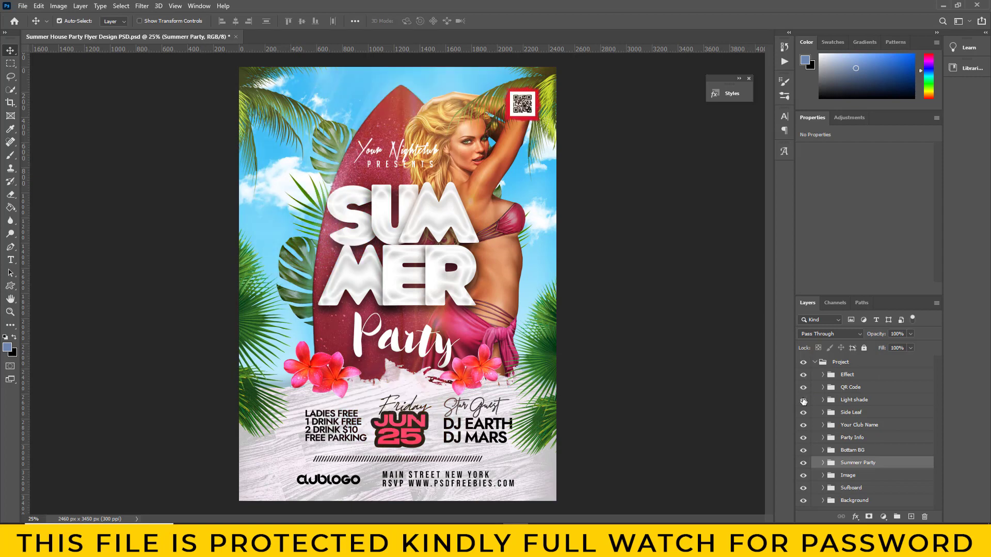
click(803, 413)
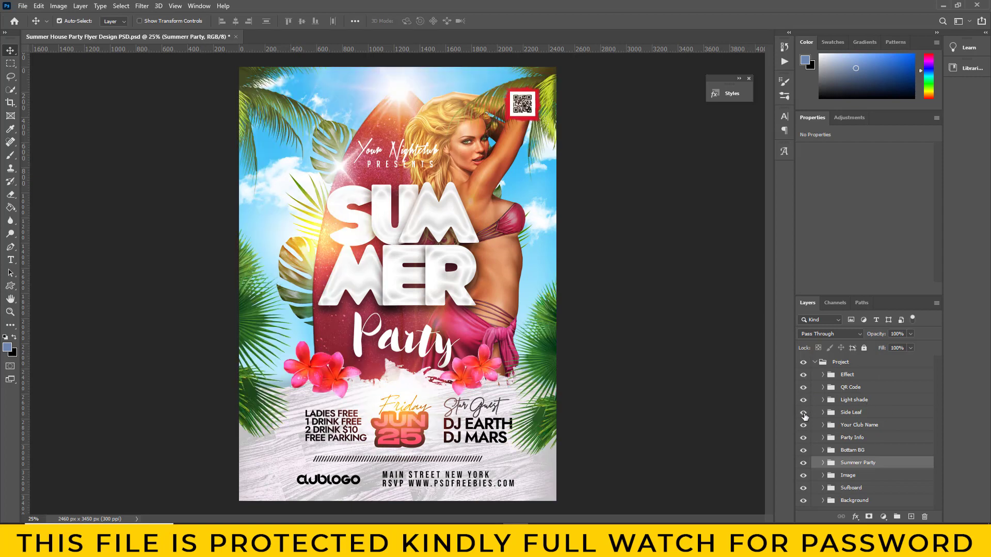
click(803, 437)
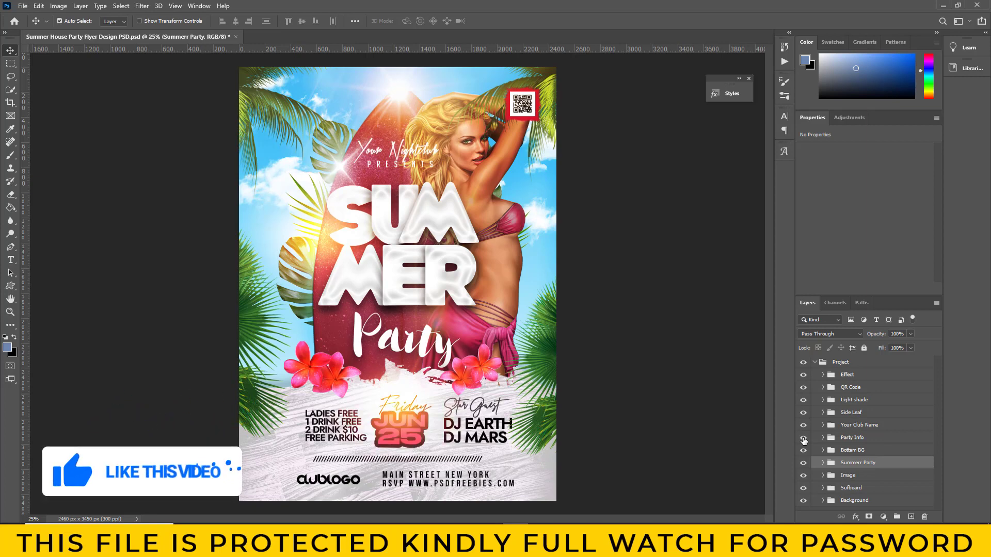
click(803, 450)
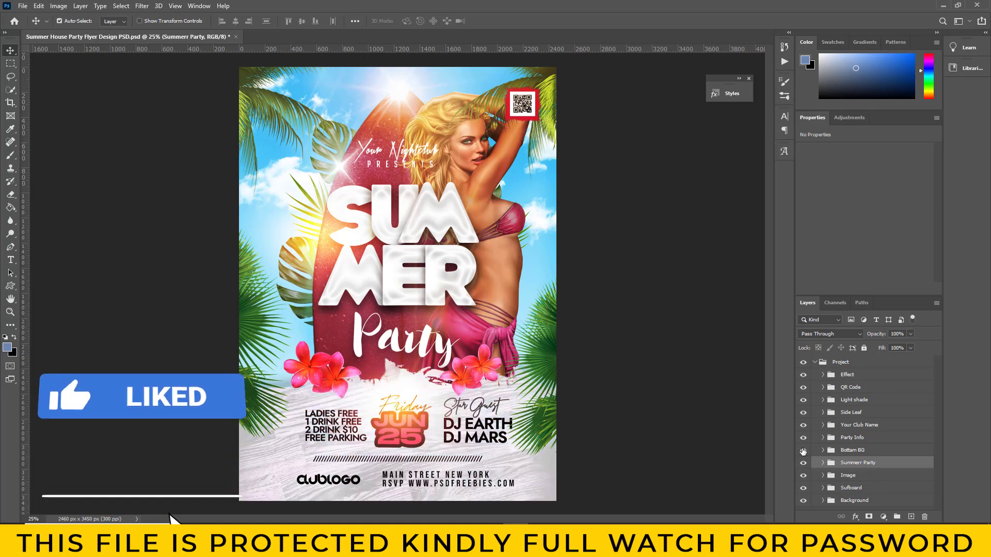
click(803, 475)
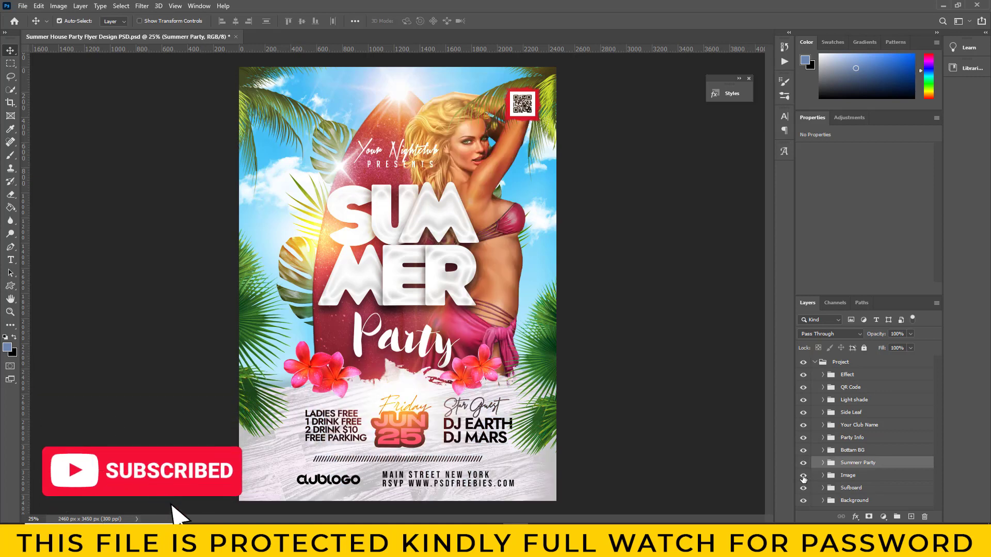
click(803, 488)
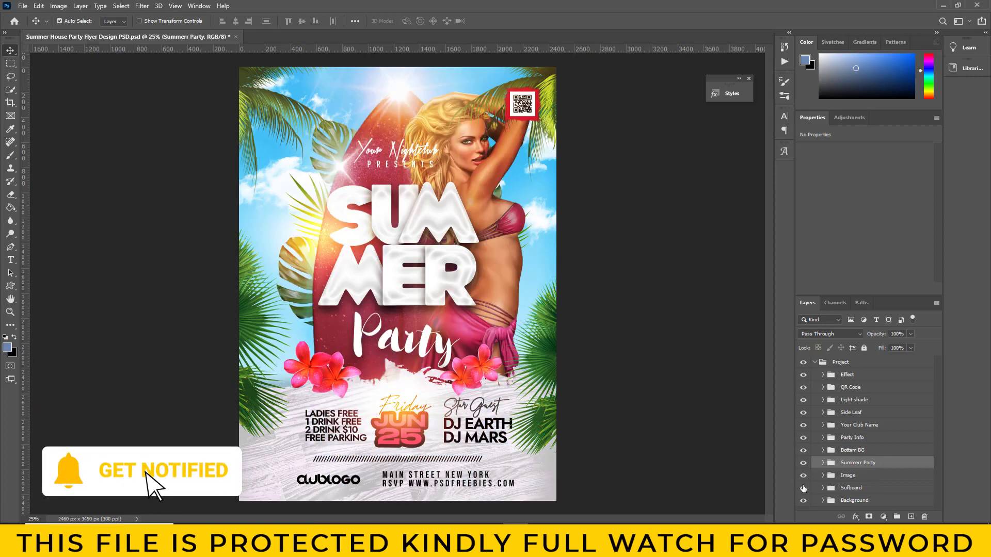
click(822, 475)
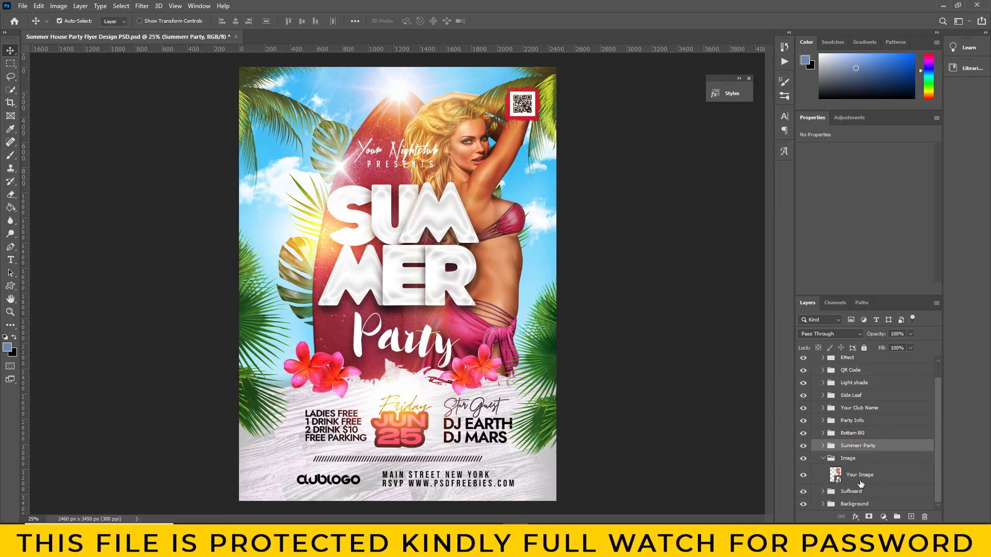
Open the Your Image smart object and drag the woman from 88.png into it.
double_click(835, 475)
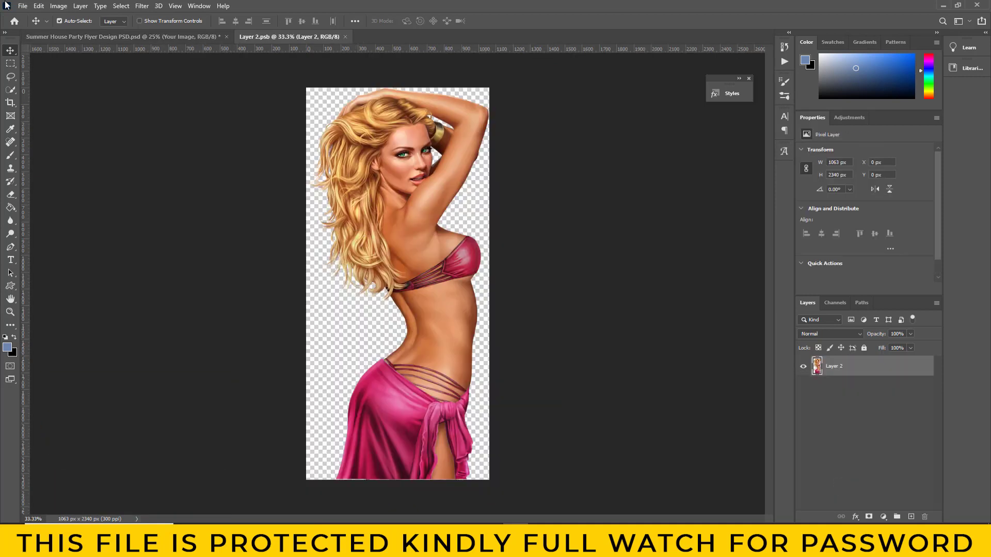
click(22, 6)
click(30, 30)
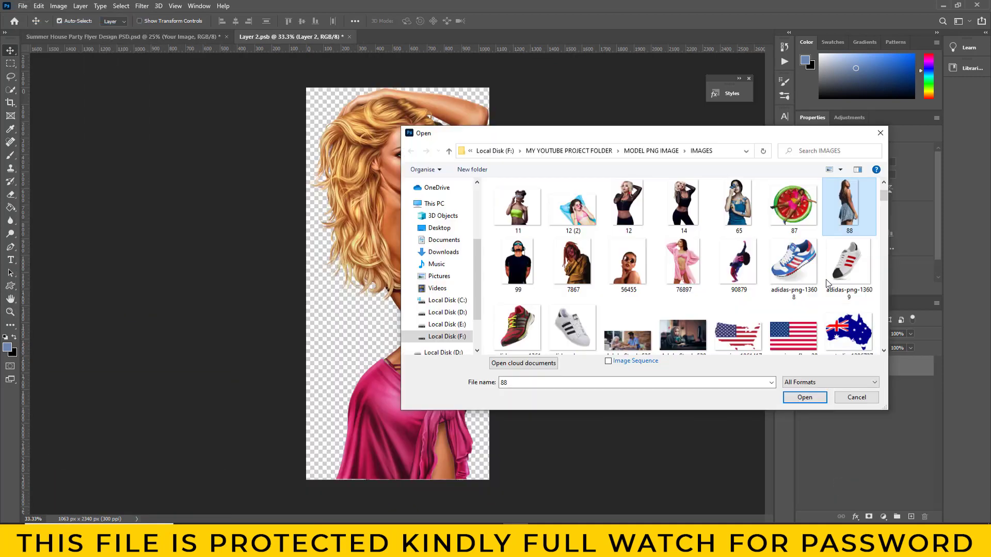
click(807, 403)
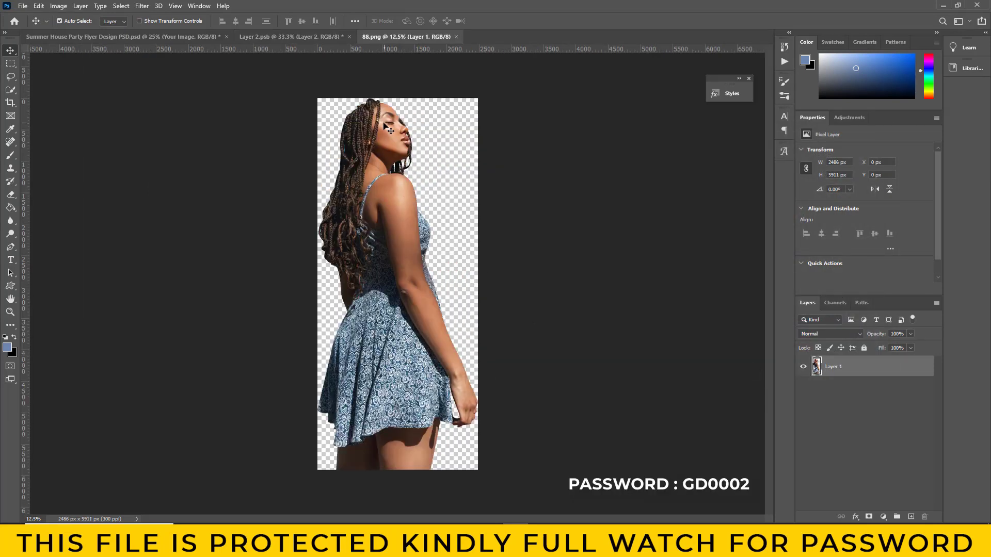
drag(382, 208, 418, 177)
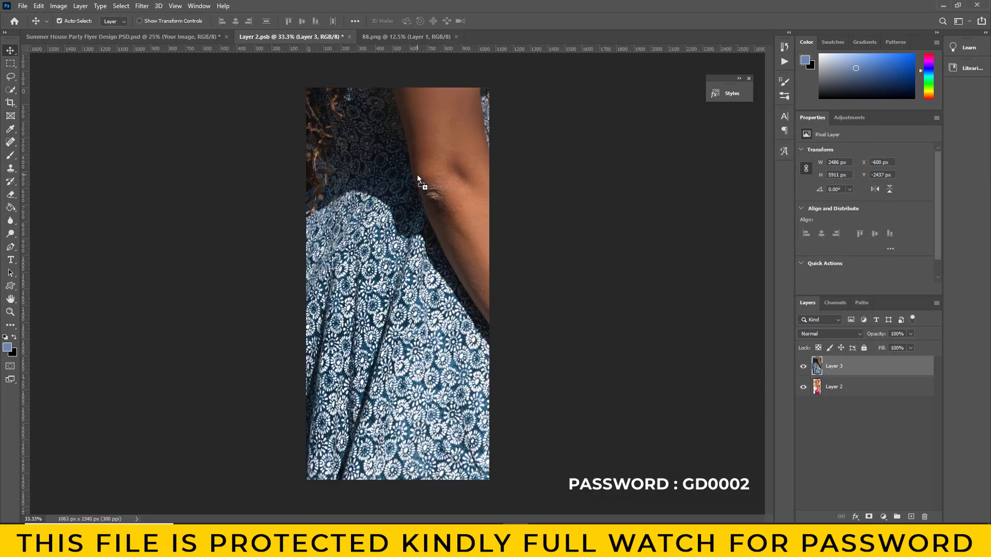
Resize the woman to fit, hide the blonde model, and close both documents, saving Layer 2.
click(36, 6)
click(104, 225)
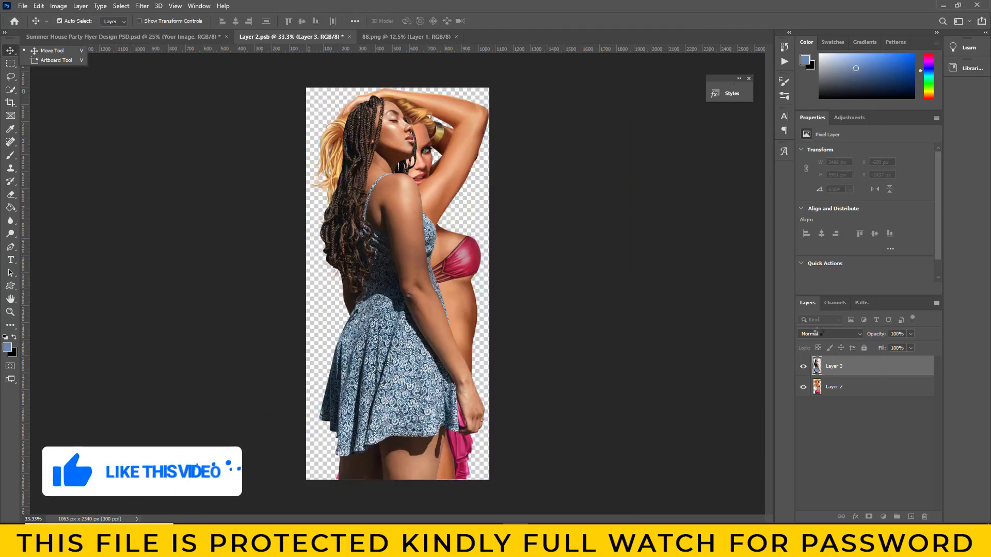
click(802, 387)
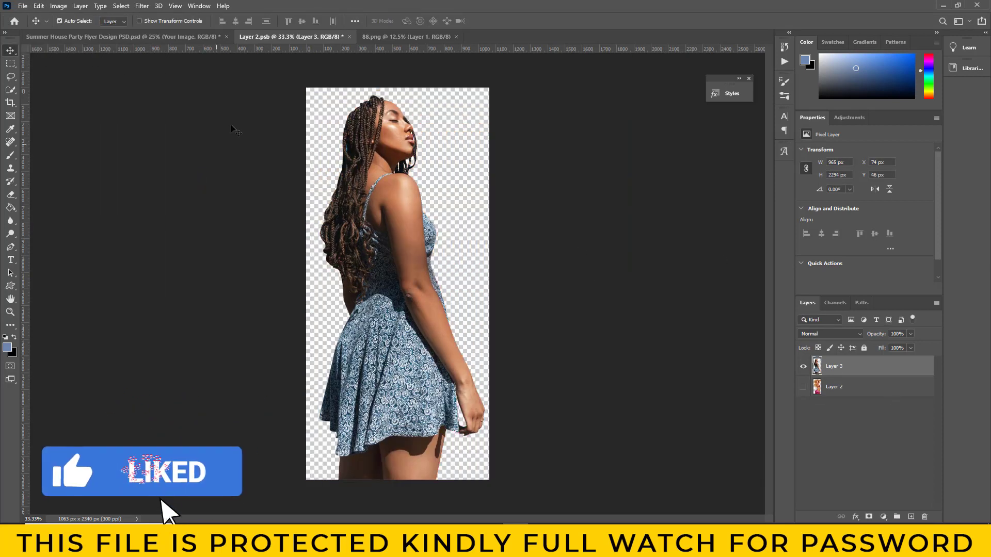
click(456, 37)
click(349, 37)
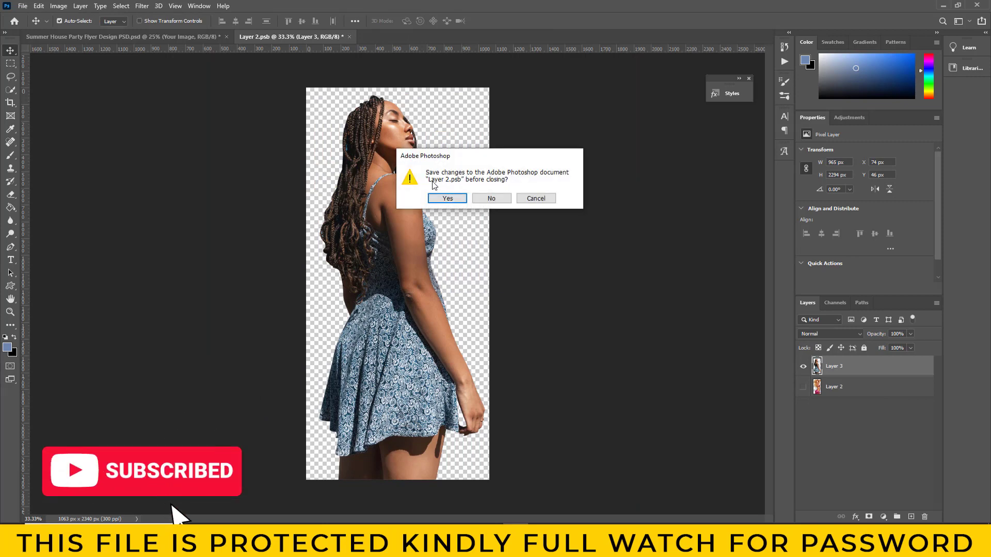
click(447, 198)
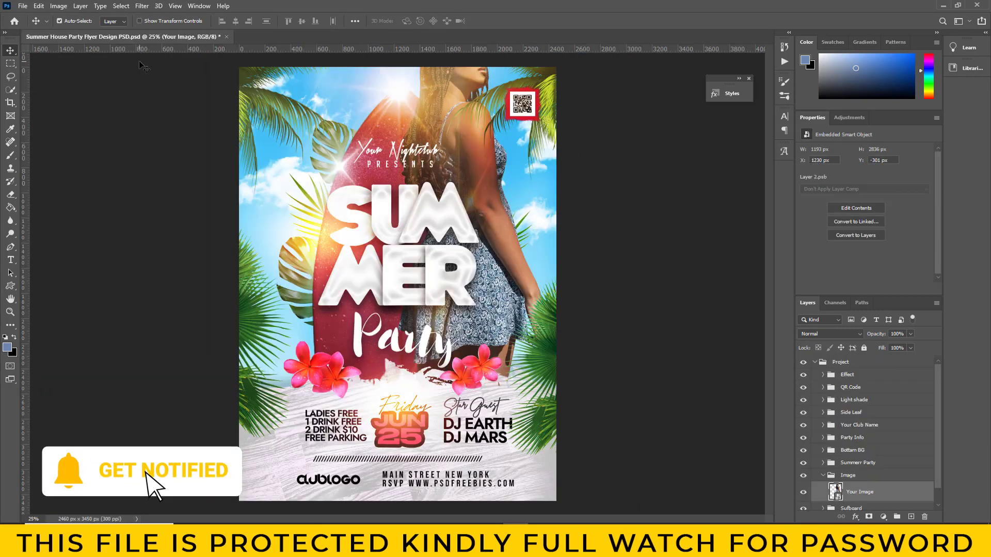
Flip the Your Image woman horizontally and nudge her slightly left.
click(39, 6)
click(57, 220)
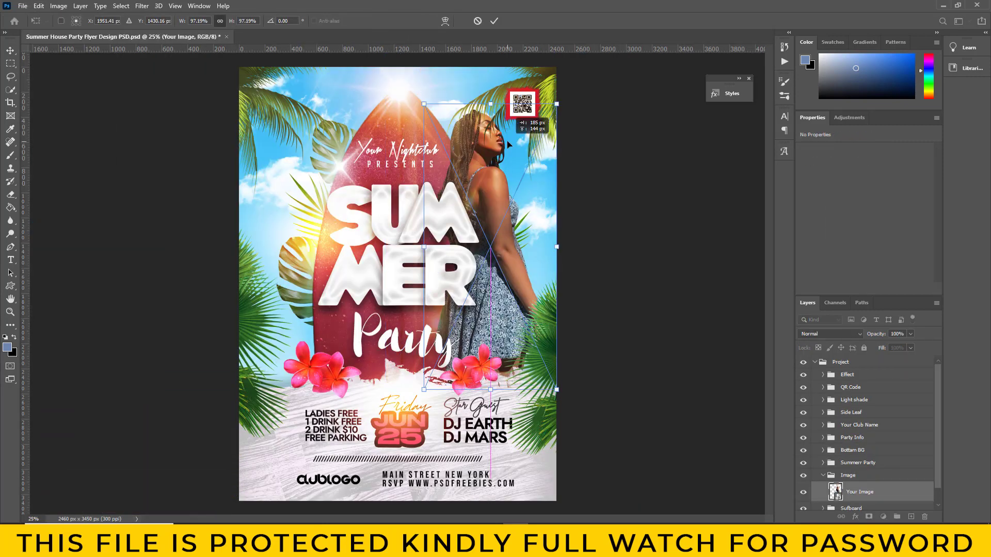
right_click(494, 164)
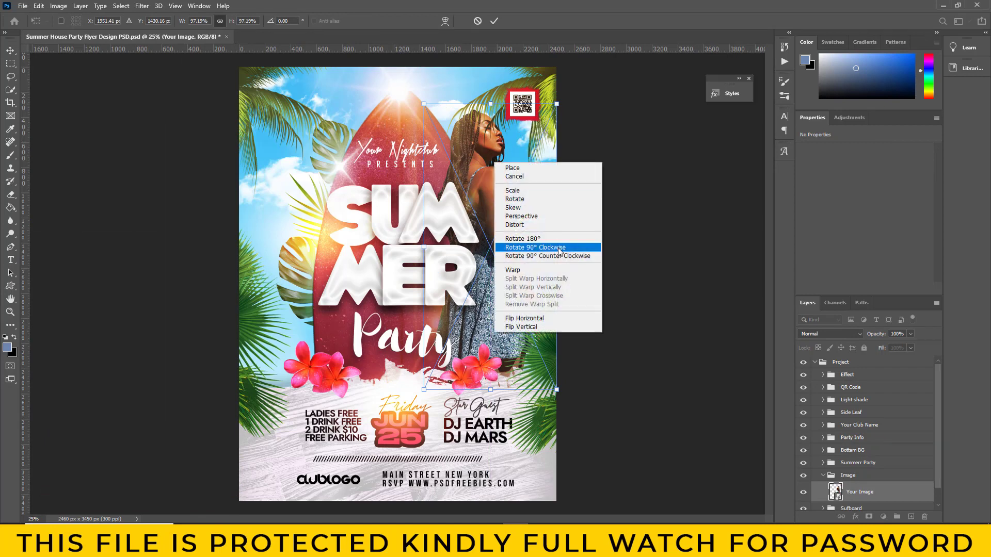
click(533, 316)
mouse_move(502, 195)
mouse_down()
mouse_move(492, 195)
mouse_move(500, 202)
mouse_up()
click(10, 52)
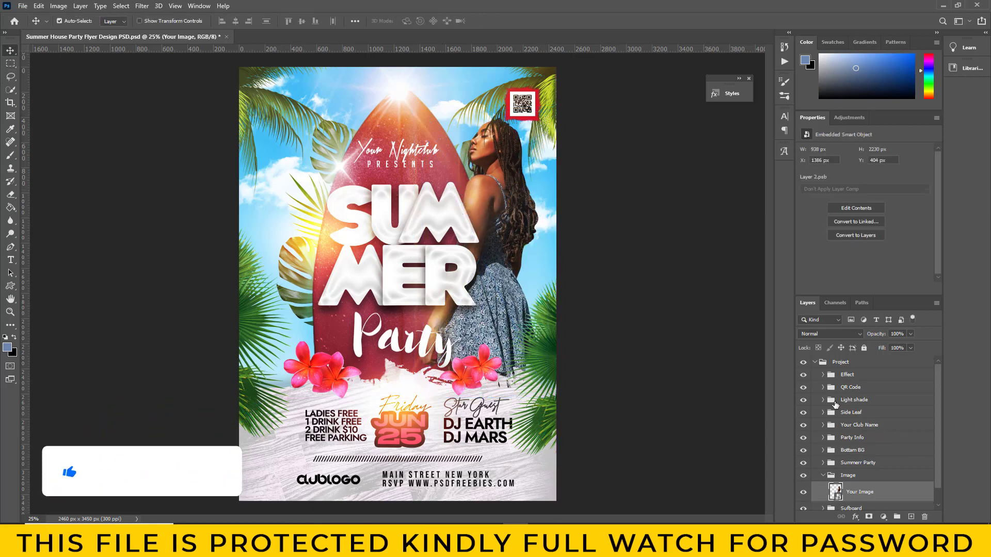
Inspect the glare and leaf layers, then hide Side Leaf's Image layer with the top-right palm fronds.
click(804, 399)
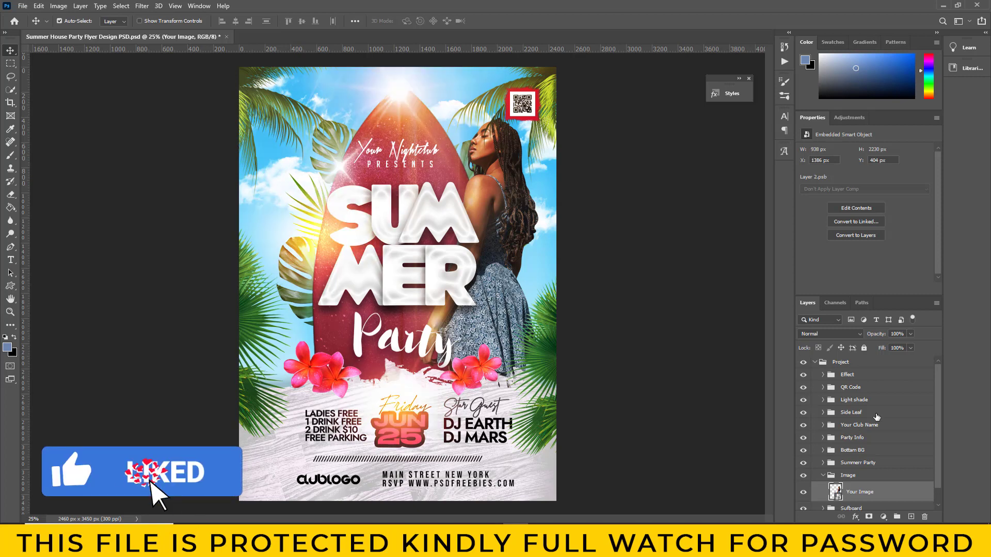
click(803, 412)
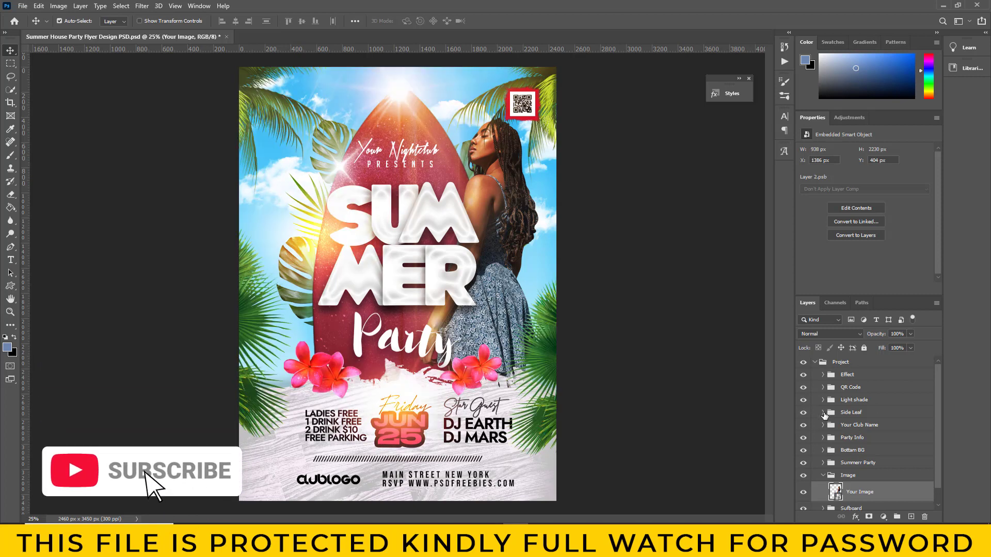
click(823, 412)
click(803, 429)
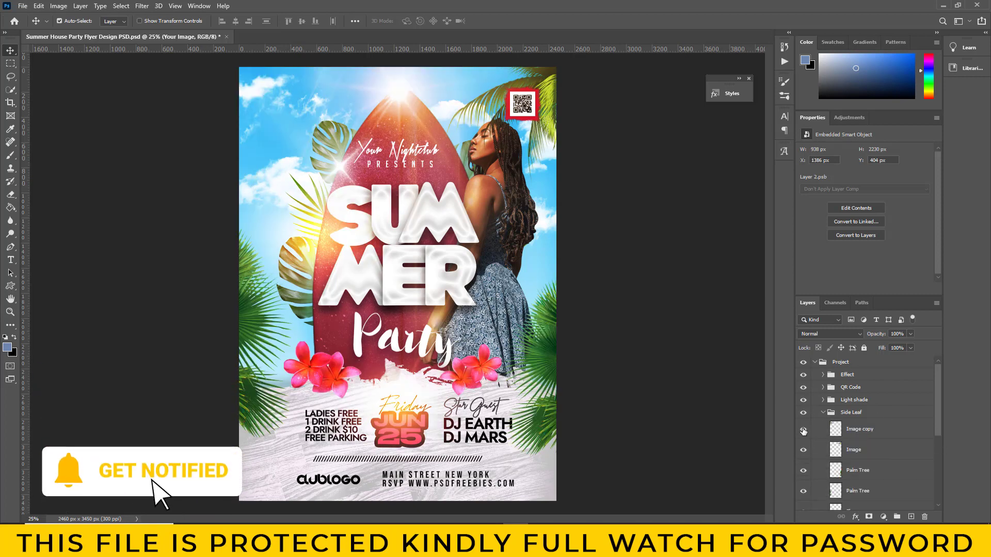
click(803, 471)
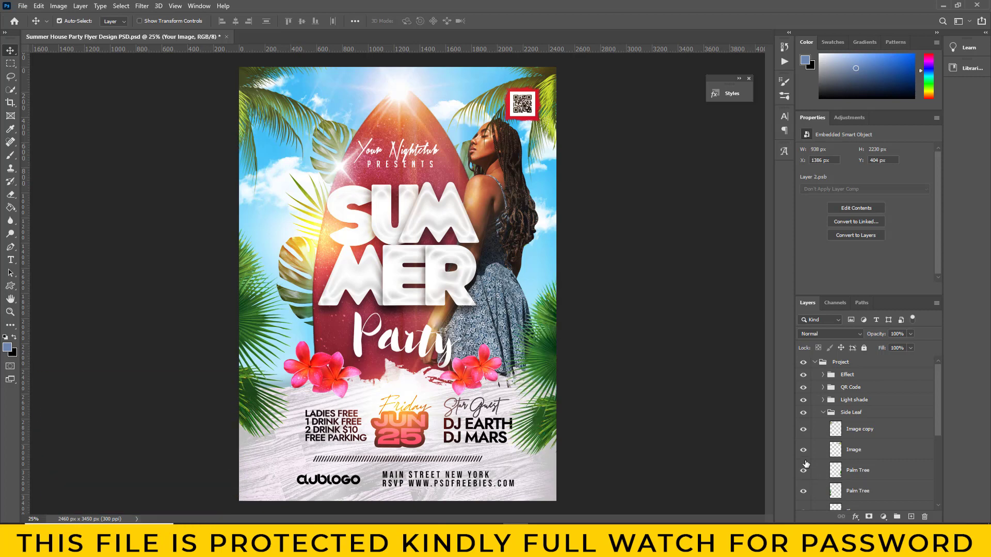
click(803, 450)
click(880, 450)
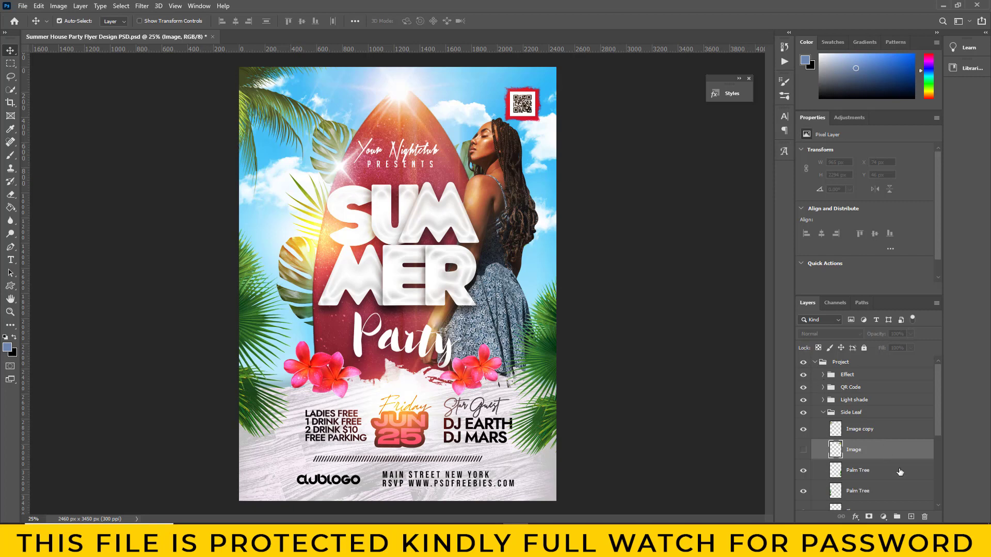
scroll(864, 412, down, 5)
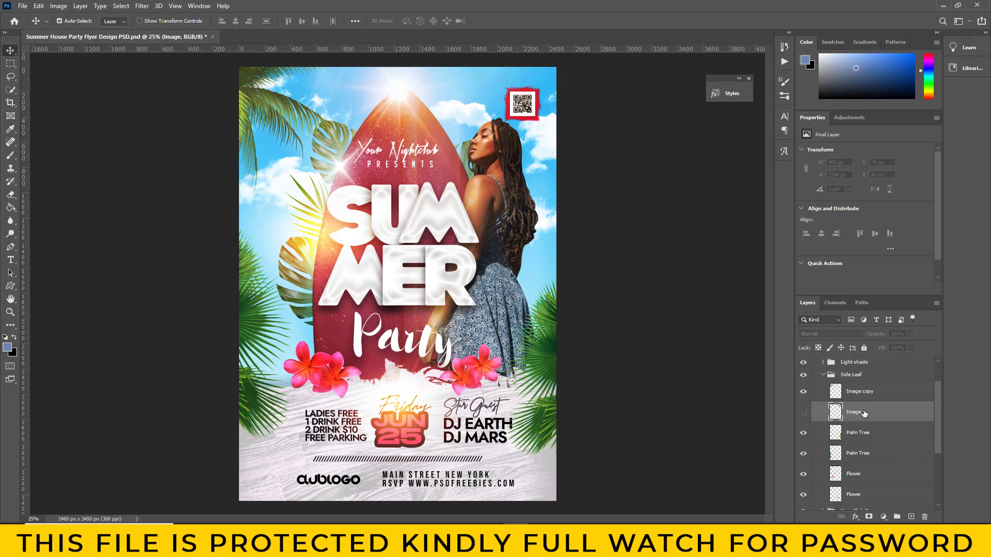
scroll(872, 444, down, 5)
Scale Your Image to about 101% (976 × 2219 px), move it right, and collapse the Image group.
scroll(877, 464, down, 4)
click(883, 475)
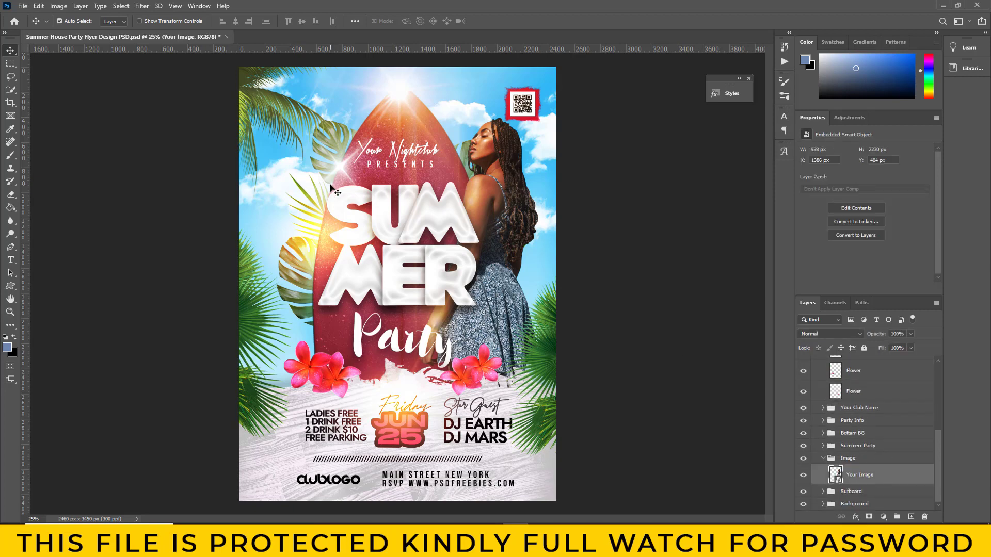
click(38, 6)
click(62, 227)
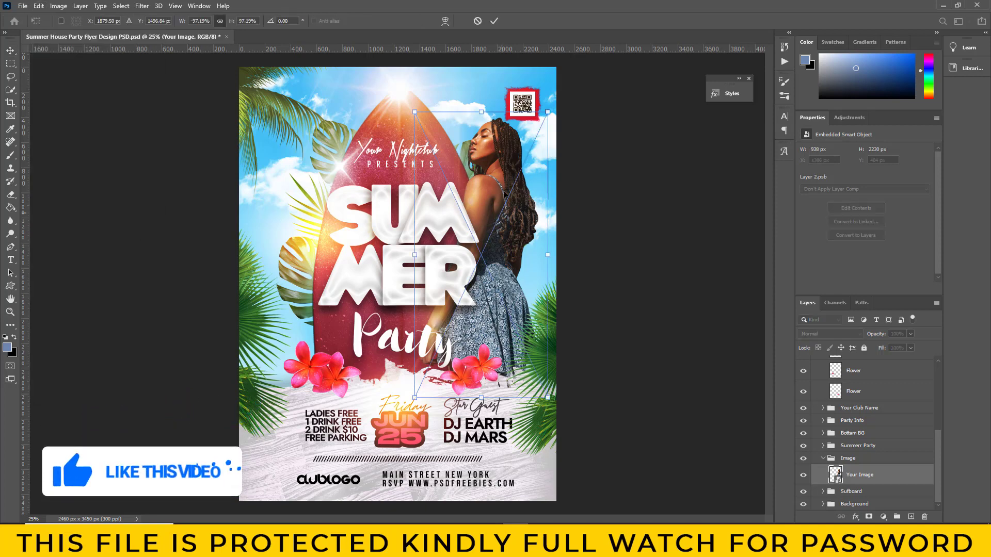
drag(416, 112, 410, 100)
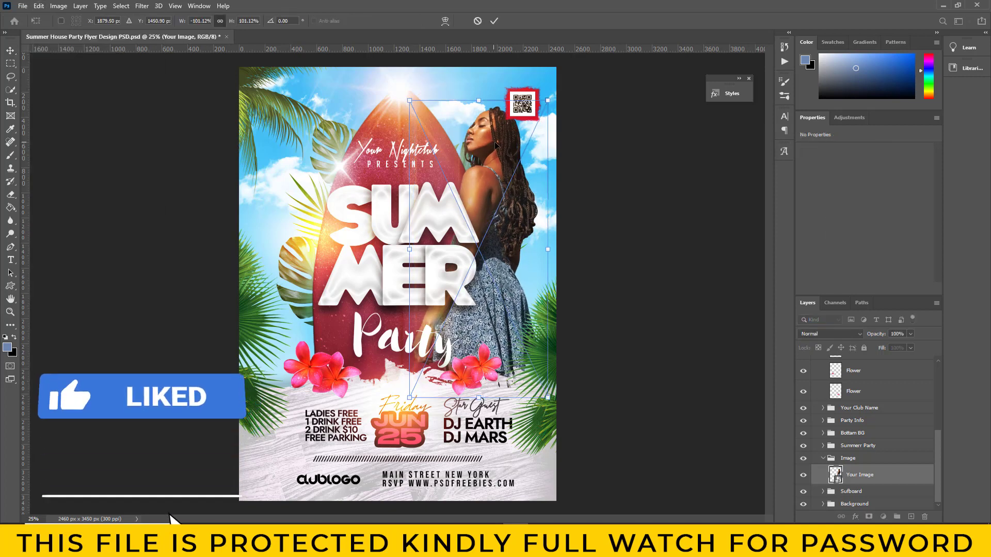
drag(493, 144, 505, 161)
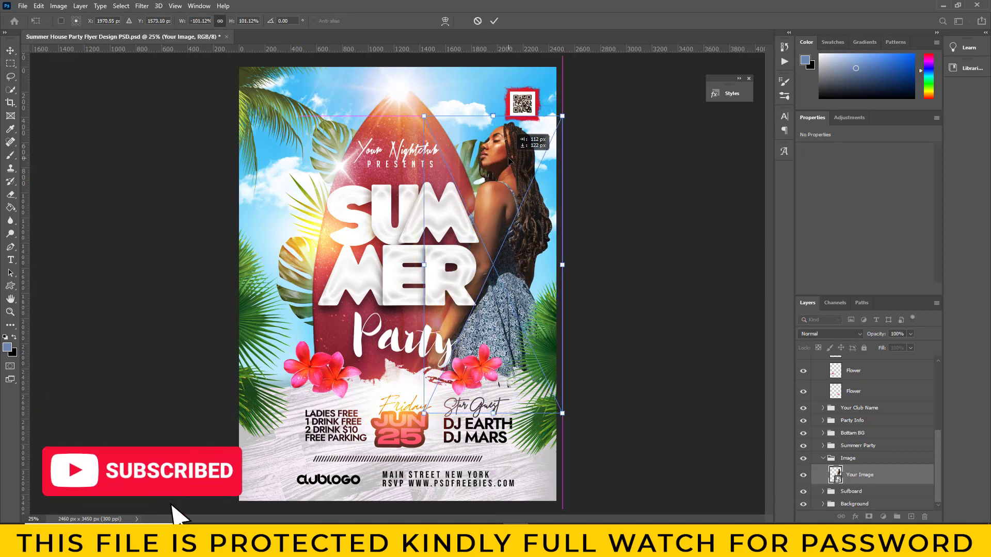
key(Return)
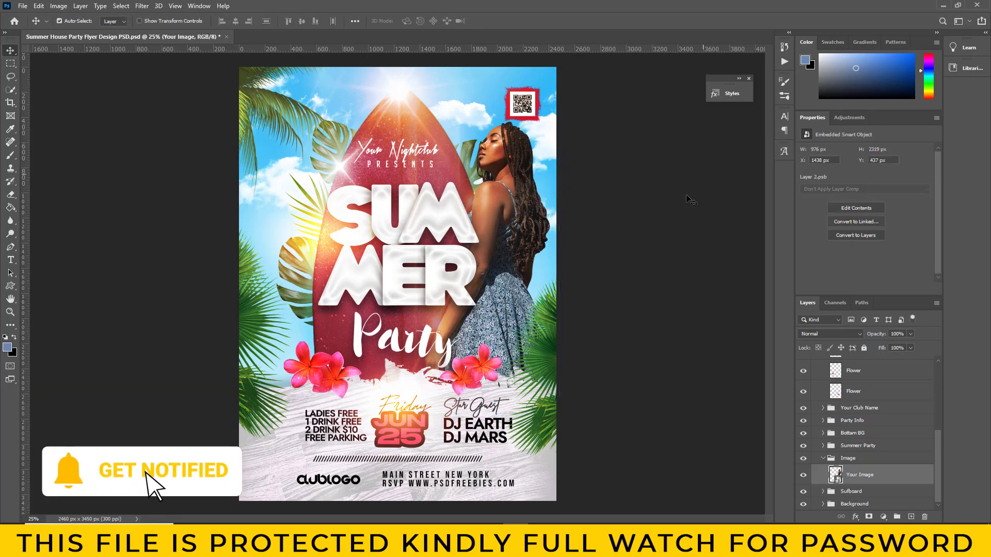
click(822, 458)
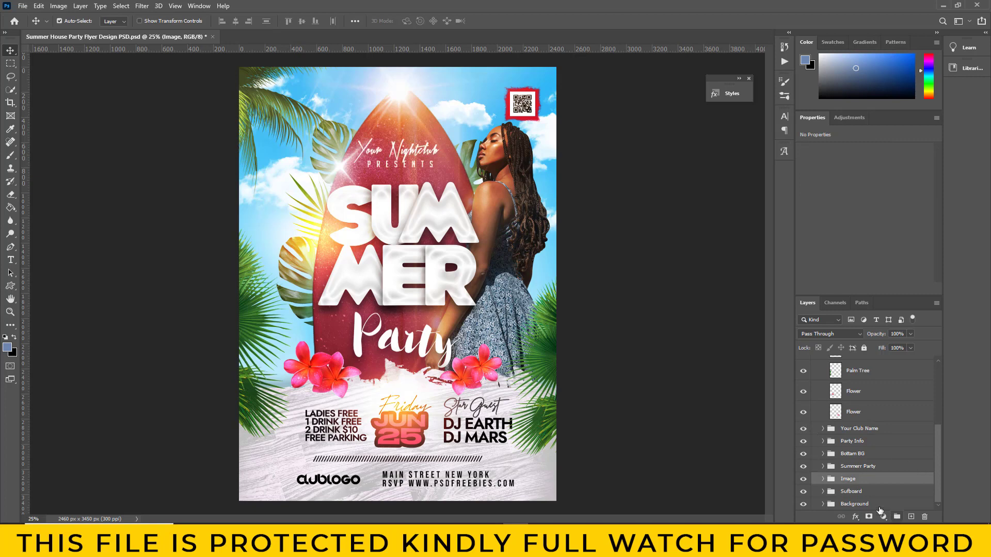
Hide the sky Shape layer in the Background group.
scroll(928, 502, down, 2)
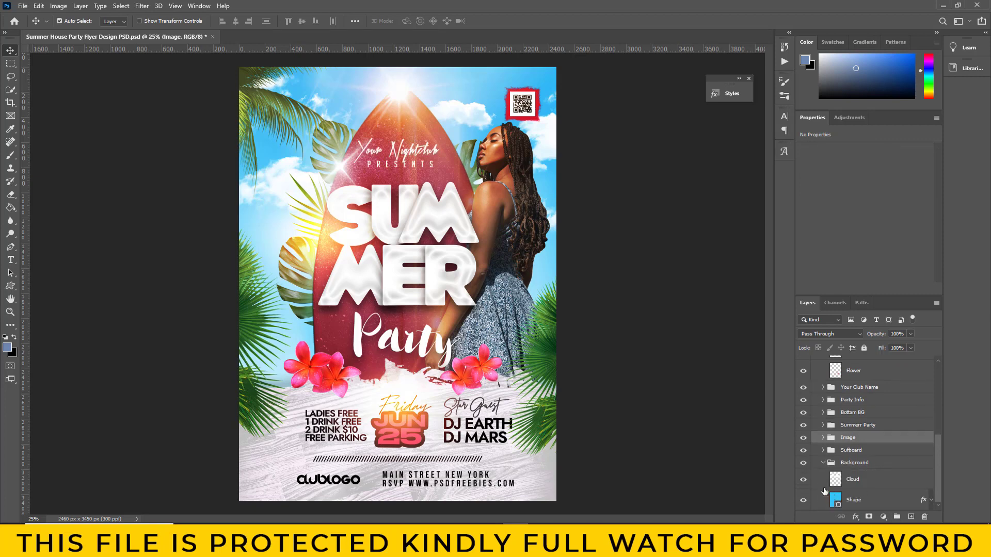
click(895, 506)
click(803, 500)
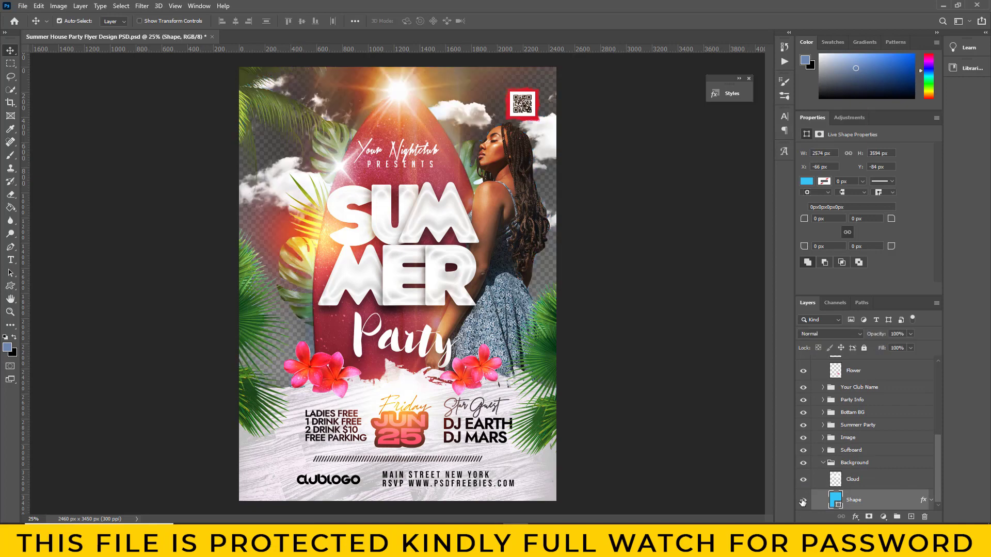
Open pngwing.com.png and drag the beach image into the flyer document.
click(23, 6)
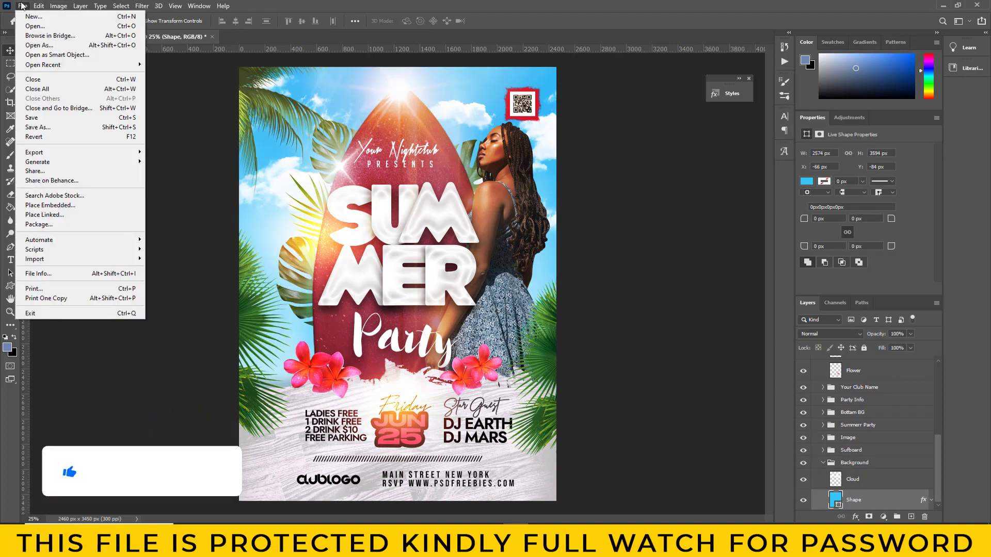
click(31, 27)
click(804, 397)
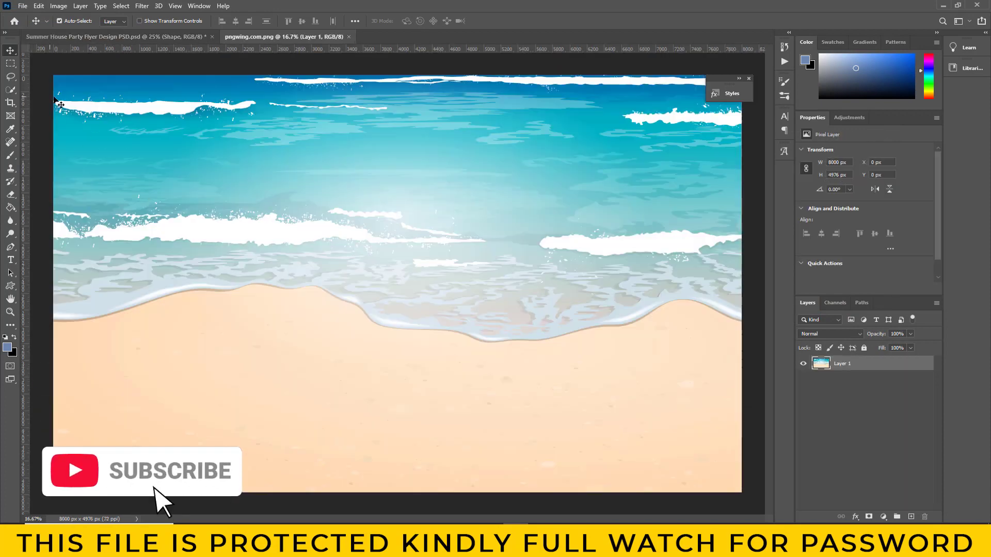
mouse_move(203, 90)
mouse_down()
mouse_move(239, 129)
mouse_move(227, 155)
mouse_up()
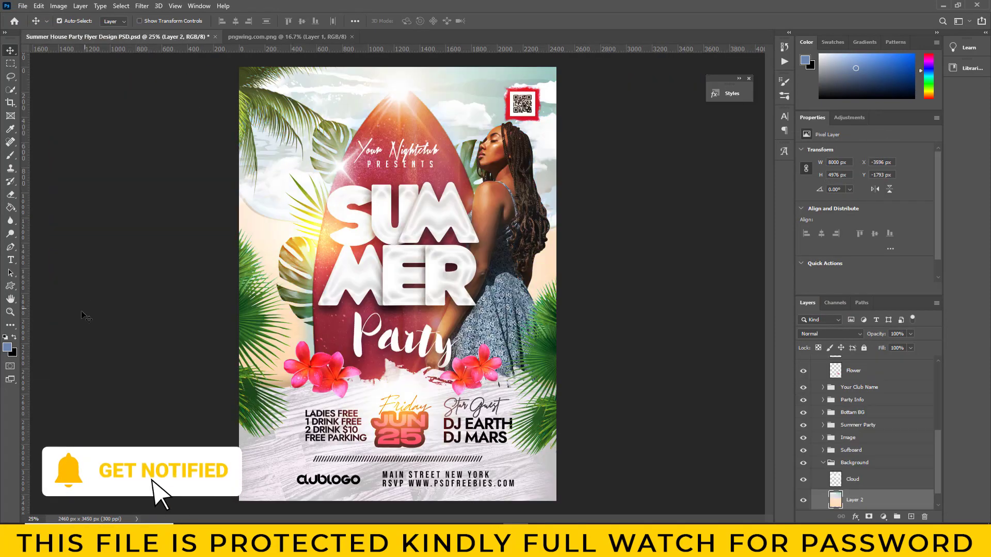
Scale the beach layer to about 55% (4380 × 2724 px), reposition it, and zoom to 25%.
click(15, 310)
right_click(278, 166)
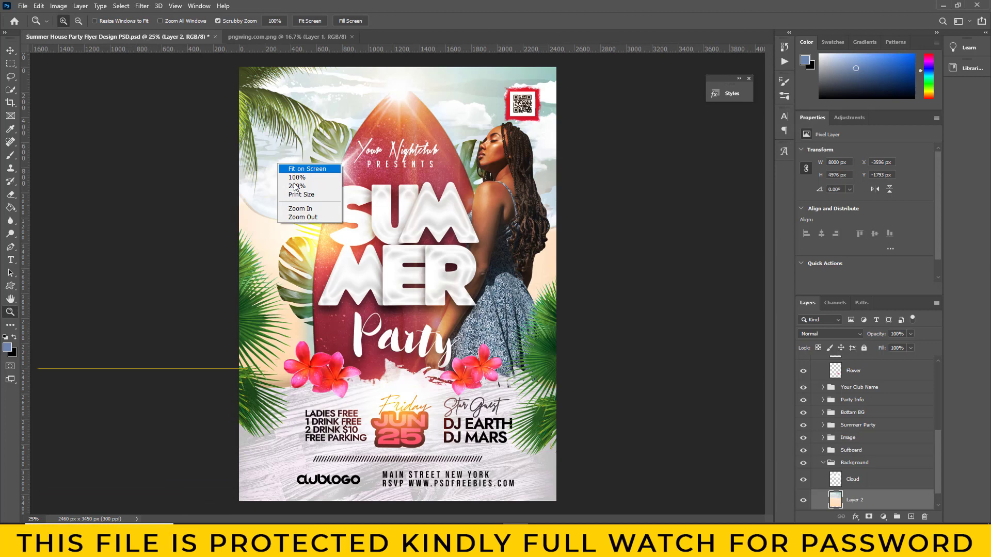
click(304, 218)
click(46, 5)
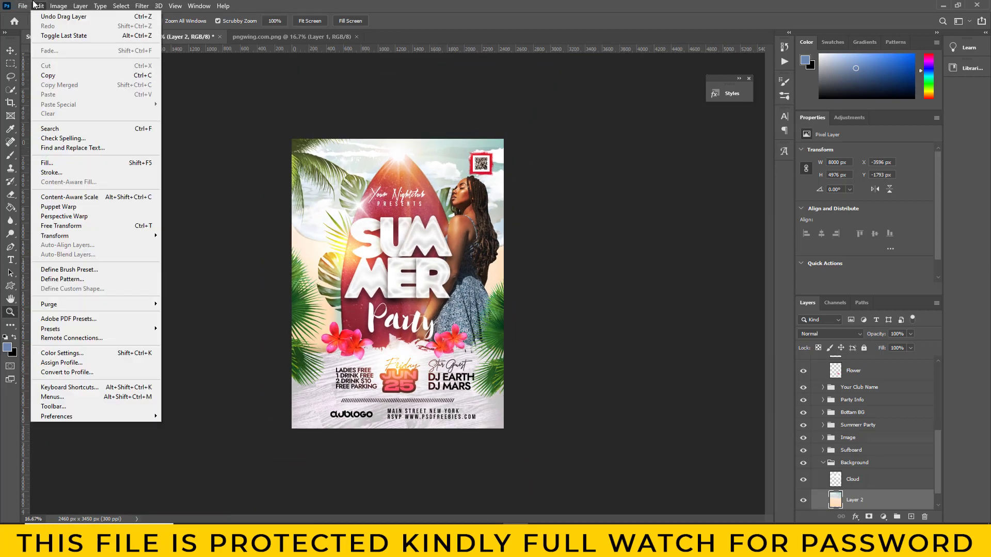
click(93, 226)
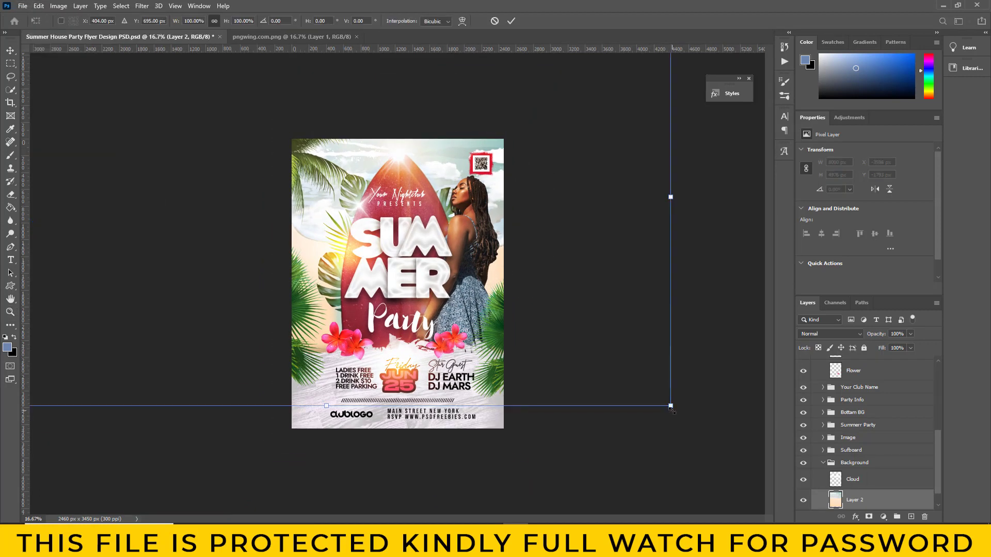
drag(653, 392, 447, 267)
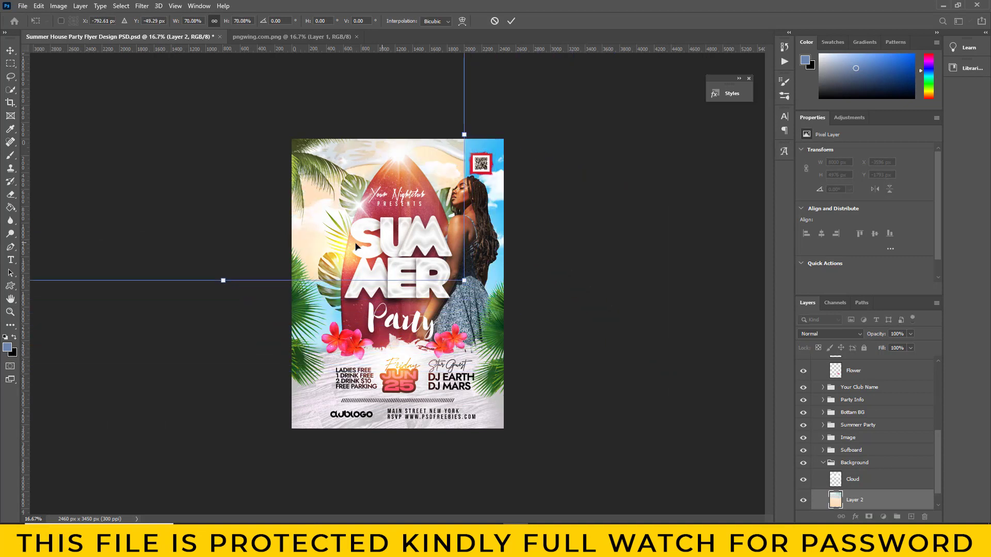
drag(273, 277, 407, 370)
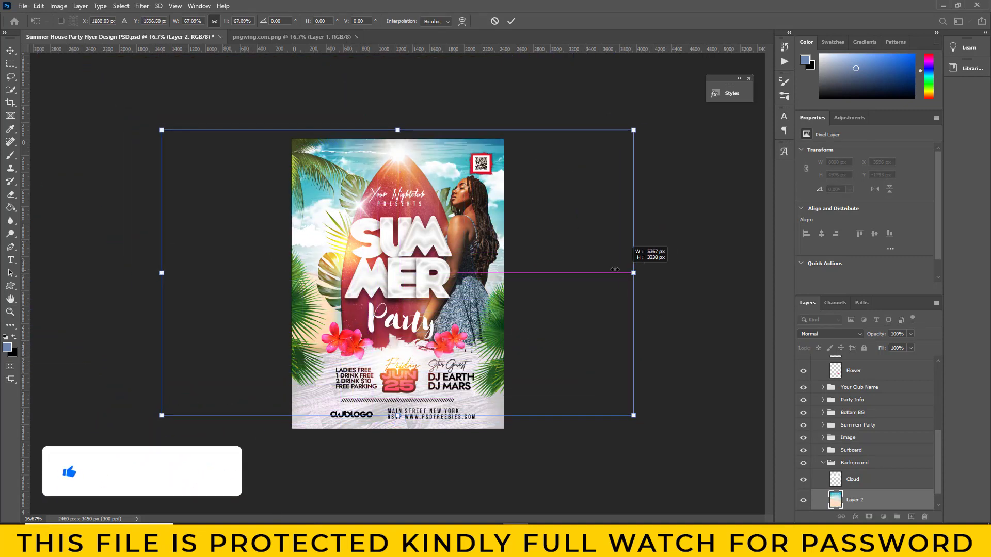
mouse_move(549, 276)
mouse_down()
mouse_move(557, 302)
mouse_move(624, 238)
mouse_move(594, 239)
mouse_up()
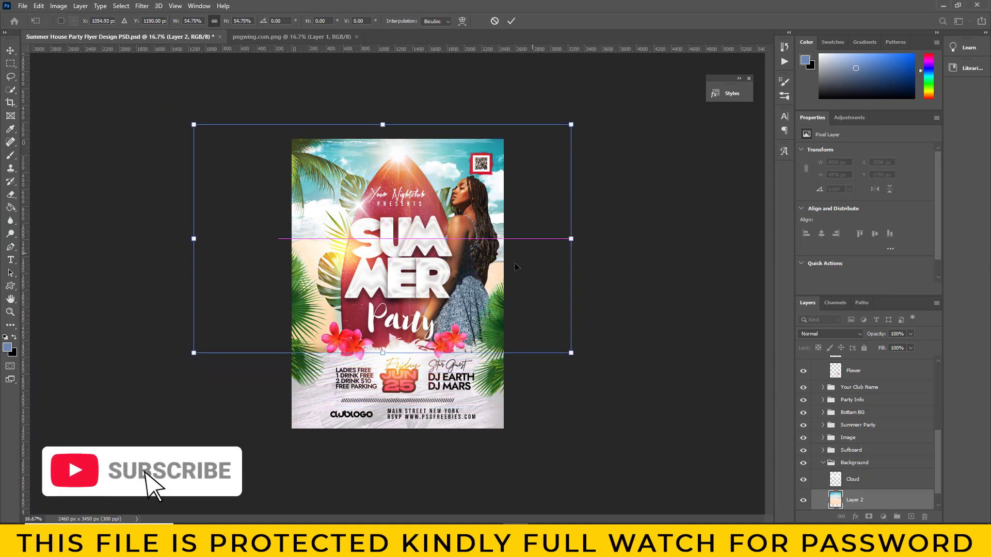
mouse_move(515, 262)
mouse_down()
mouse_move(537, 283)
mouse_move(538, 275)
mouse_up()
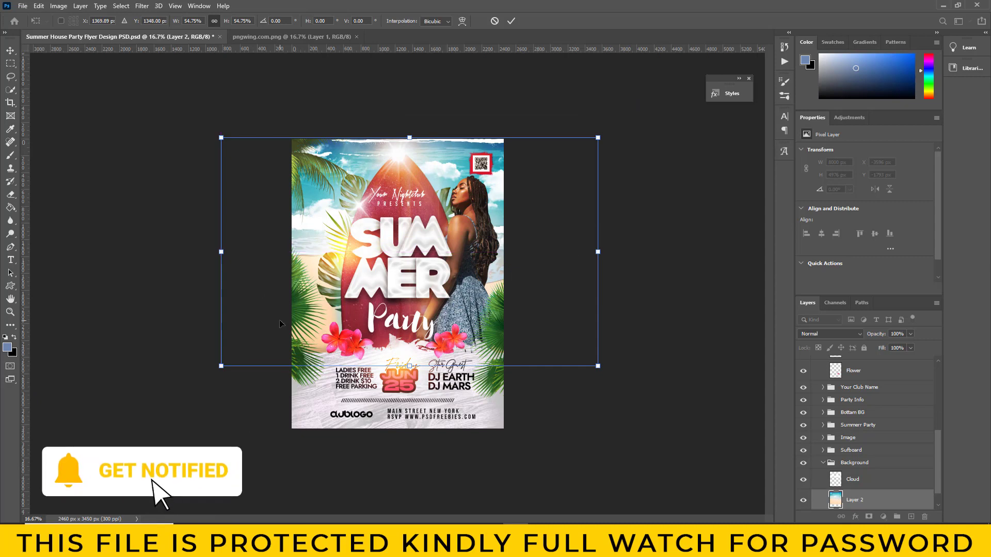
key(Return)
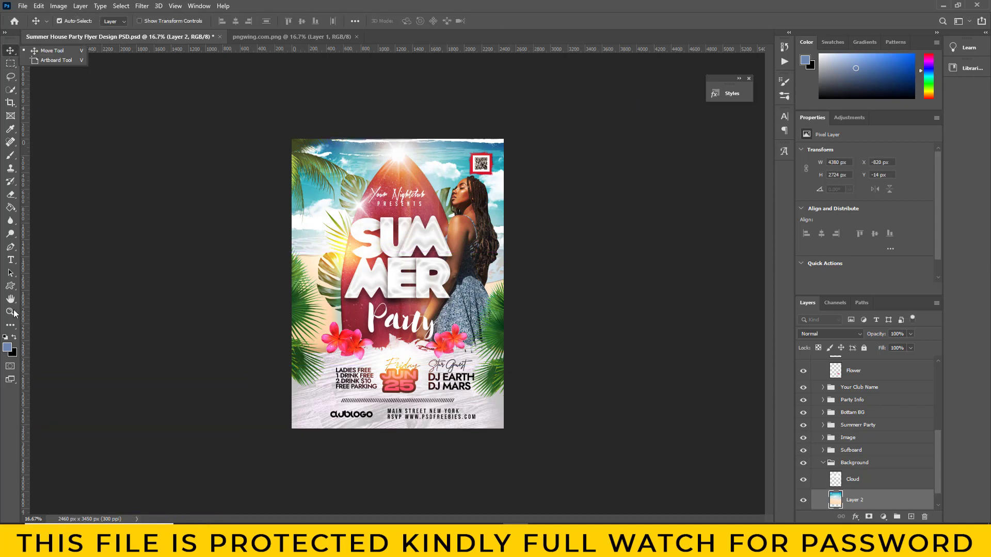
click(9, 312)
click(470, 274)
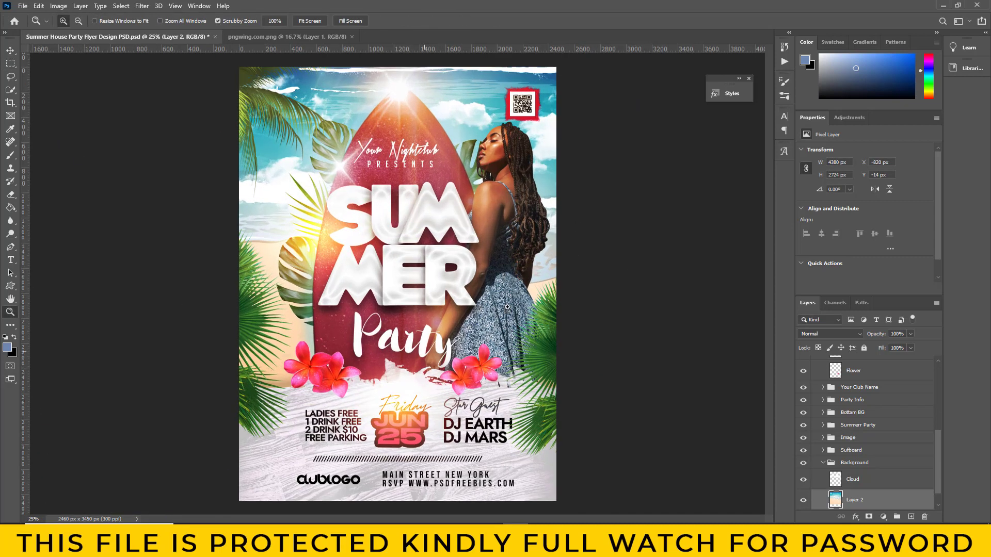
Check the Light shade glow's visibility and expand the Light shade group.
scroll(894, 440, up, 5)
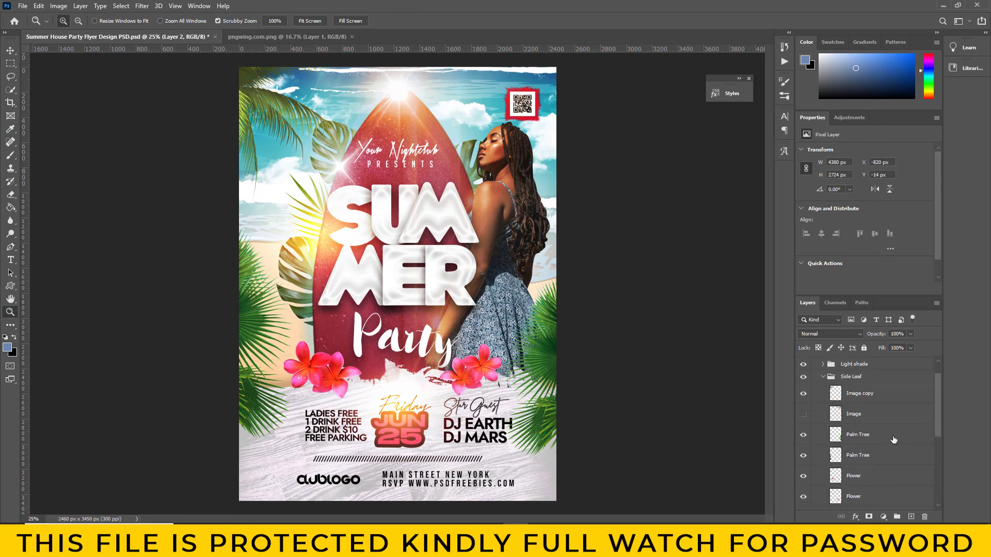
scroll(894, 440, up, 5)
click(806, 402)
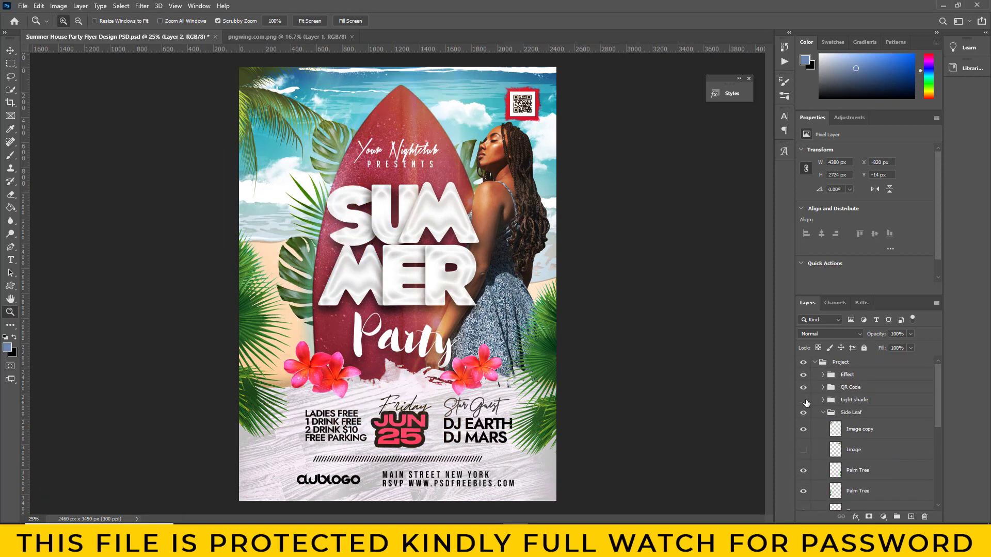
click(822, 400)
scroll(867, 439, down, 2)
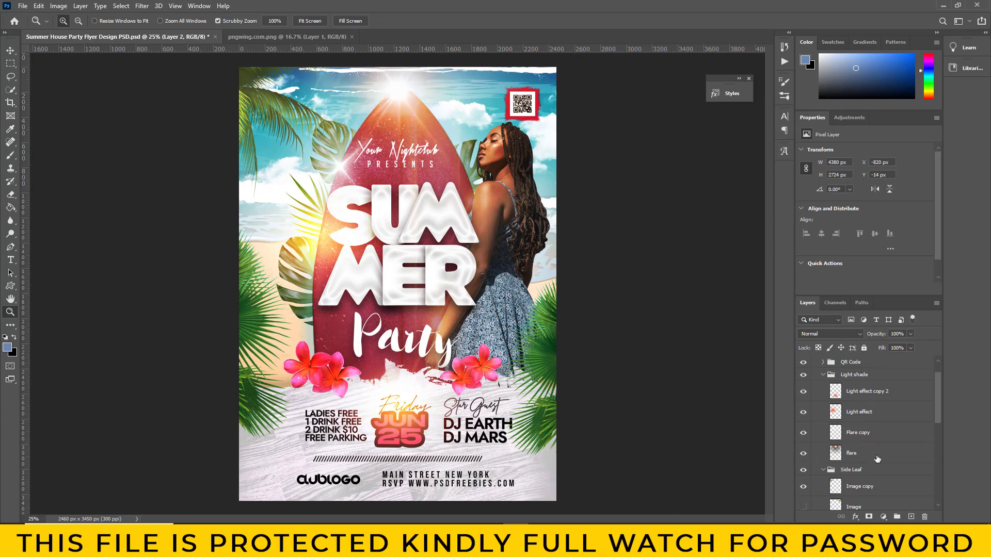
Free Transform the flare layer down and left toward Party, then hide it.
click(878, 459)
click(39, 6)
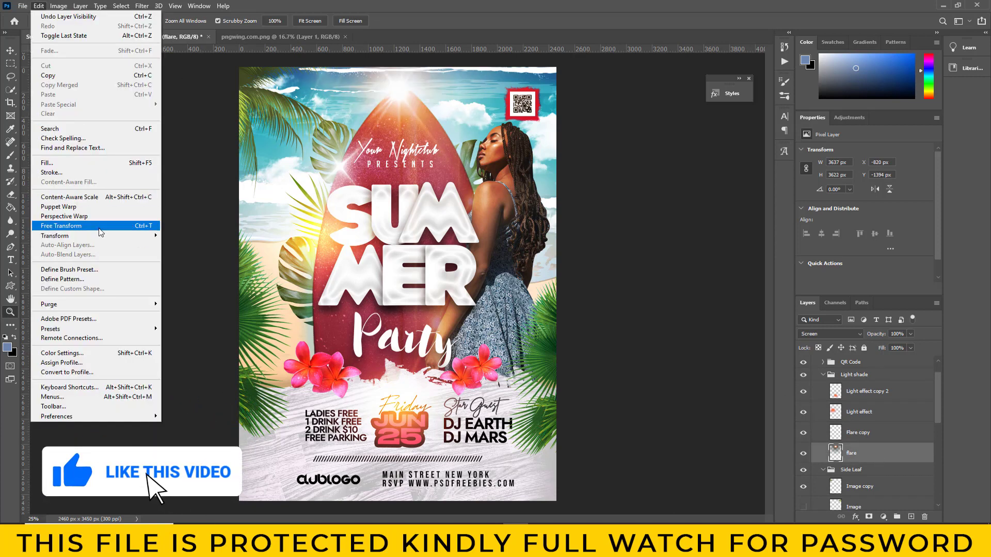
click(101, 228)
mouse_move(397, 196)
mouse_down()
mouse_move(341, 332)
mouse_move(417, 295)
mouse_move(364, 188)
mouse_up()
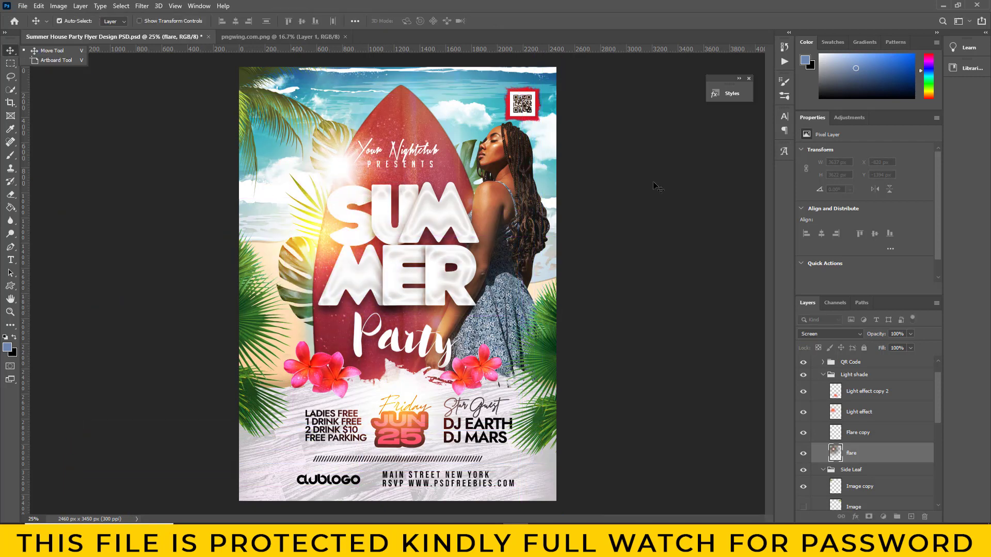
click(804, 454)
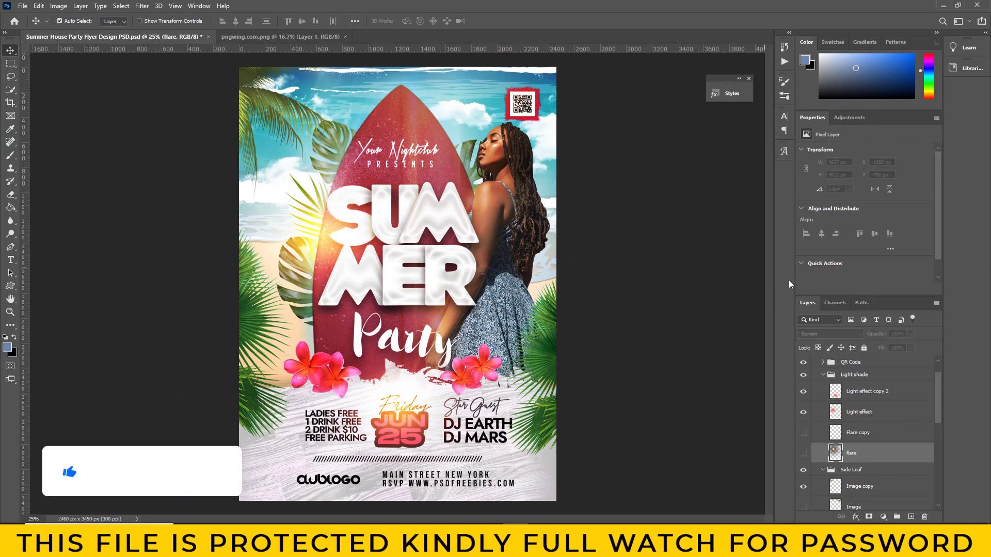
Collapse Side Leaf and toggle the woman image, surfboard and Bottam BG visibility to check them.
scroll(914, 407, down, 2)
scroll(918, 461, down, 3)
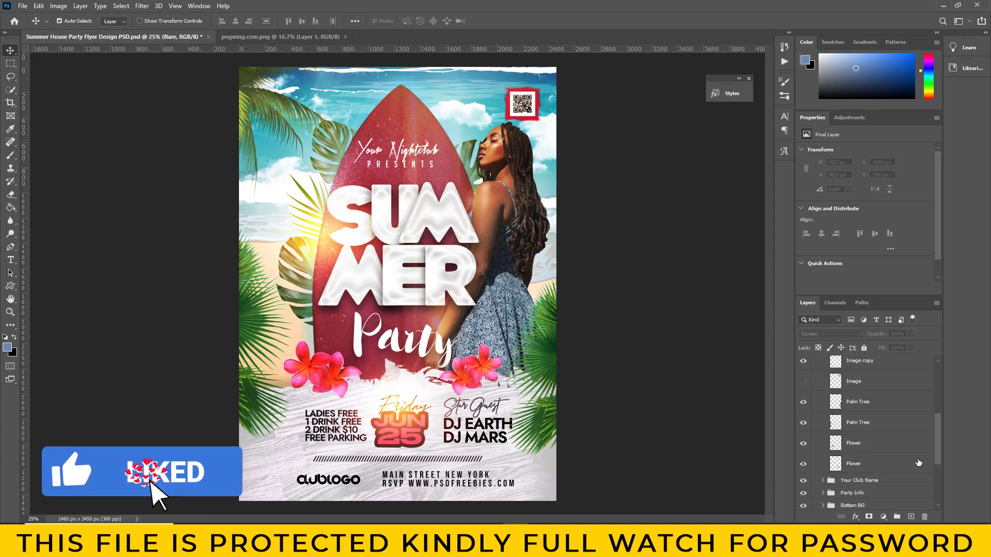
click(822, 382)
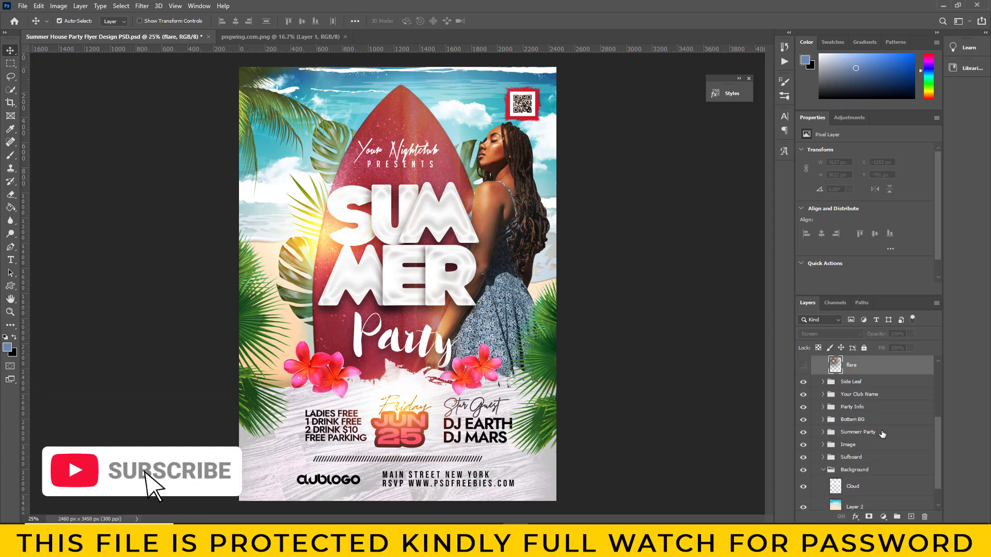
click(803, 419)
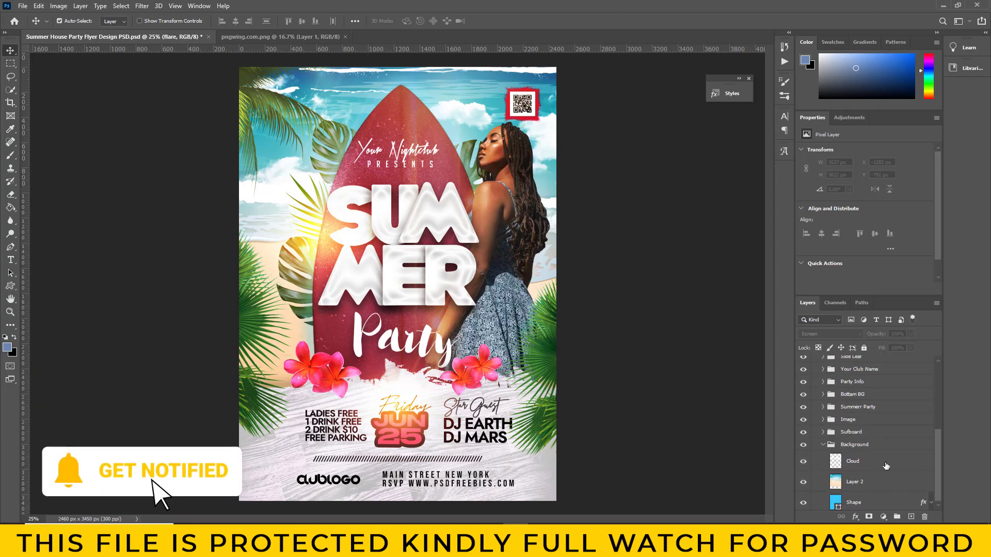
click(803, 432)
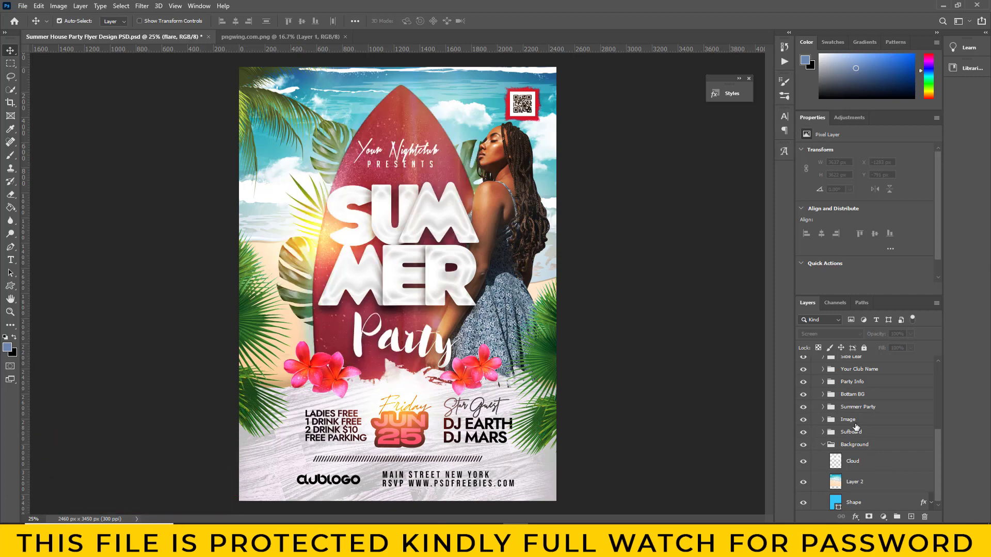
click(803, 394)
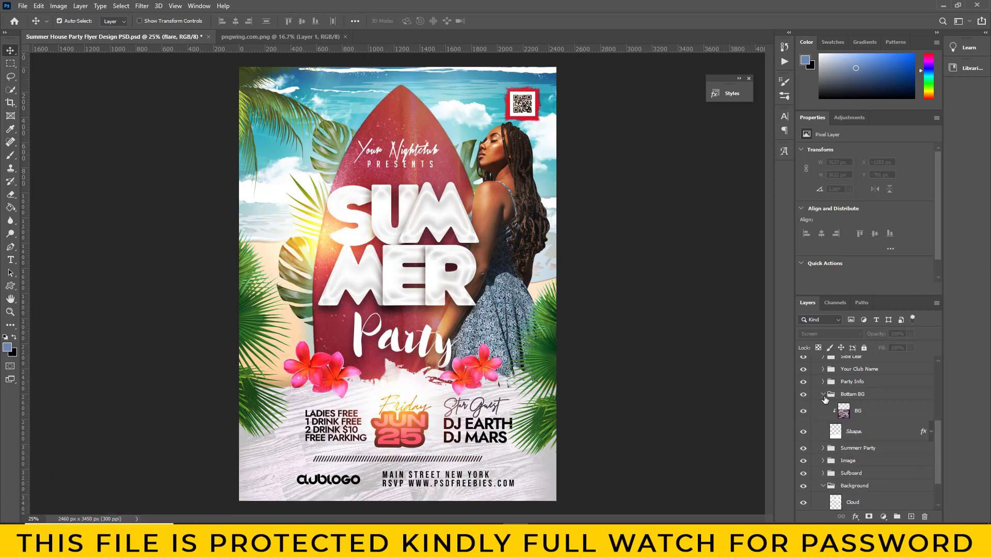
Turn on a Normal-mode Color Overlay for the BG layer with colour fb0ec2.
double_click(895, 416)
click(618, 198)
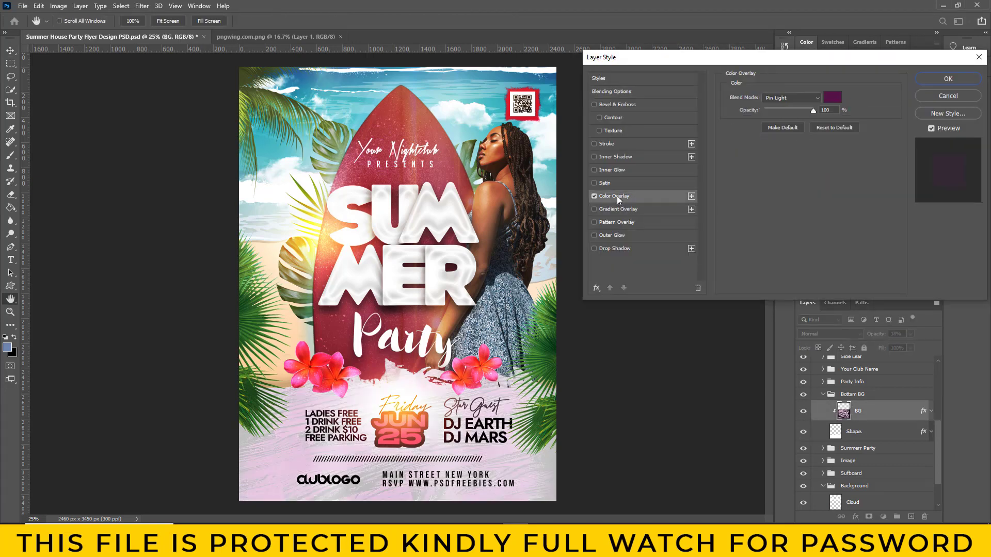
click(808, 100)
click(832, 97)
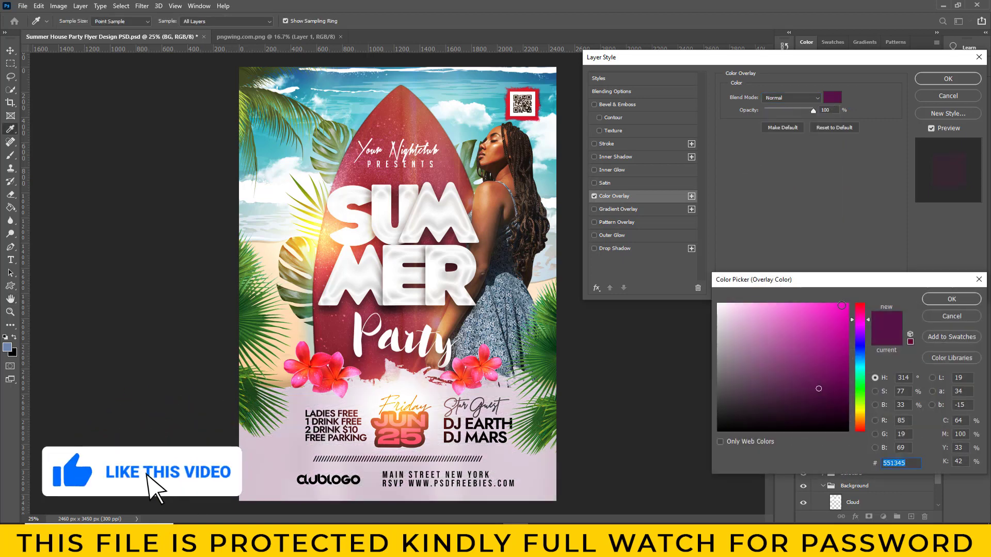
text(fb0ec2)
Try green, red and purple overlay colours, settle on pinkish, and apply the overlay.
click(860, 390)
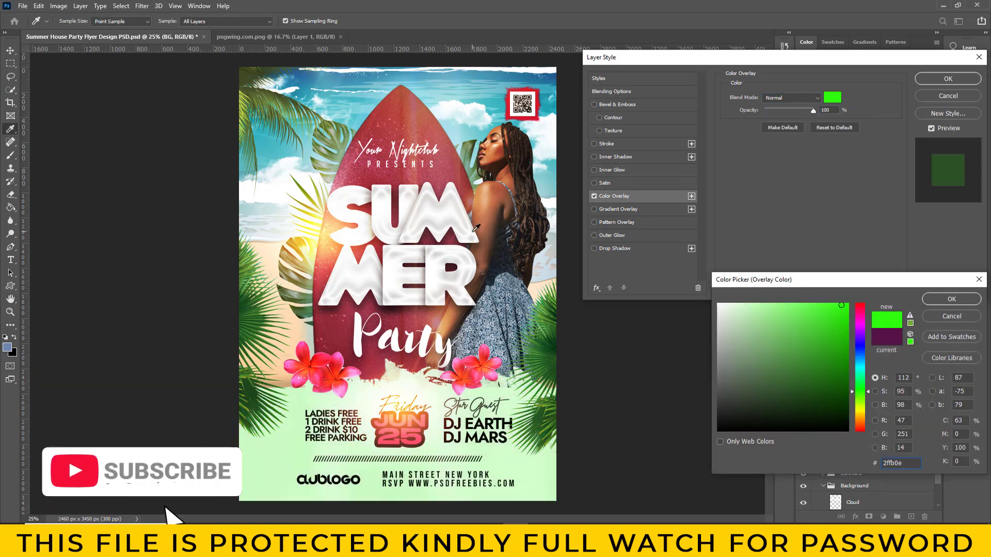
click(445, 173)
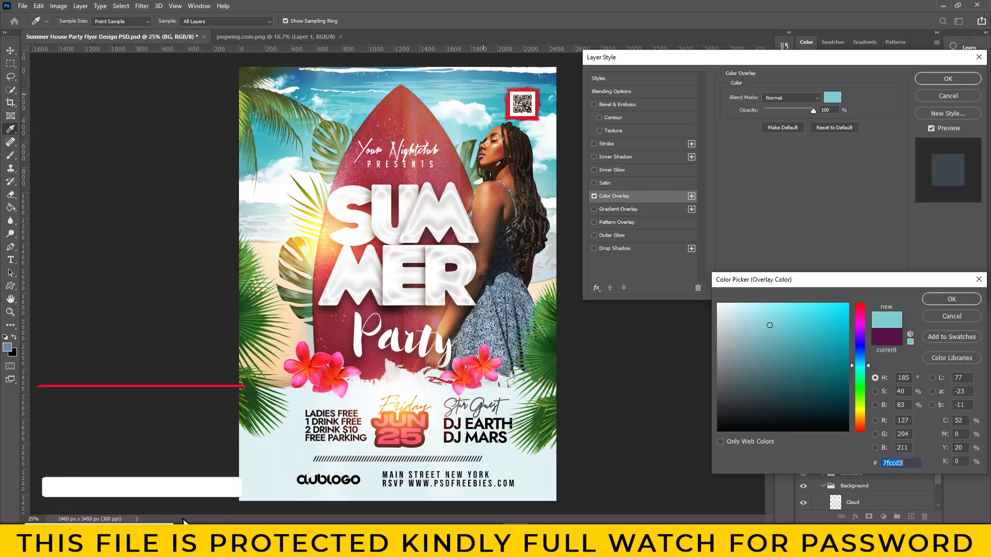
click(860, 332)
click(863, 348)
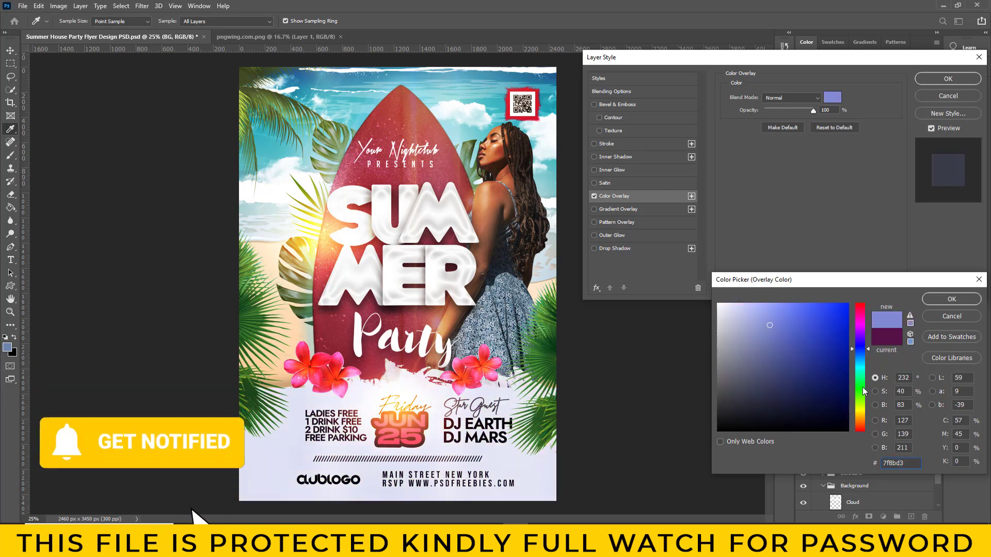
click(839, 316)
click(861, 388)
drag(860, 386, 861, 398)
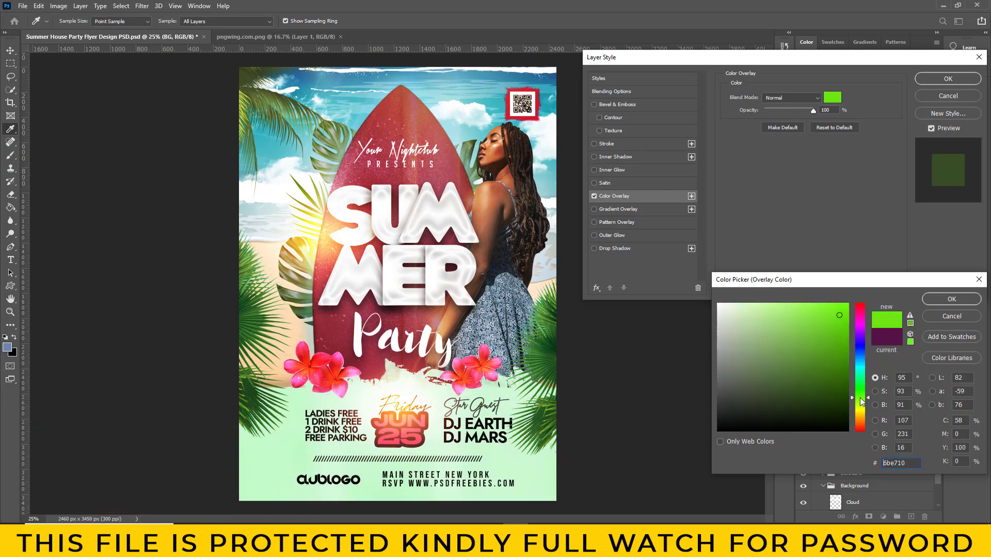
drag(860, 311, 863, 308)
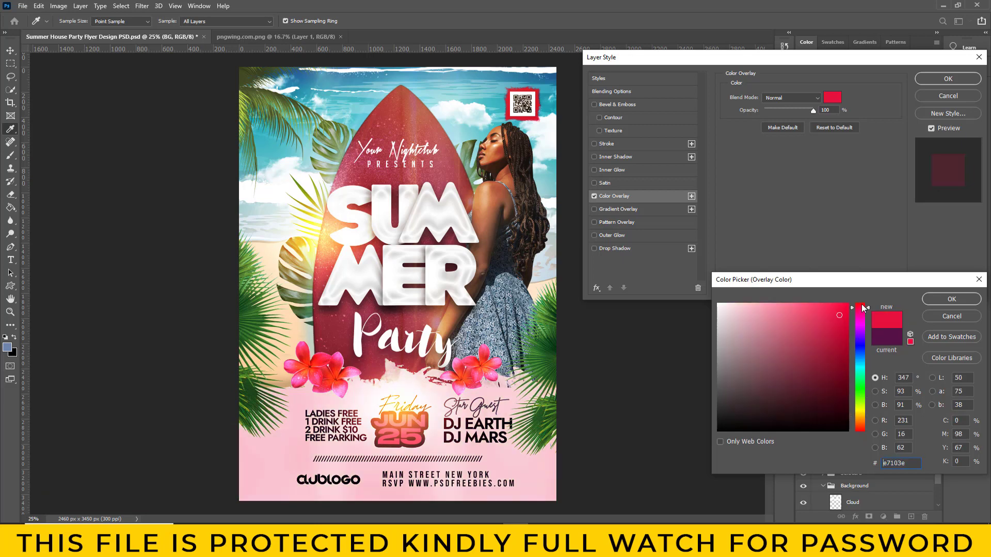
click(948, 315)
click(948, 95)
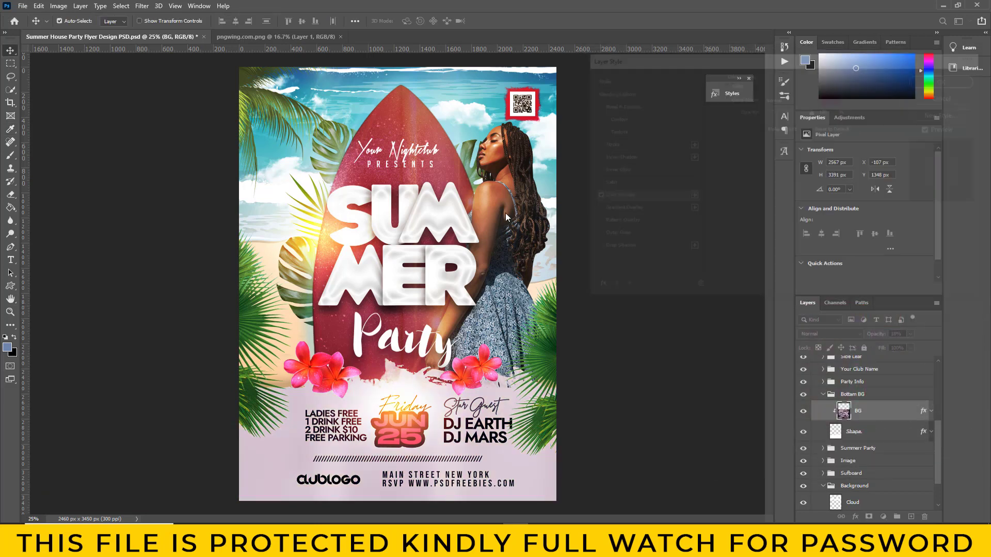
Close the pngwing.com.png document.
click(340, 37)
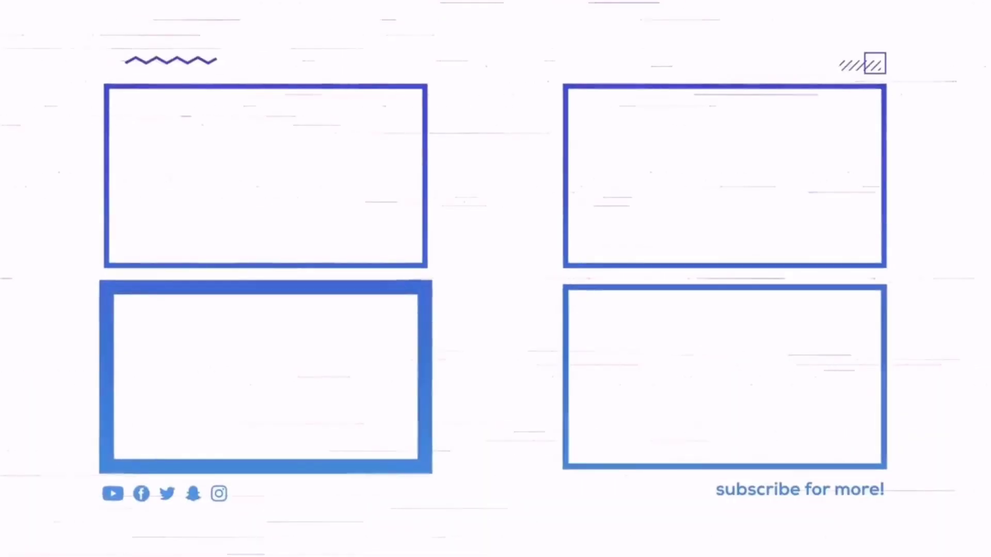